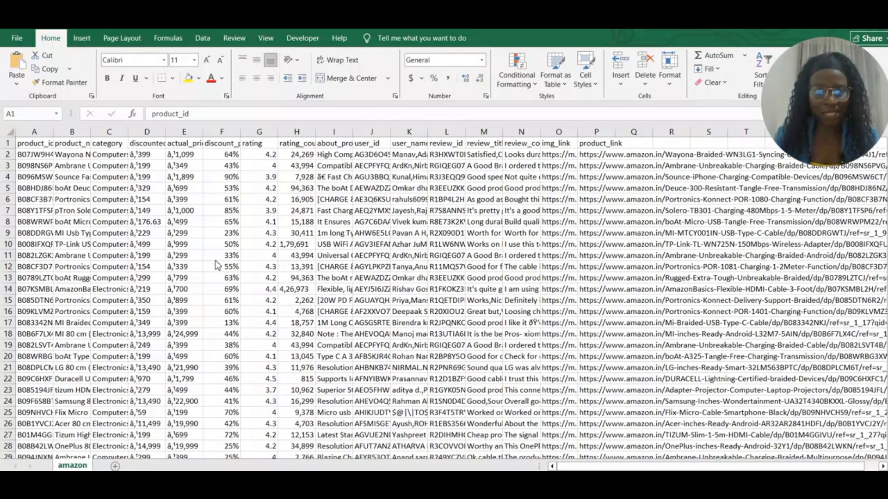
- Examine the discounted_price and actual_price columns, the first product name, and the ID, review and link headers
{"action": "left_click", "coordinate": [147, 143]}
{"action": "left_click", "coordinate": [148, 133]}
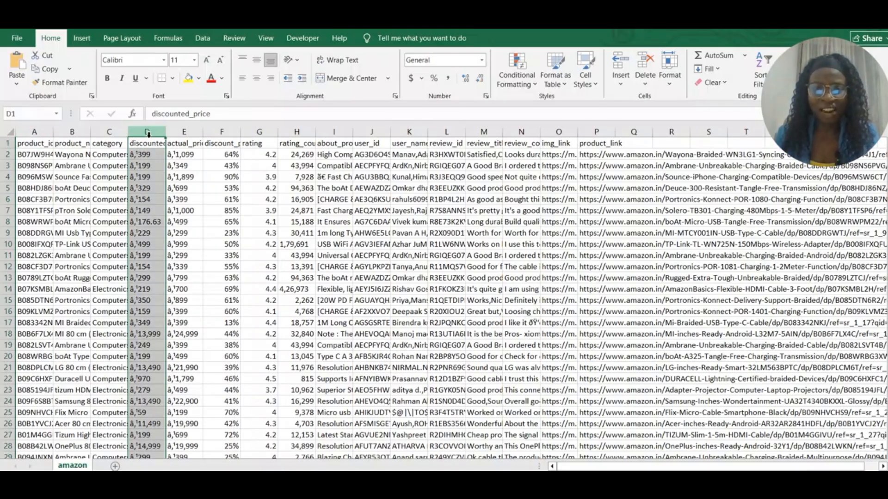
{"action": "left_click", "coordinate": [185, 132]}
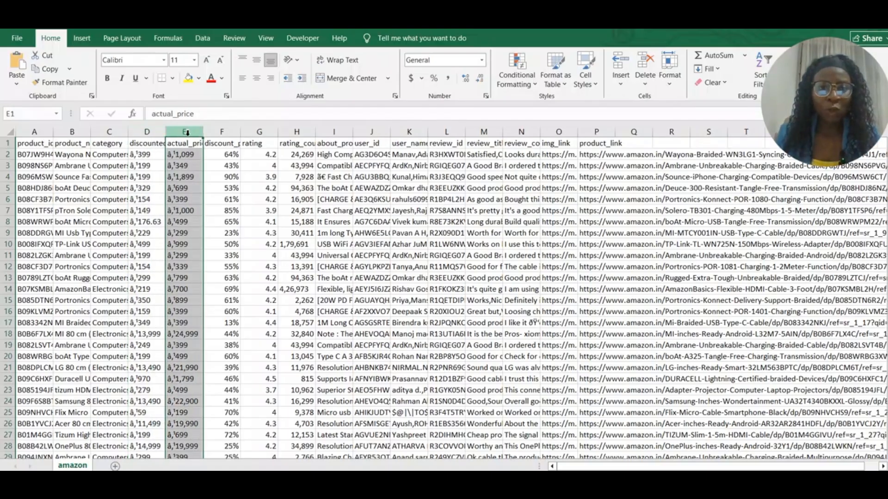
{"action": "left_click", "coordinate": [73, 155]}
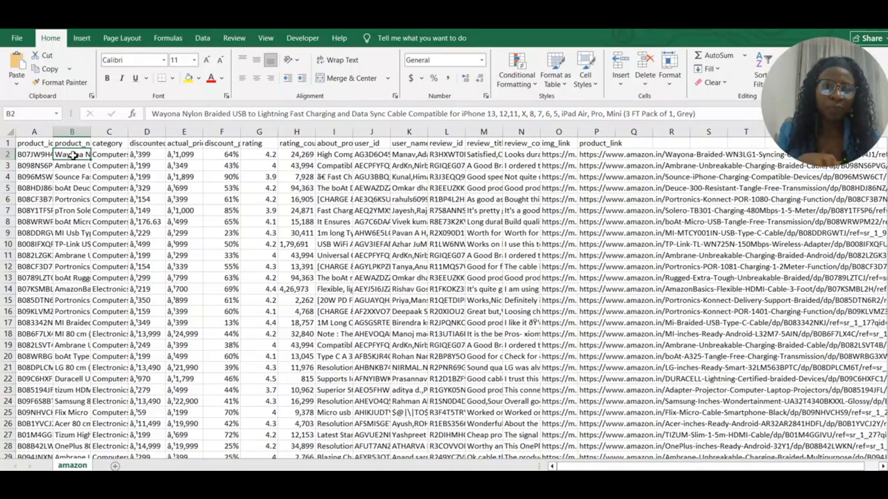
{"action": "left_click", "coordinate": [443, 145]}
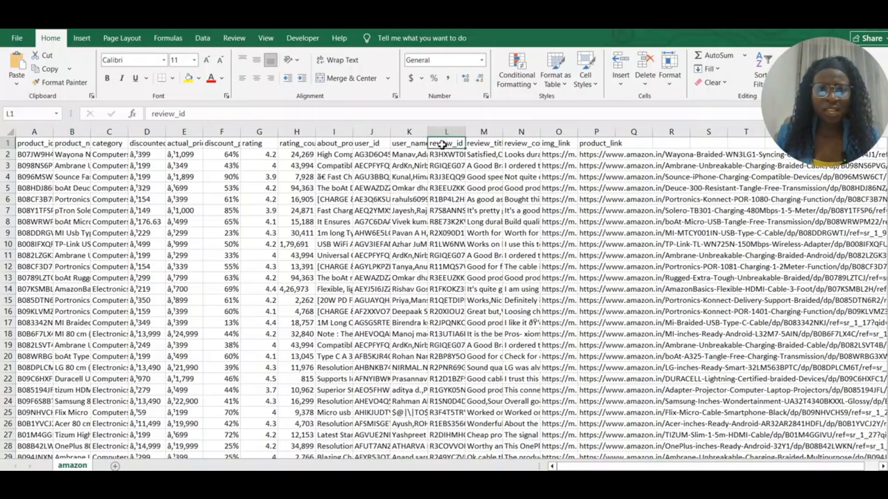
{"action": "left_click", "coordinate": [36, 146]}
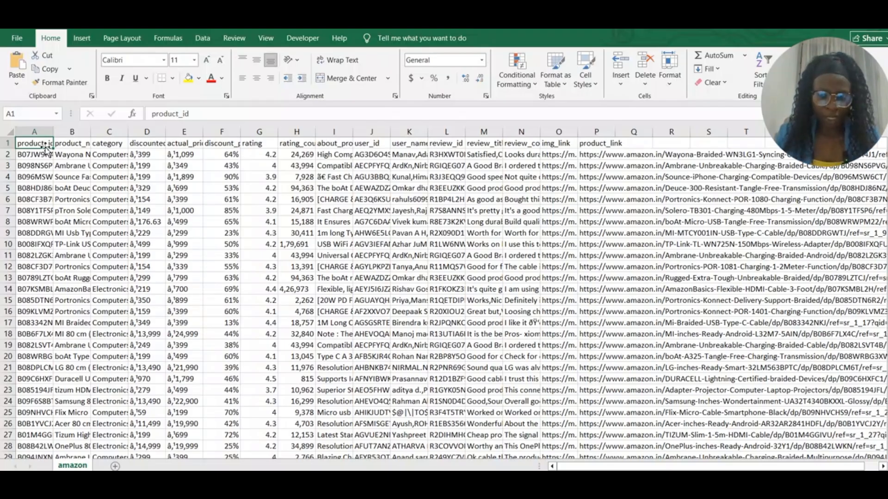
{"action": "left_click", "coordinate": [486, 146]}
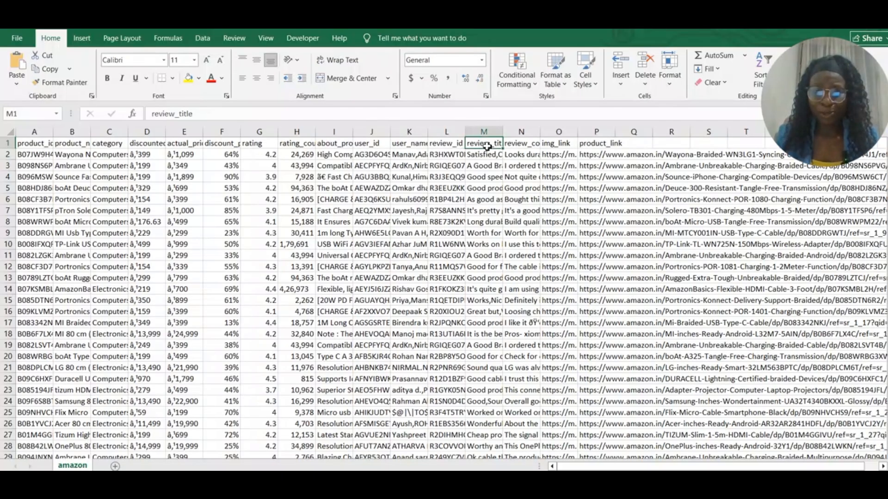
{"action": "left_click", "coordinate": [576, 144]}
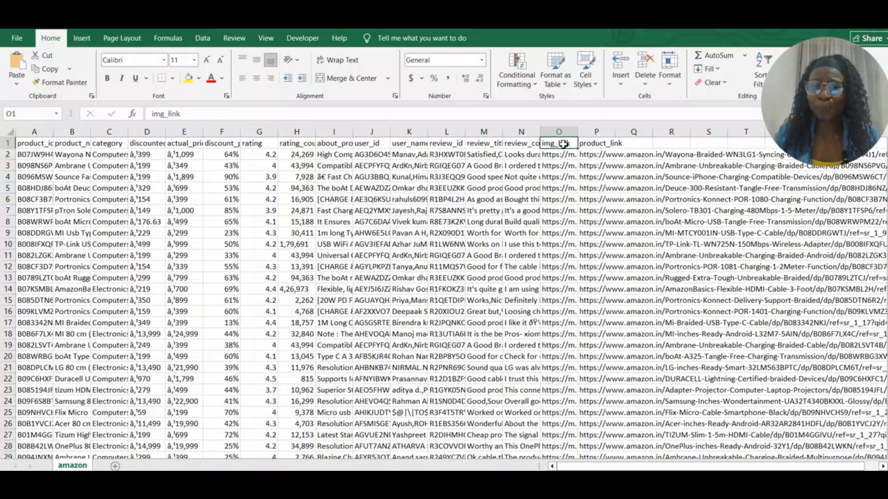
{"action": "left_click", "coordinate": [604, 144]}
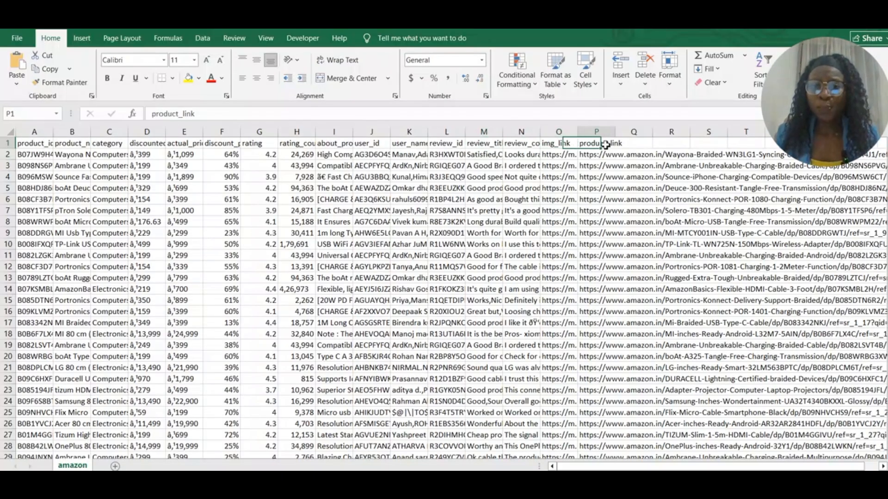
- Review the about_product, user, review, img_link and product_link headers, plus the user_id entry in row 3
{"action": "left_click", "coordinate": [339, 146]}
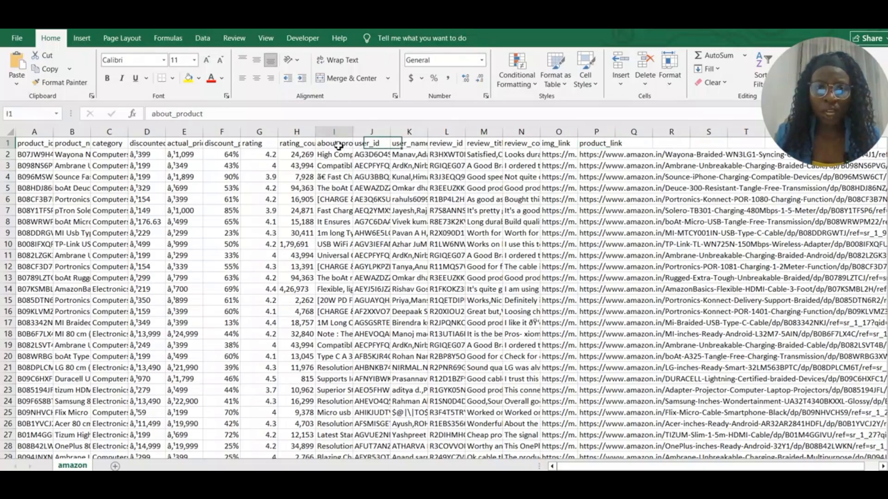
{"action": "left_click", "coordinate": [377, 146]}
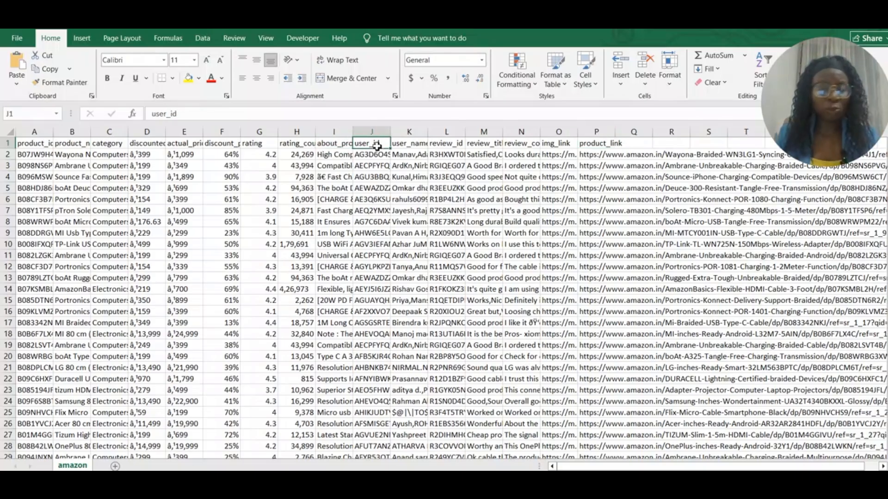
{"action": "left_click", "coordinate": [374, 164]}
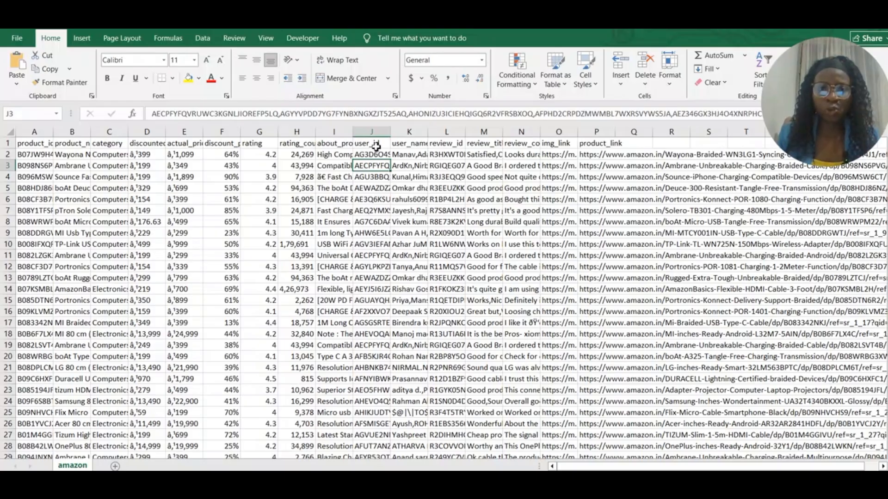
{"action": "left_click", "coordinate": [375, 143]}
{"action": "left_click", "coordinate": [335, 147]}
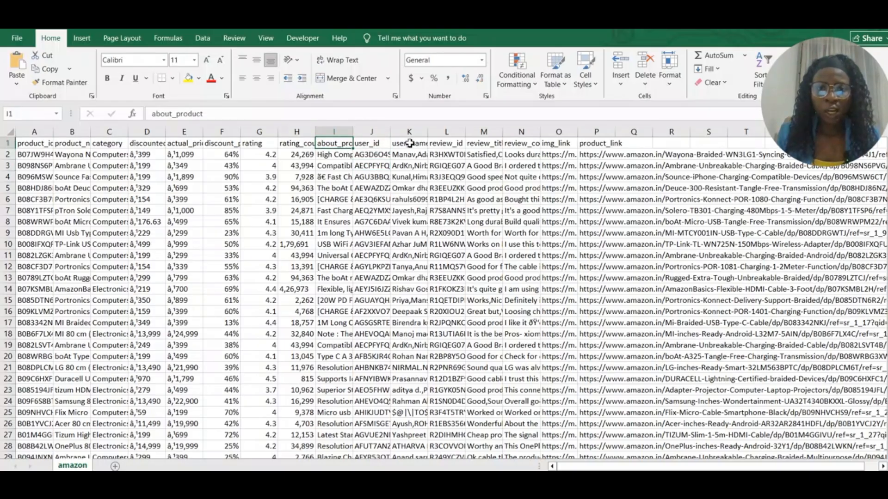
{"action": "left_click", "coordinate": [409, 143]}
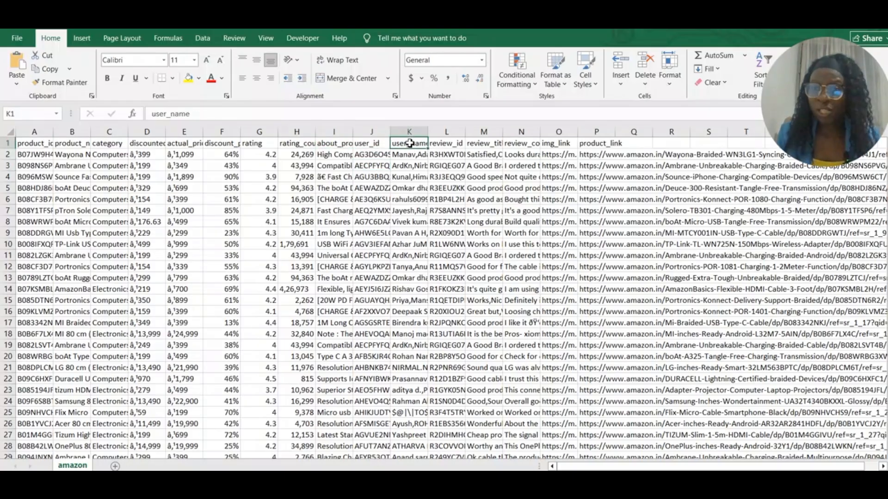
{"action": "left_click", "coordinate": [449, 144]}
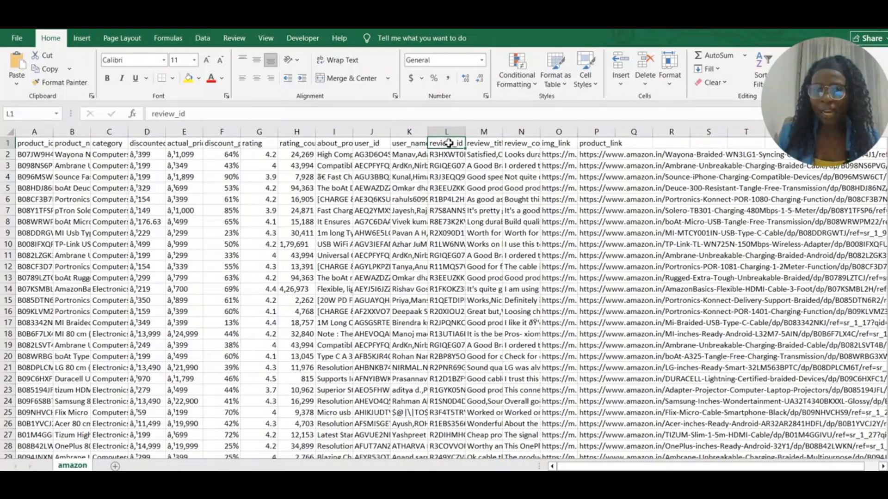
{"action": "left_click", "coordinate": [490, 145]}
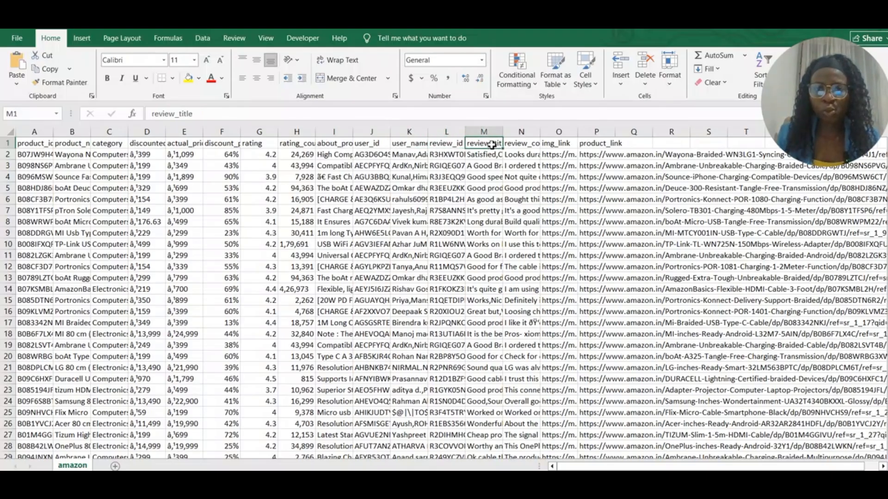
{"action": "left_click", "coordinate": [558, 145]}
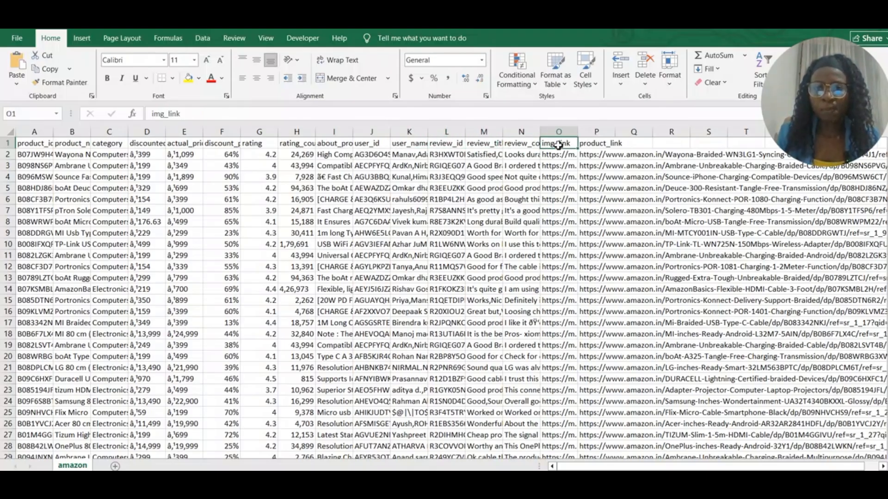
{"action": "left_click", "coordinate": [598, 146]}
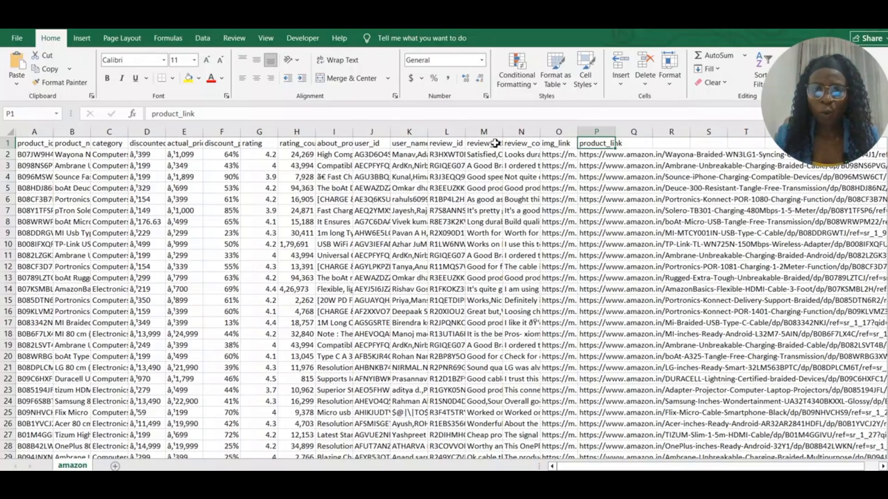
- Read the full review content entries in rows 2, 4, 17 and 21
{"action": "left_click", "coordinate": [520, 155]}
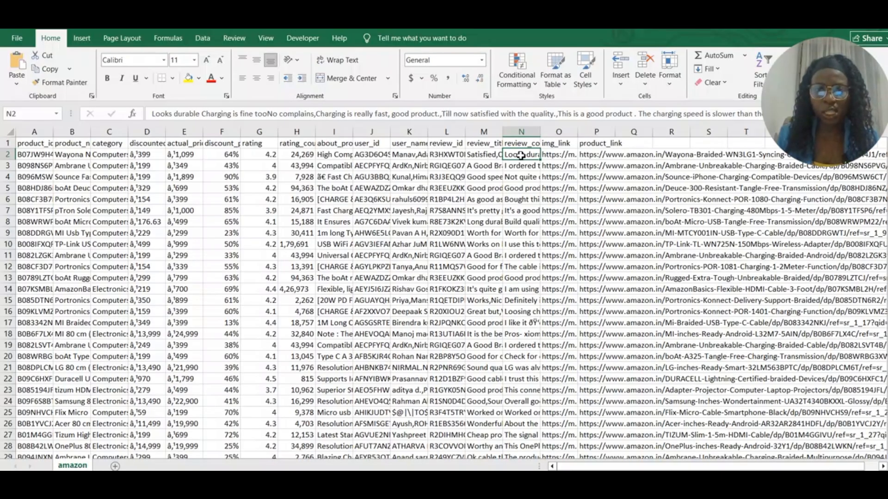
{"action": "left_click", "coordinate": [519, 178]}
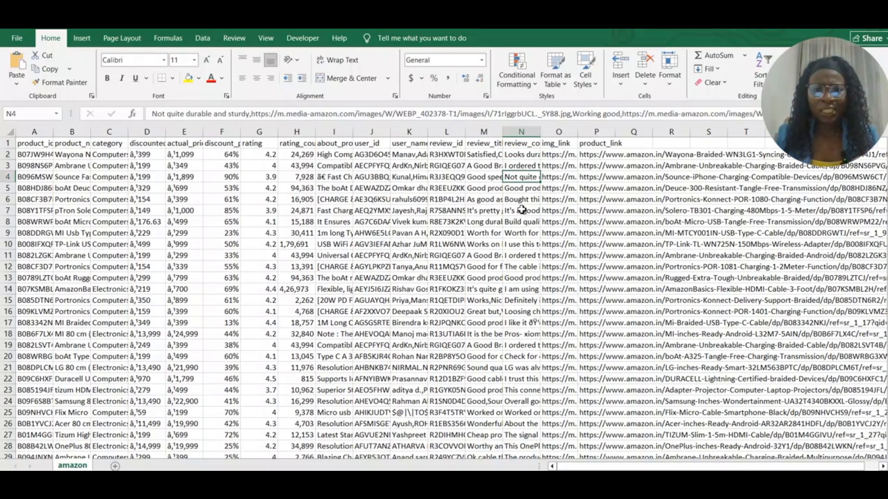
{"action": "left_click", "coordinate": [524, 324]}
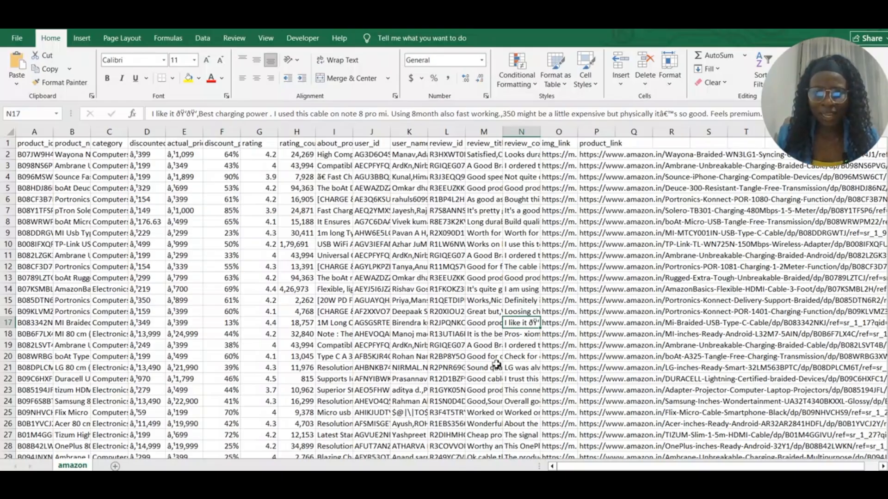
{"action": "left_click", "coordinate": [524, 370]}
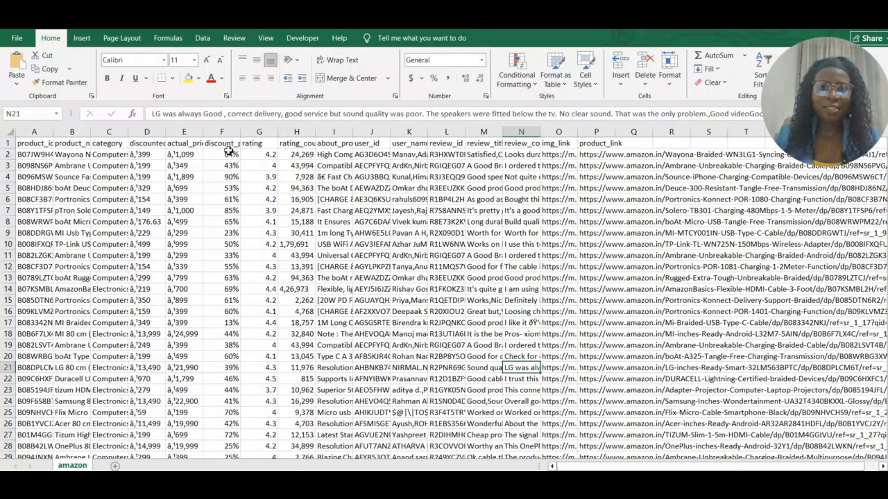
- Check the discount percentage in row 3 and widen the rating_count column to fit its full header
{"action": "left_click", "coordinate": [228, 165]}
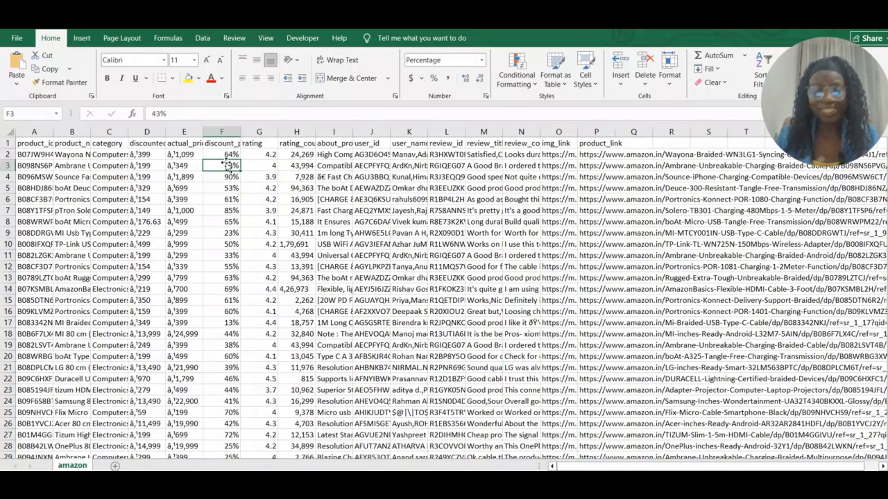
{"action": "left_click", "coordinate": [300, 144]}
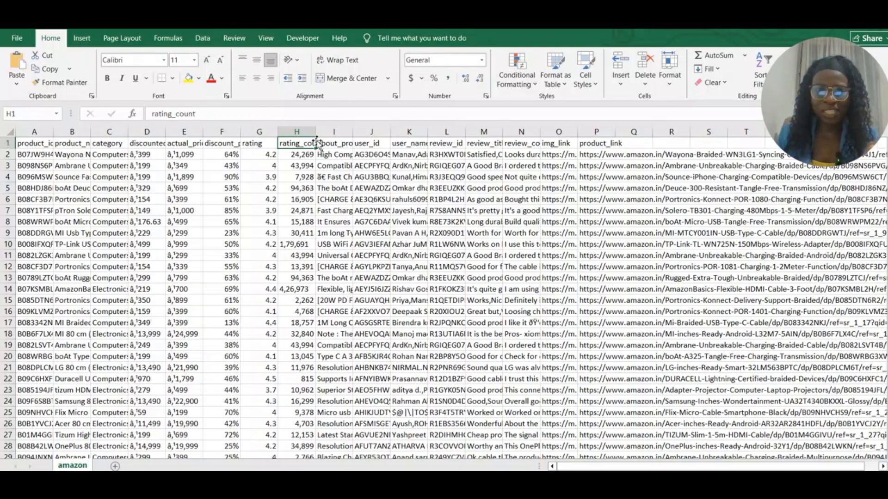
{"action": "left_click_drag", "start_coordinate": [316, 134], "coordinate": [359, 134]}
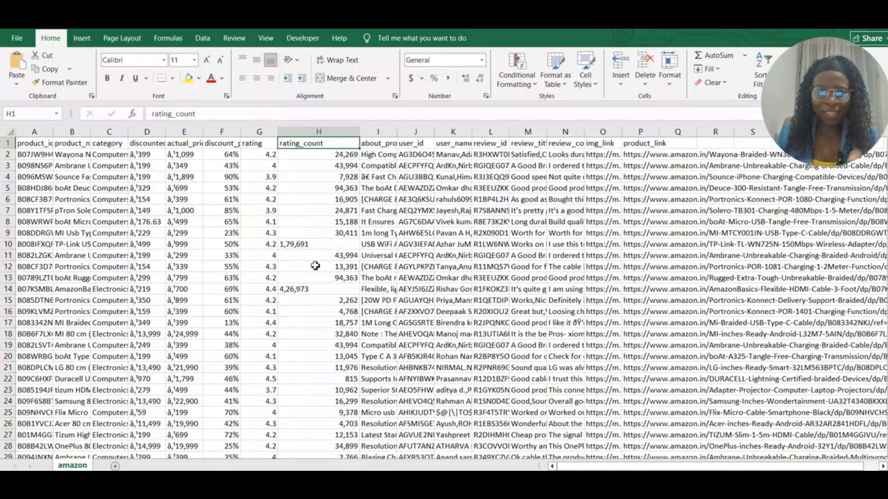
- Inspect the rating_count entry in row 10 and the discounted_price and actual_price headers
{"action": "left_click", "coordinate": [305, 244]}
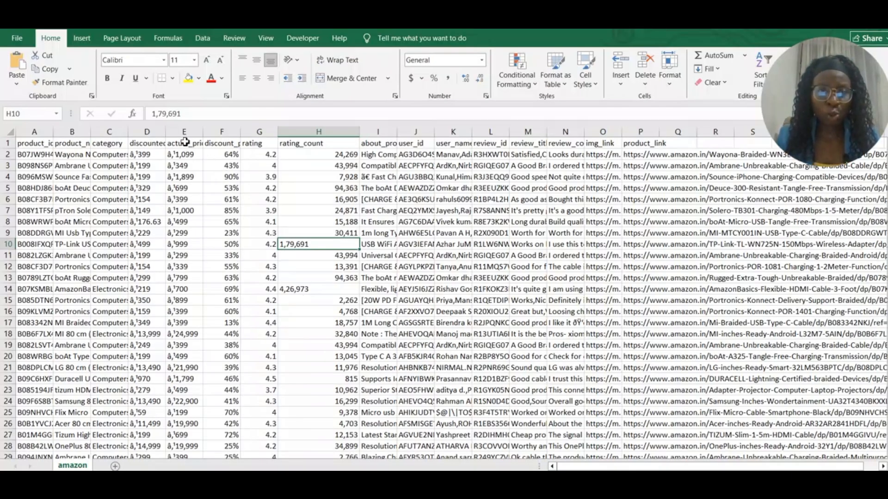
{"action": "left_click", "coordinate": [147, 143]}
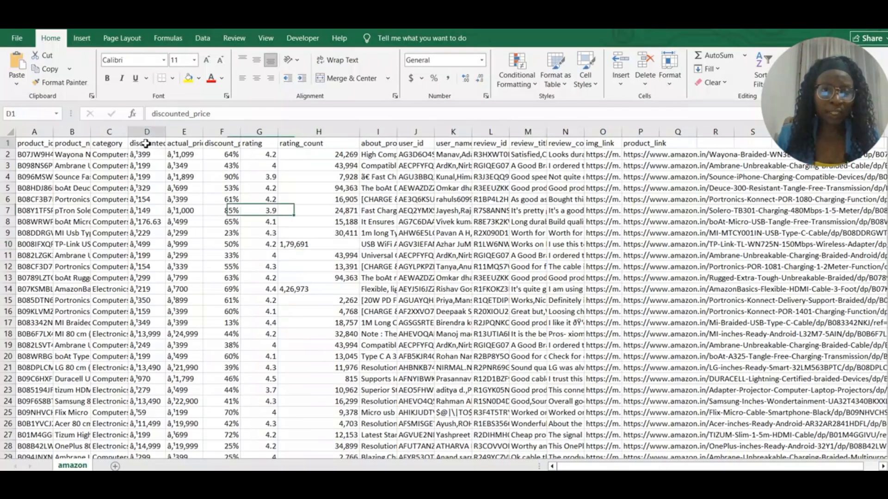
{"action": "left_click", "coordinate": [184, 144]}
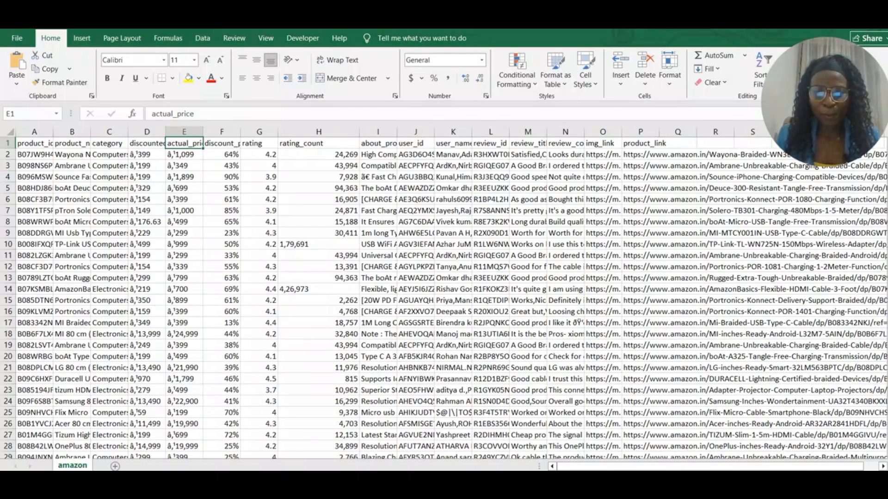
- Switch to the Chrome browser and open datarevamper.com
{"action": "key", "text": "alt+Tab"}
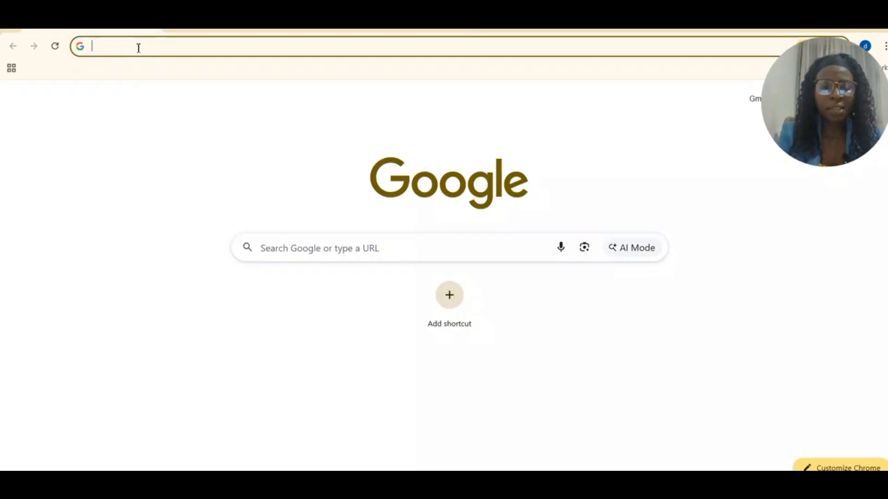
{"action": "type", "text": "data"}
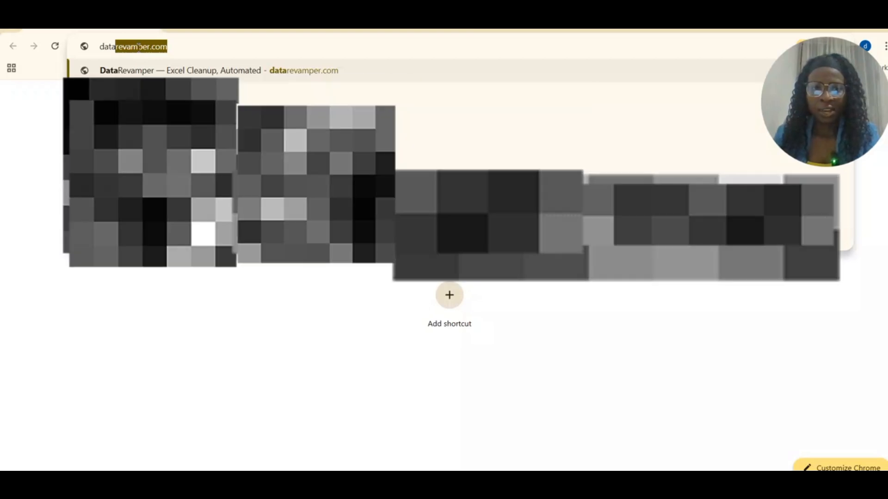
{"action": "key", "text": "Return"}
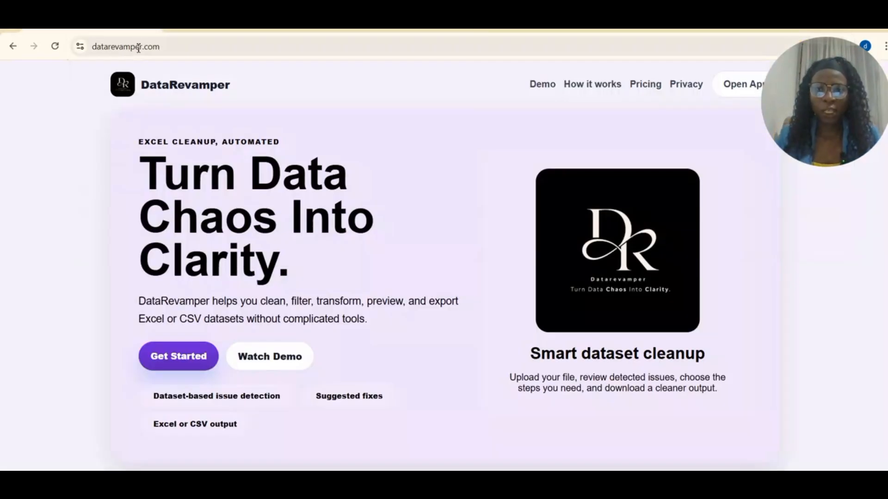
- Look through the site's demo section, including the before-and-after comparison, usage steps and demo video
{"action": "left_click", "coordinate": [546, 88]}
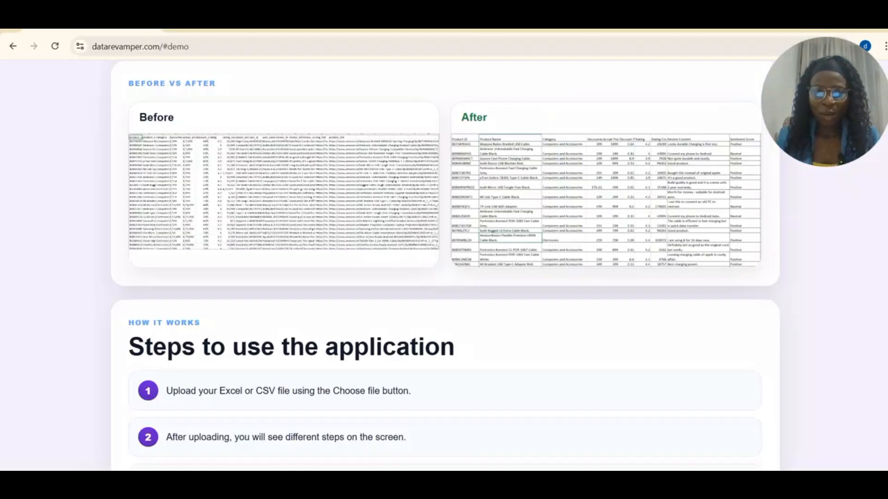
{"action": "scroll", "coordinate": [529, 301], "scroll_direction": "down", "scroll_amount": 20}
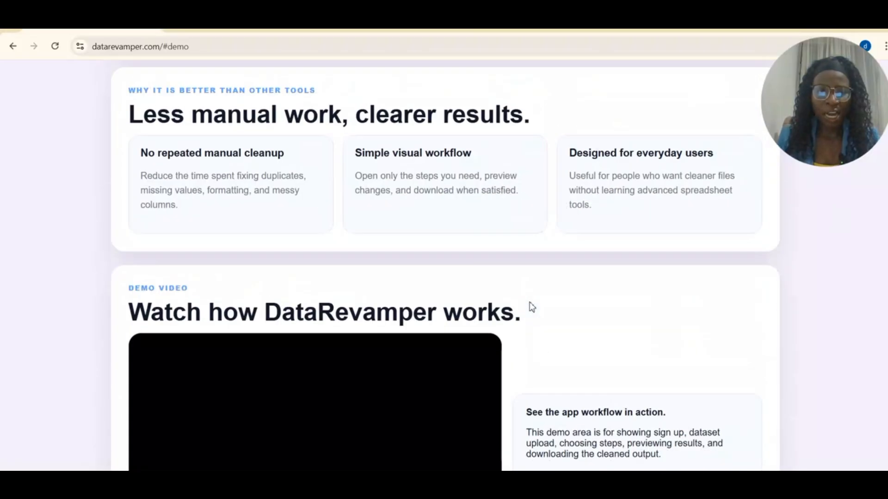
{"action": "scroll", "coordinate": [414, 212], "scroll_direction": "up", "scroll_amount": 4}
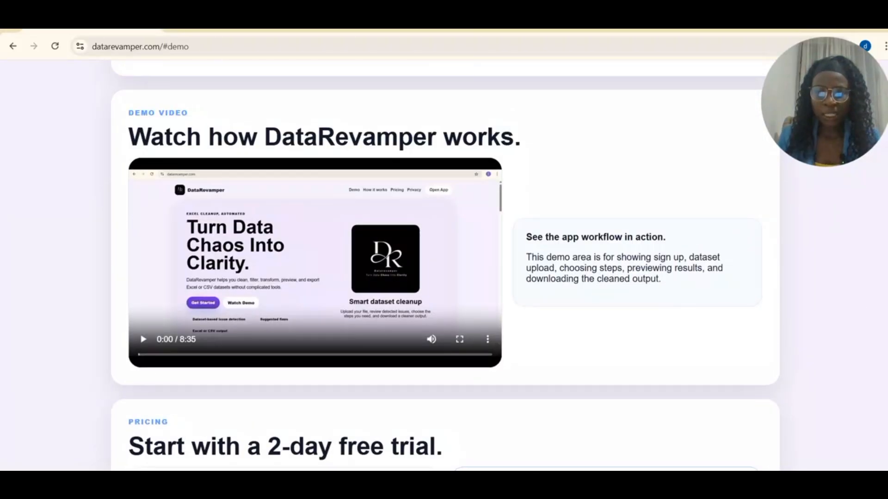
- Return to the start of the home page and get started with the DataRevamper app
{"action": "scroll", "coordinate": [884, 140], "scroll_direction": "up", "scroll_amount": 5}
{"action": "scroll", "coordinate": [884, 140], "scroll_direction": "up", "scroll_amount": 10}
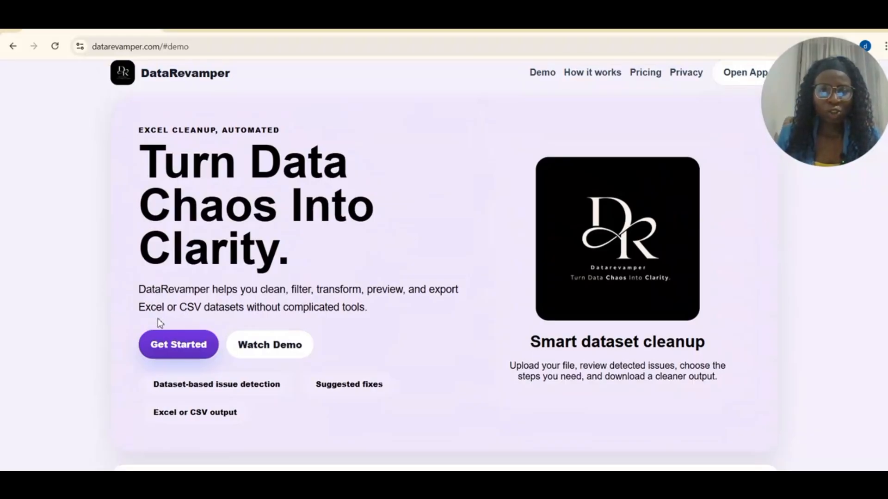
{"action": "left_click", "coordinate": [168, 345]}
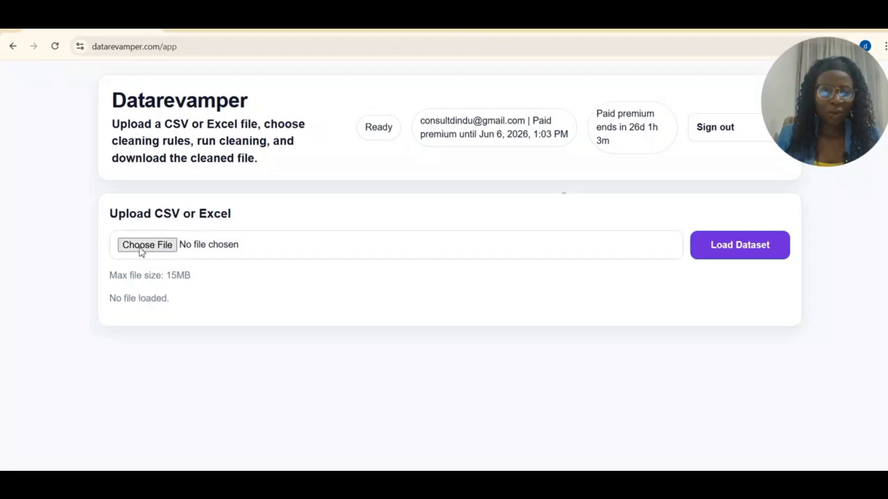
- Choose amazon.csv from the Home location as the upload file and load the dataset
{"action": "left_click", "coordinate": [158, 249]}
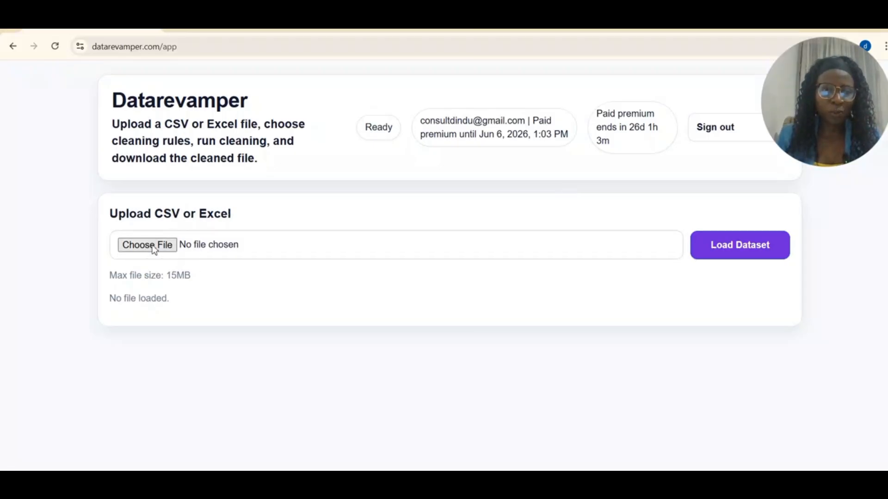
{"action": "scroll", "coordinate": [69, 129], "scroll_direction": "up", "scroll_amount": 1}
{"action": "left_click", "coordinate": [62, 91]}
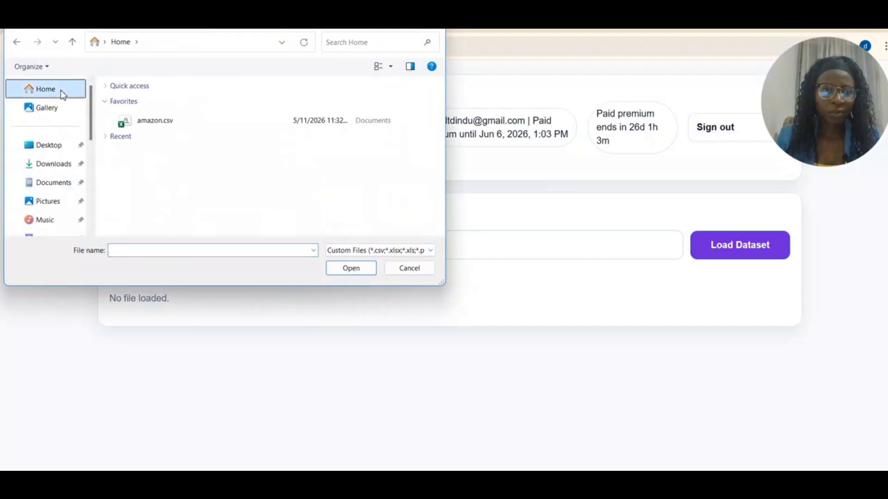
{"action": "left_click", "coordinate": [173, 122]}
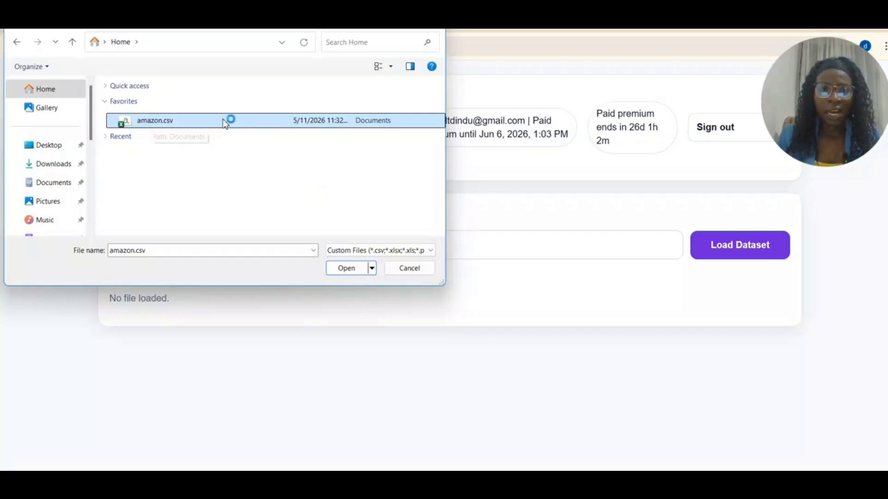
{"action": "left_click", "coordinate": [733, 250]}
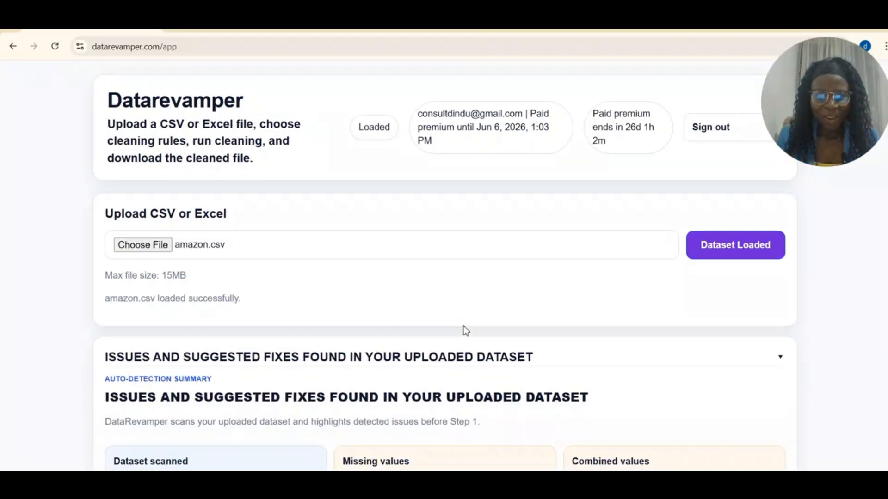
- Review the auto-detected issues in the uploaded dataset, including numeric values stored as text, and the list of suggested fixes
{"action": "scroll", "coordinate": [465, 330], "scroll_direction": "down", "scroll_amount": 3}
{"action": "scroll", "coordinate": [464, 330], "scroll_direction": "down", "scroll_amount": 1}
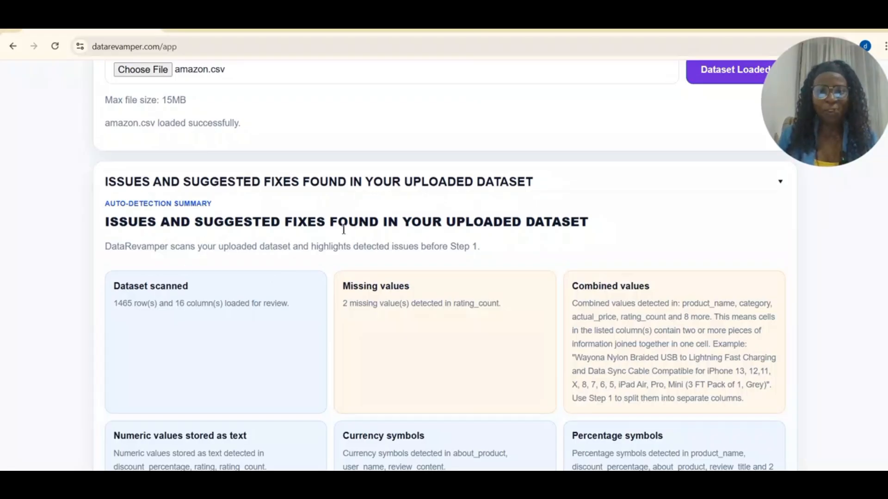
{"action": "scroll", "coordinate": [284, 292], "scroll_direction": "down", "scroll_amount": 3}
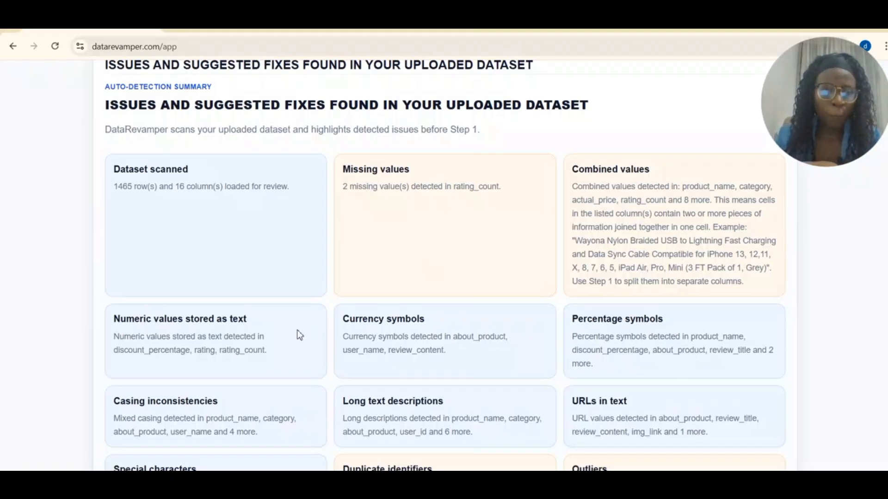
{"action": "scroll", "coordinate": [292, 335], "scroll_direction": "down", "scroll_amount": 1}
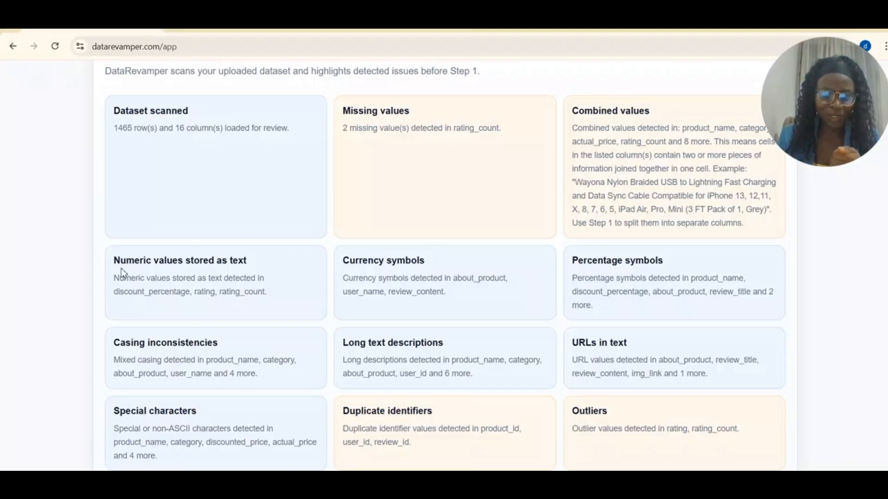
{"action": "left_click_drag", "start_coordinate": [182, 266], "coordinate": [250, 267]}
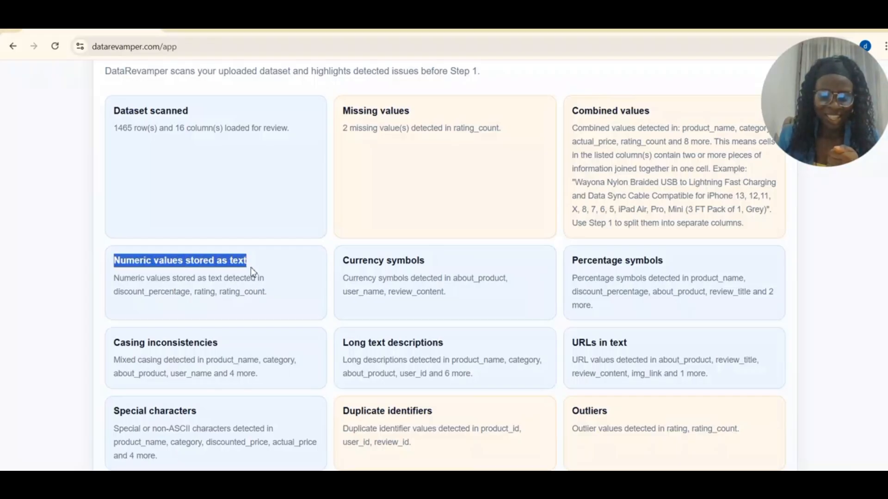
{"action": "left_click", "coordinate": [184, 310]}
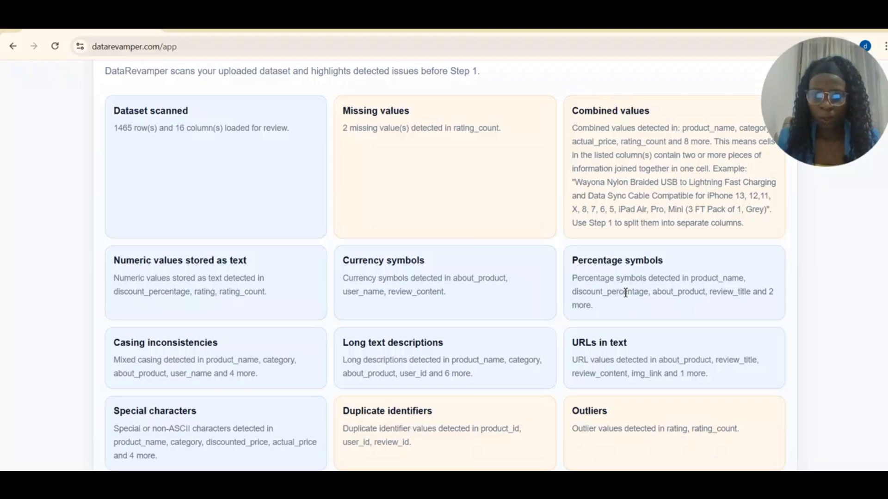
{"action": "scroll", "coordinate": [625, 292], "scroll_direction": "down", "scroll_amount": 3}
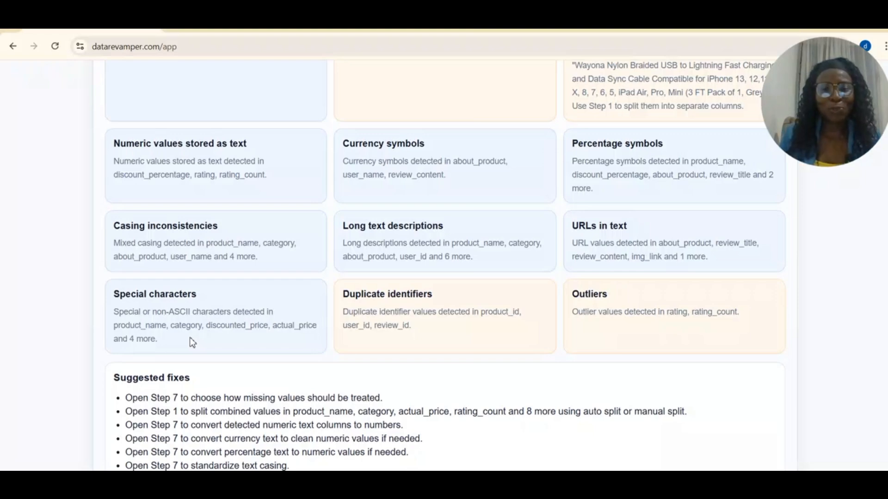
{"action": "scroll", "coordinate": [193, 353], "scroll_direction": "down", "scroll_amount": 5}
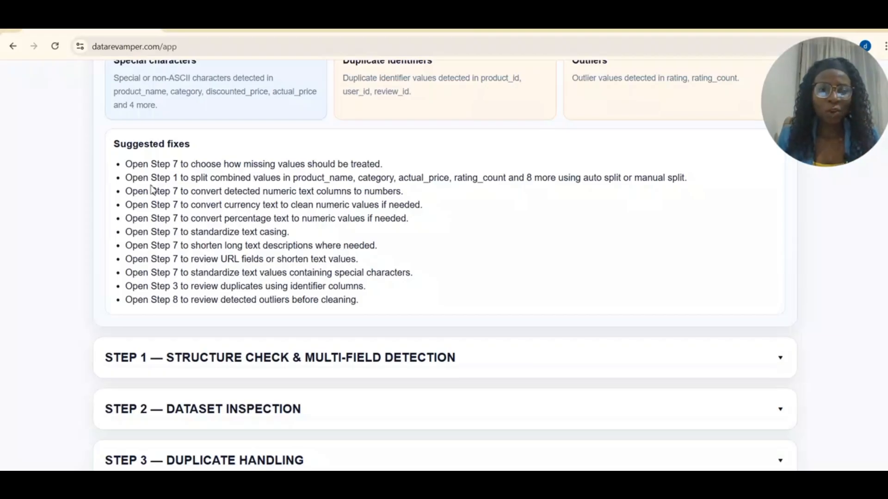
- Open Step 1, Structure Check & Multi-Field Detection, and examine the column names, example values and column split options
{"action": "left_click", "coordinate": [234, 357]}
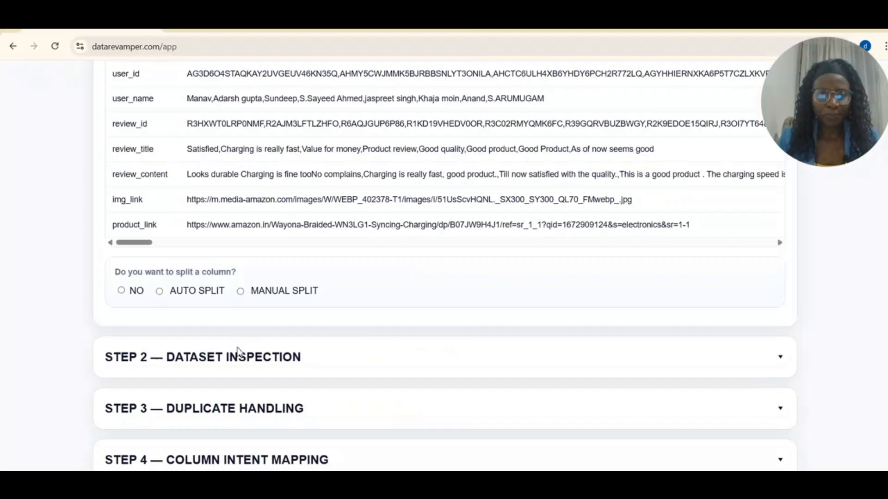
{"action": "scroll", "coordinate": [240, 351], "scroll_direction": "up", "scroll_amount": 5}
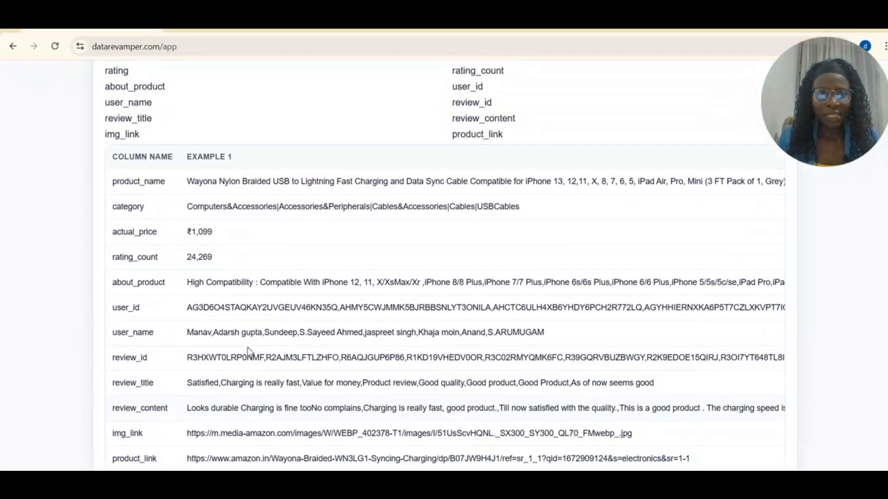
{"action": "scroll", "coordinate": [248, 352], "scroll_direction": "up", "scroll_amount": 4}
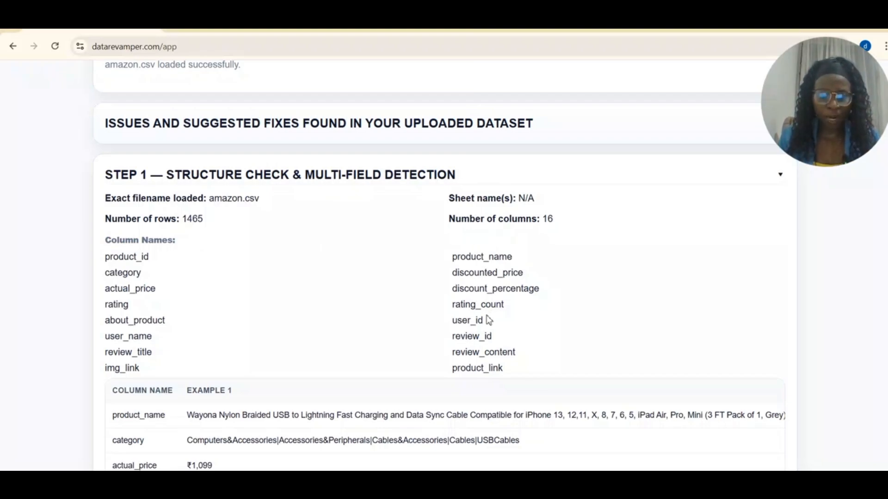
{"action": "scroll", "coordinate": [490, 319], "scroll_direction": "down", "scroll_amount": 4}
{"action": "scroll", "coordinate": [489, 320], "scroll_direction": "down", "scroll_amount": 4}
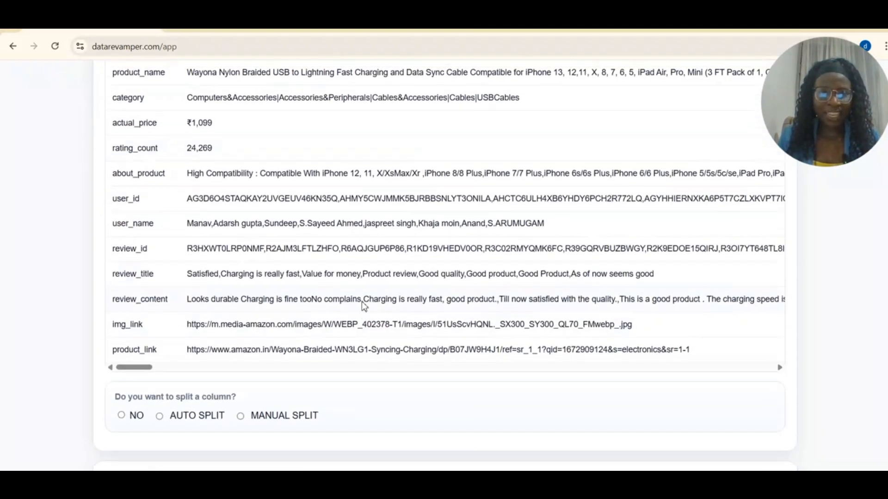
{"action": "scroll", "coordinate": [365, 302], "scroll_direction": "up", "scroll_amount": 1}
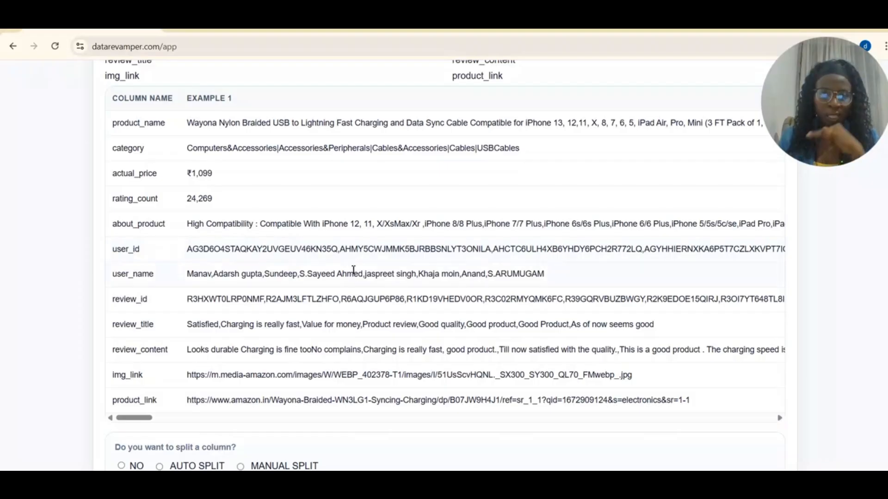
{"action": "scroll", "coordinate": [342, 291], "scroll_direction": "down", "scroll_amount": 6}
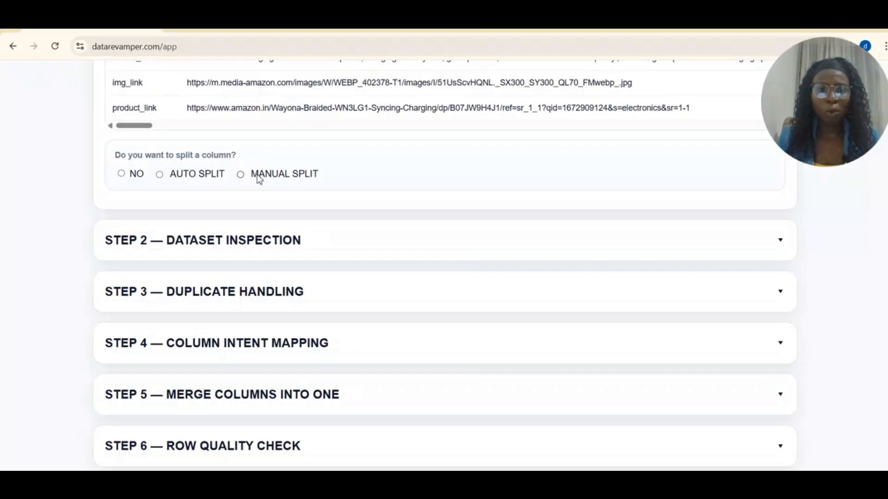
- Try the manual split option with product_id selected as the column to split
{"action": "left_click", "coordinate": [259, 178]}
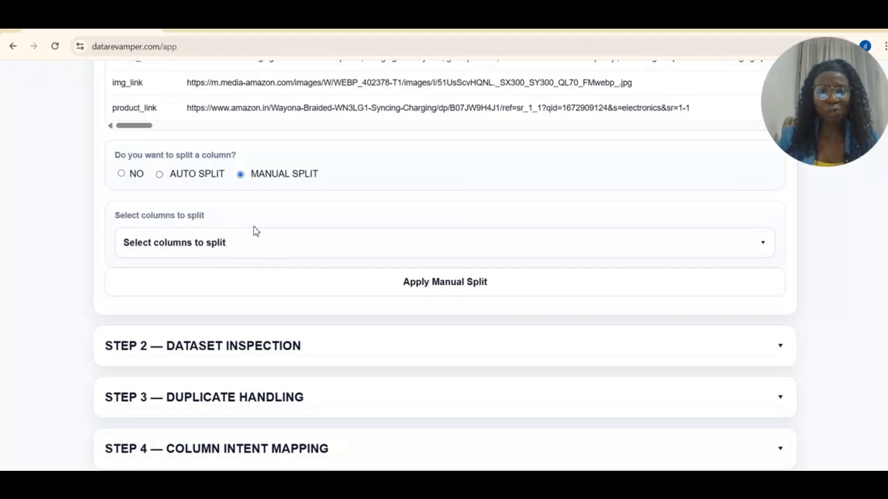
{"action": "left_click", "coordinate": [238, 247]}
{"action": "scroll", "coordinate": [216, 405], "scroll_direction": "down", "scroll_amount": 3}
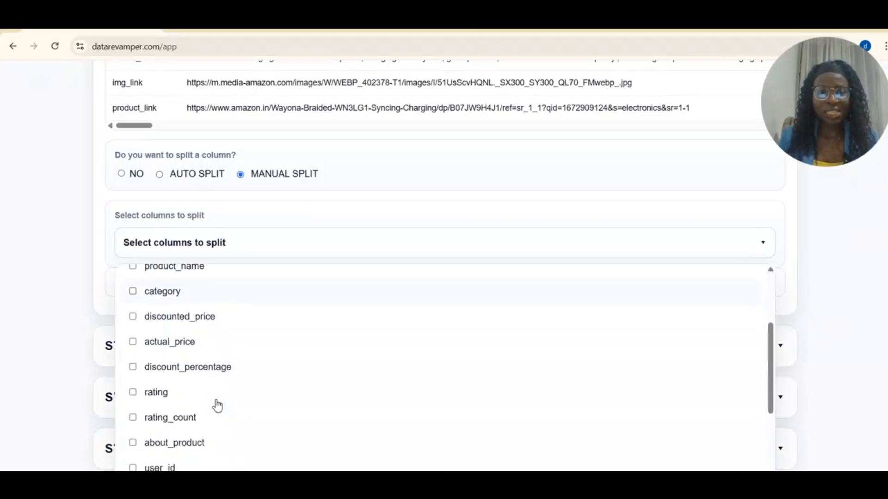
{"action": "scroll", "coordinate": [204, 342], "scroll_direction": "up", "scroll_amount": 3}
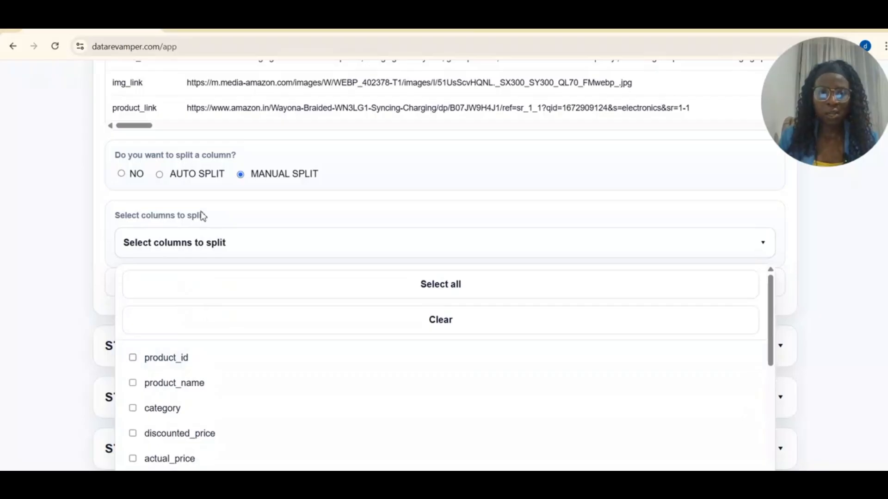
{"action": "left_click", "coordinate": [226, 221]}
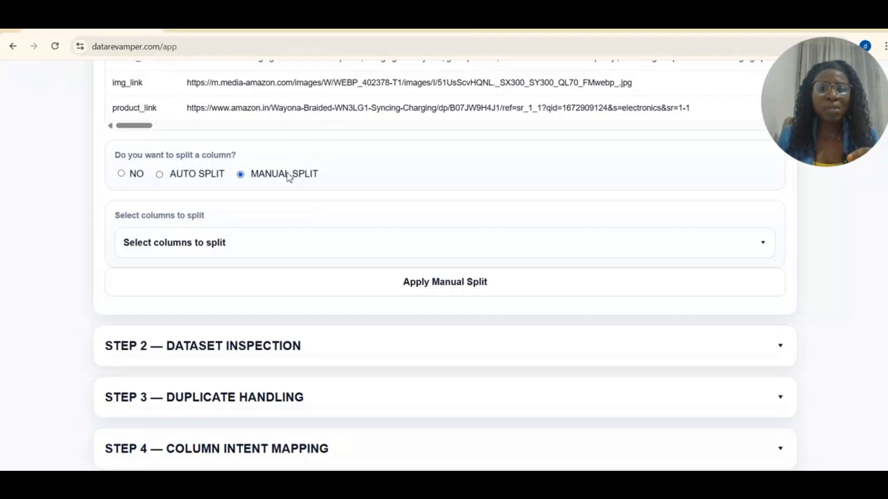
{"action": "left_click", "coordinate": [244, 252]}
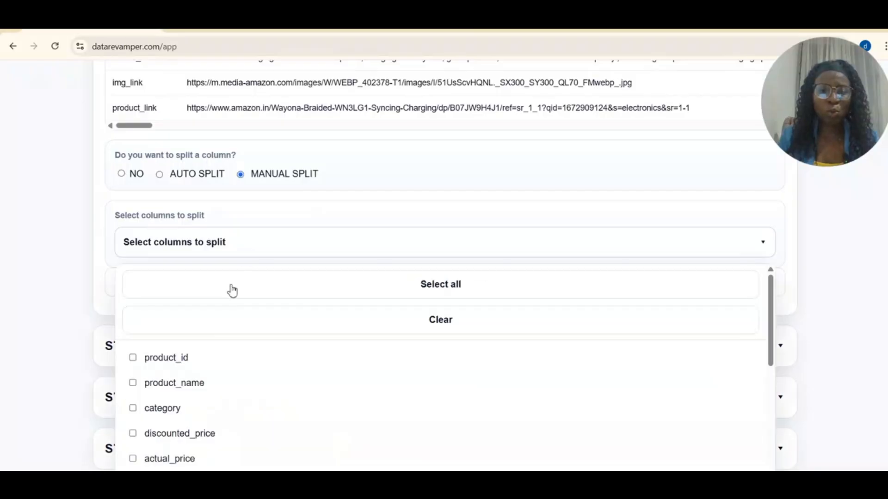
{"action": "left_click", "coordinate": [158, 359]}
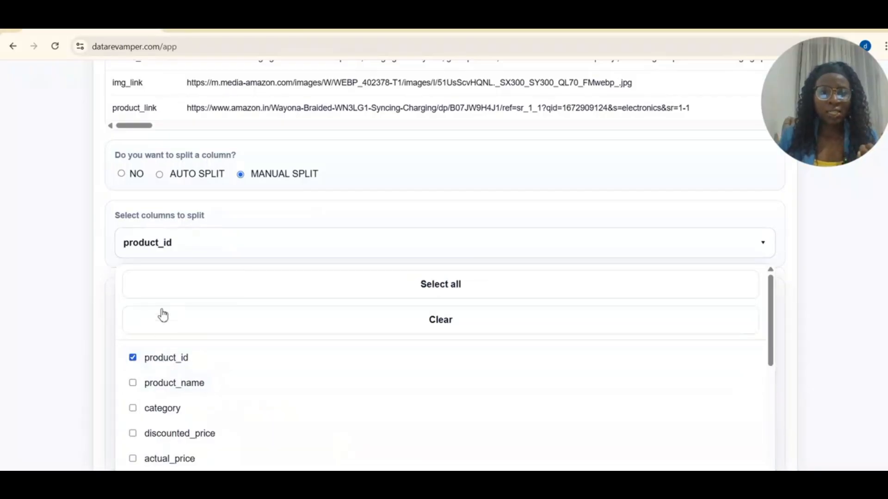
{"action": "left_click", "coordinate": [98, 270]}
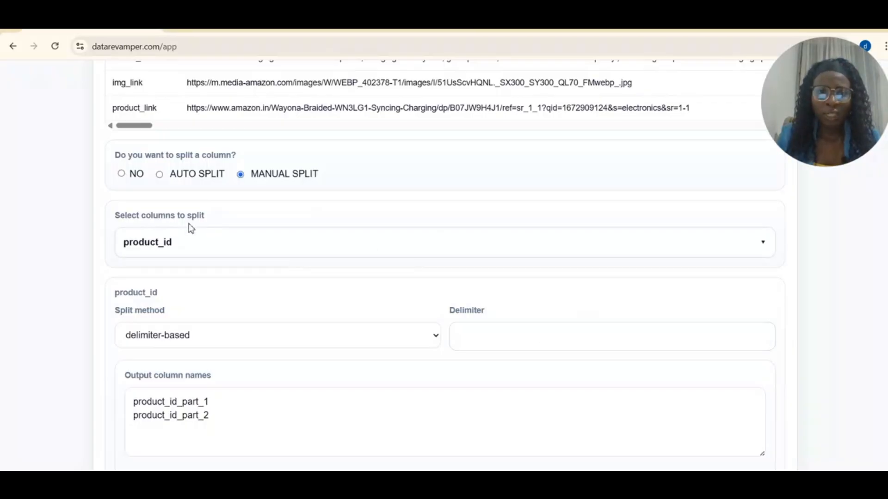
- Set the column split choice to NO and open the column renaming section of Step 2, Dataset Inspection
{"action": "left_click", "coordinate": [122, 175]}
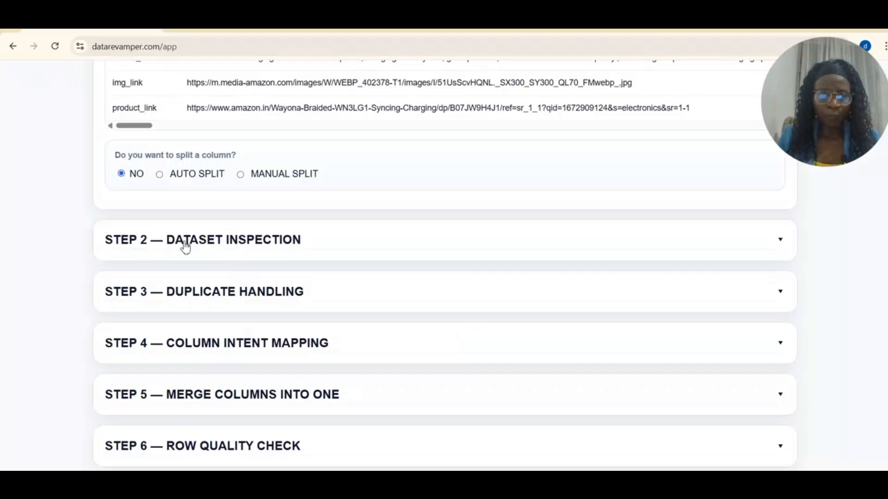
{"action": "left_click", "coordinate": [227, 245]}
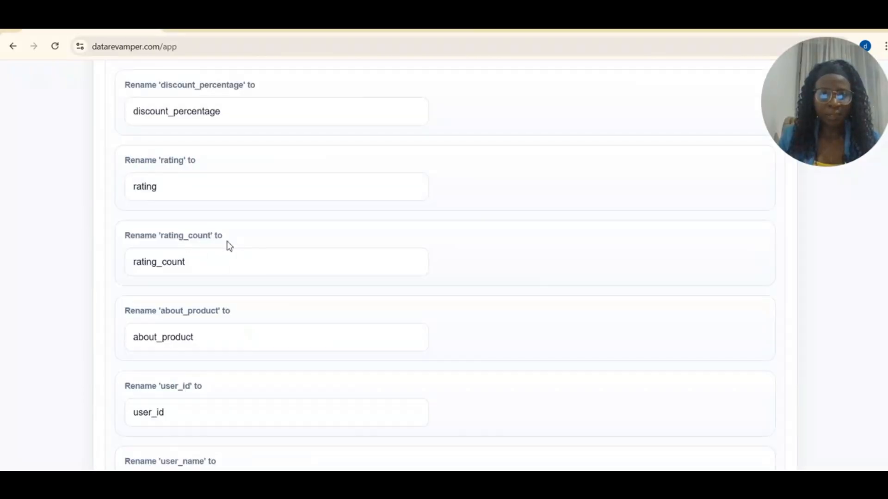
{"action": "scroll", "coordinate": [223, 266], "scroll_direction": "up", "scroll_amount": 5}
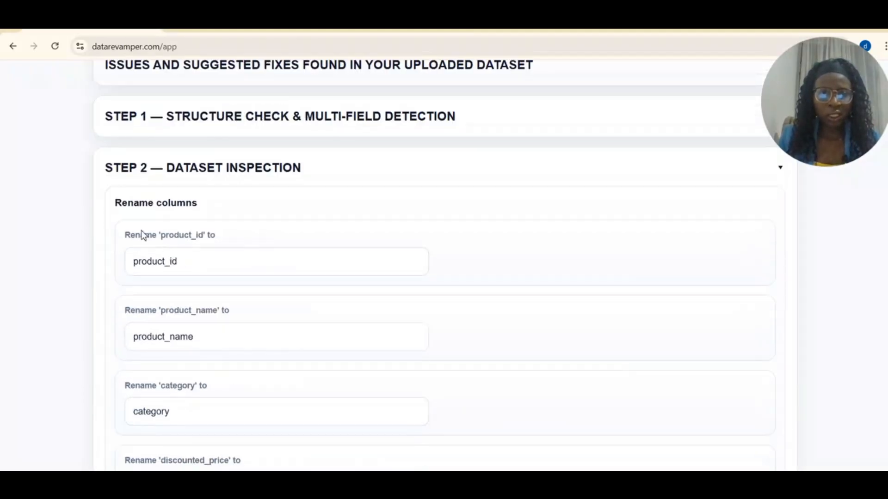
- Rename the product_id column as "Product Id"
{"action": "left_click", "coordinate": [190, 267]}
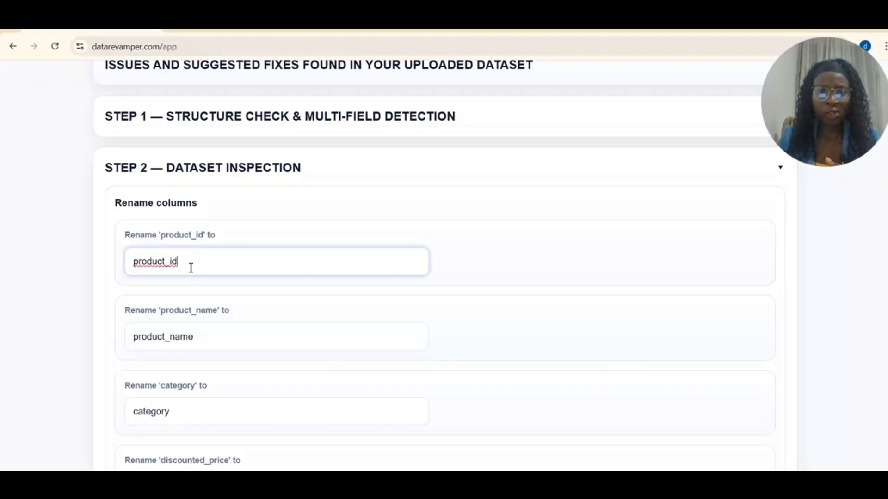
{"action": "left_click", "coordinate": [172, 264]}
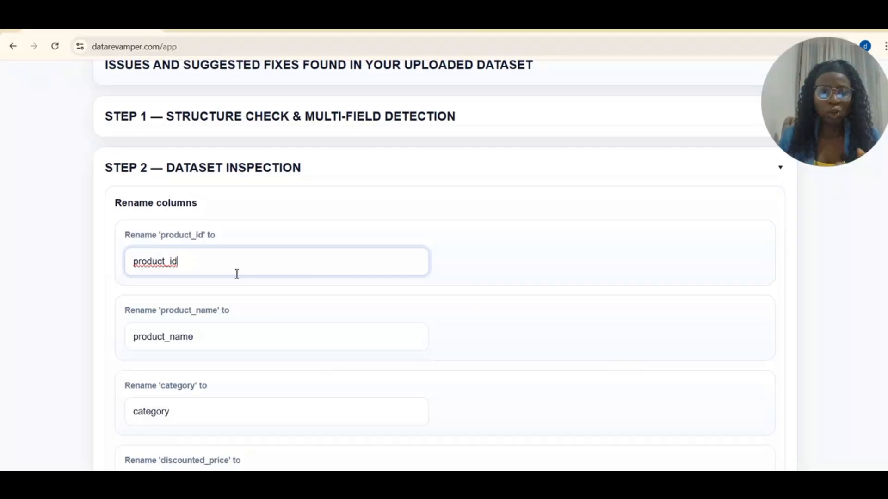
{"action": "left_click", "coordinate": [328, 237]}
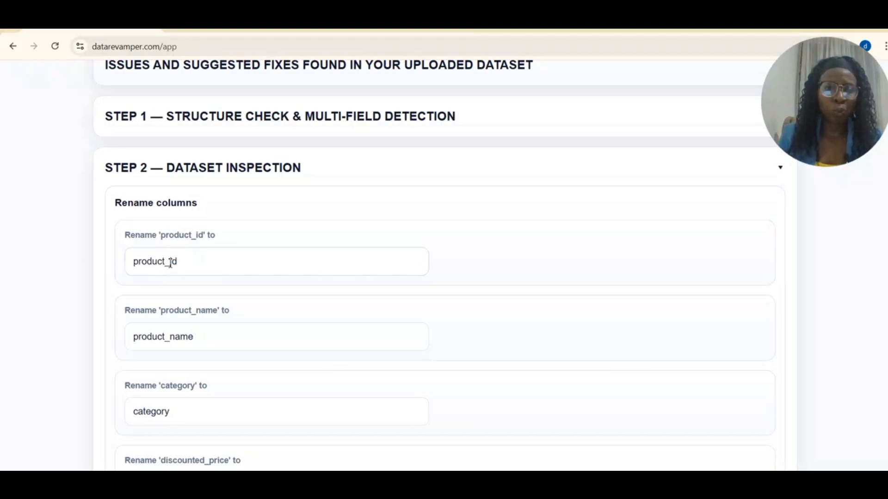
{"action": "left_click", "coordinate": [170, 262]}
{"action": "key", "text": "BackSpace"}
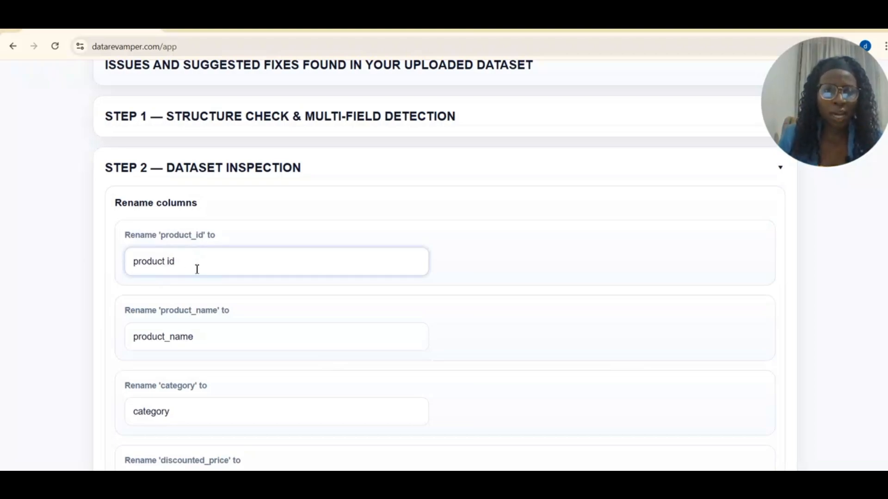
{"action": "left_click", "coordinate": [170, 262]}
{"action": "key", "text": "BackSpace"}
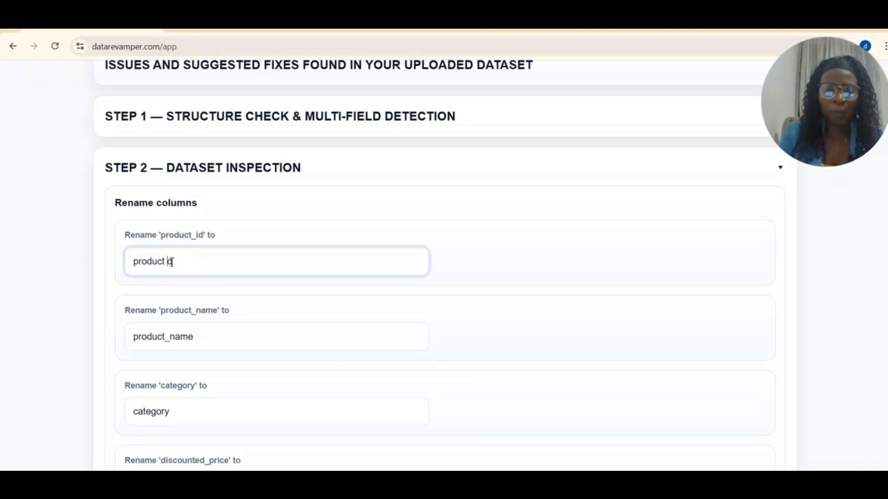
{"action": "type", "text": "I"}
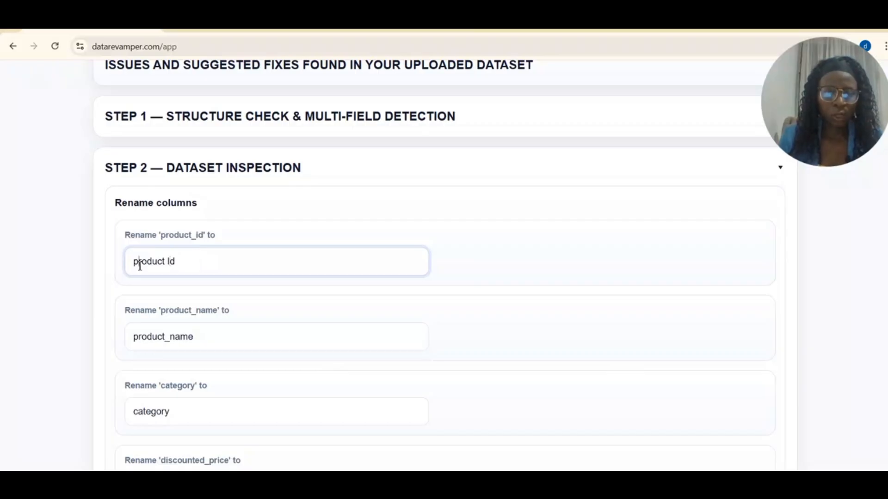
{"action": "left_click", "coordinate": [139, 262]}
{"action": "key", "text": "BackSpace"}
{"action": "type", "text": "P"}
- Rename the product_name column as "Product Name"
{"action": "left_click", "coordinate": [138, 339]}
{"action": "key", "text": "BackSpace"}
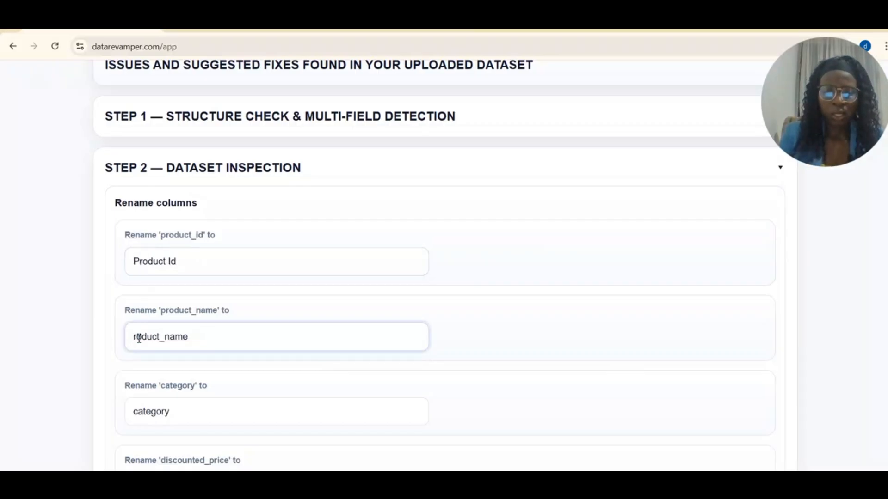
{"action": "type", "text": "P"}
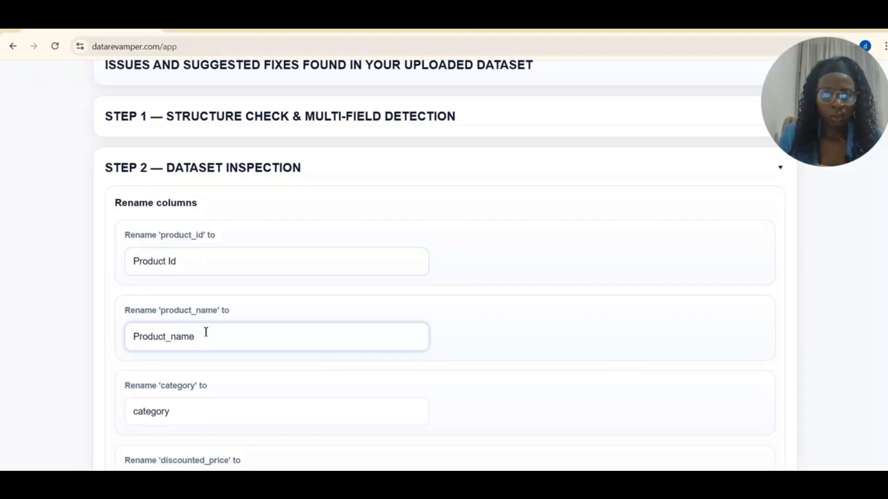
{"action": "left_click", "coordinate": [172, 341]}
{"action": "key", "text": "BackSpace"}
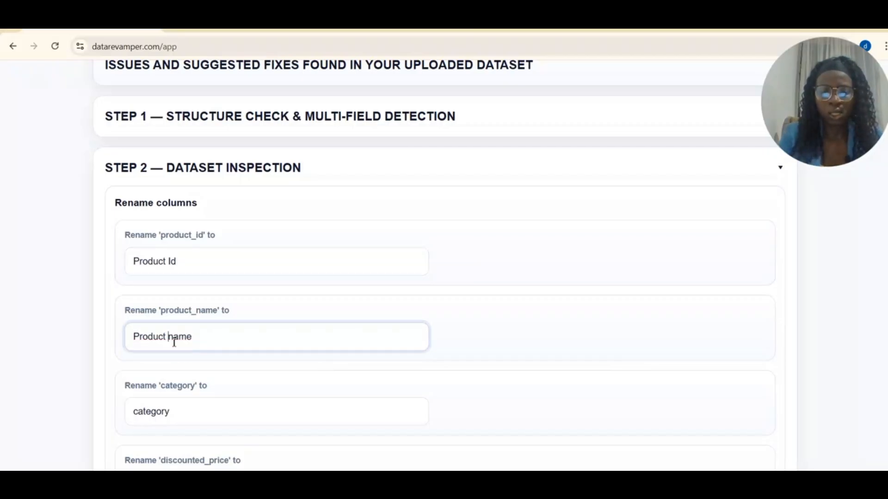
{"action": "key", "text": "Delete"}
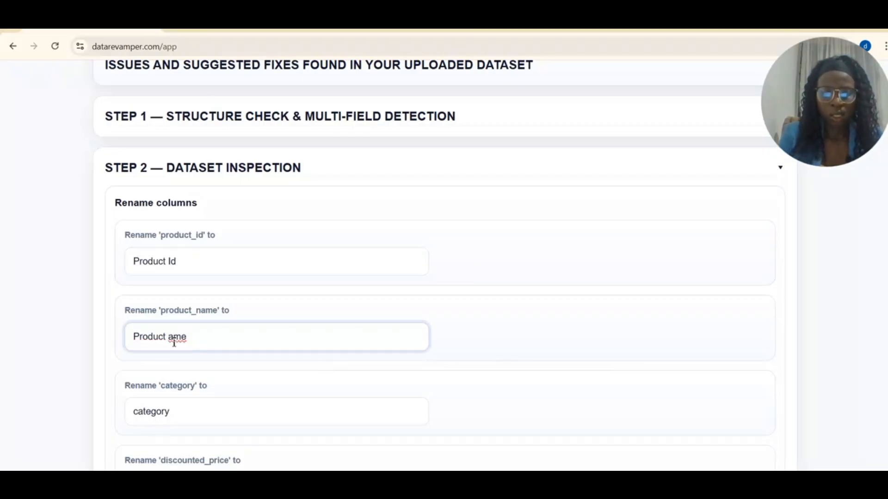
{"action": "type", "text": "N"}
- Rename the category column as "Category" with a capital C
{"action": "scroll", "coordinate": [174, 340], "scroll_direction": "down", "scroll_amount": 3}
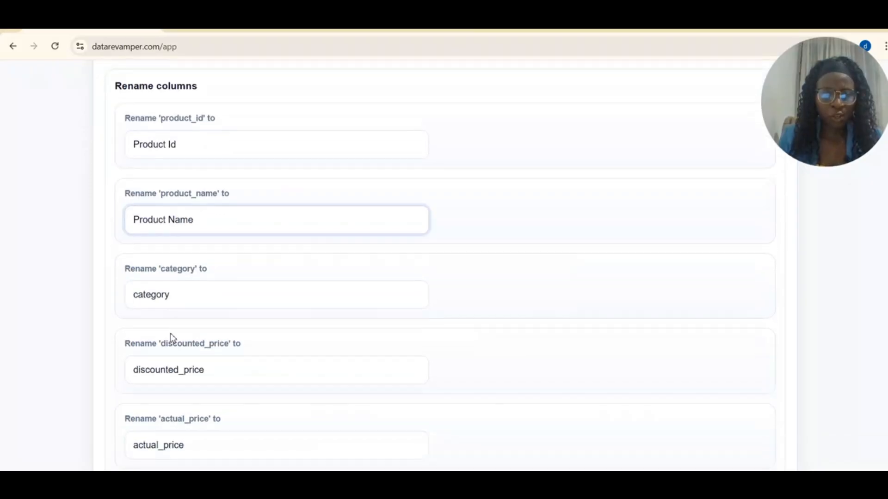
{"action": "left_click", "coordinate": [137, 299]}
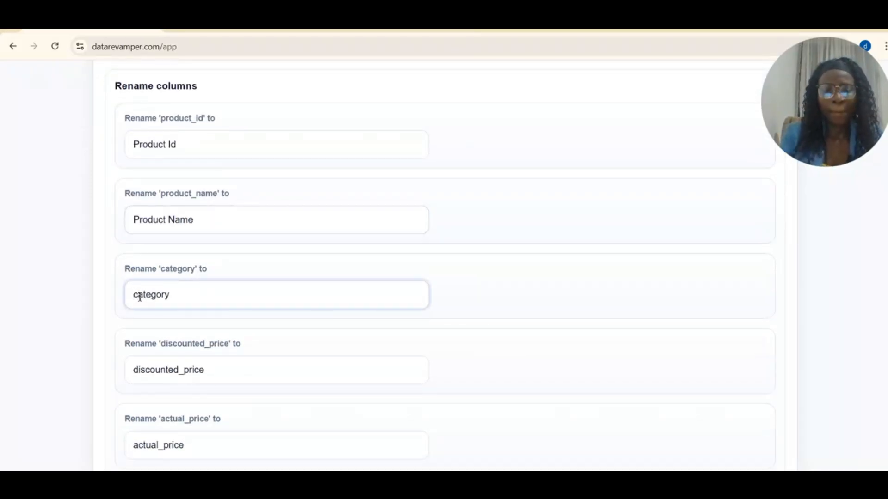
{"action": "key", "text": "Delete"}
{"action": "type", "text": "C"}
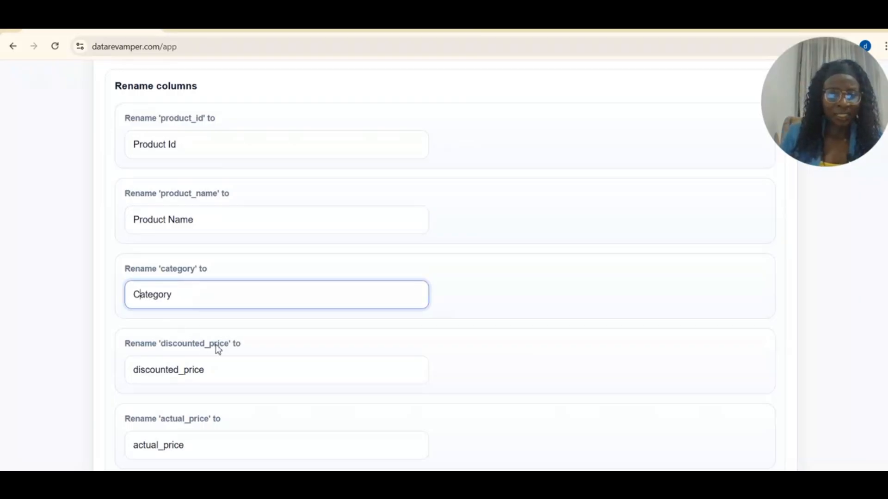
- Rename the discounted_price column as "Discounted Price"
{"action": "scroll", "coordinate": [218, 347], "scroll_direction": "down", "scroll_amount": 3}
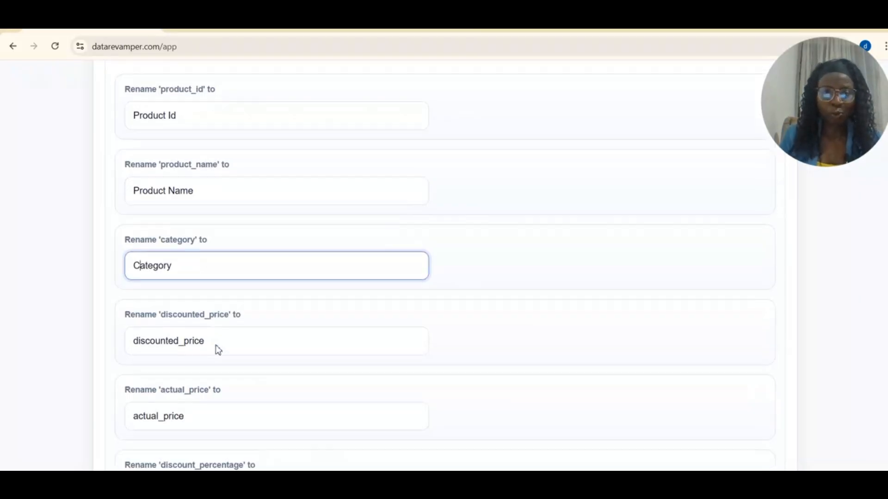
{"action": "left_click", "coordinate": [184, 253]}
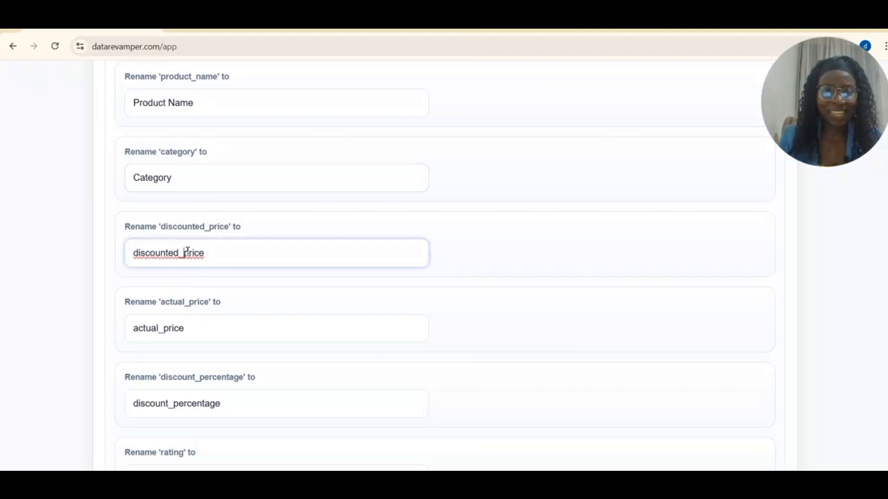
{"action": "key", "text": "BackSpace"}
{"action": "key", "text": "BackSpace"}
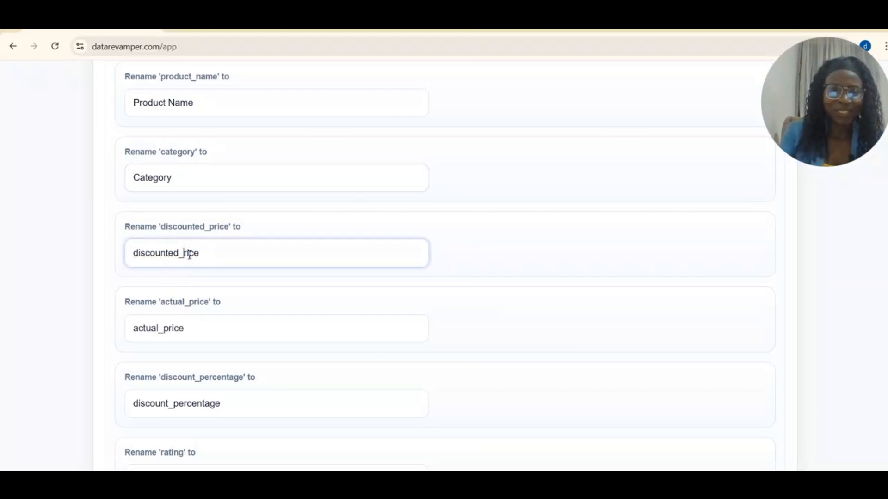
{"action": "type", "text": "P"}
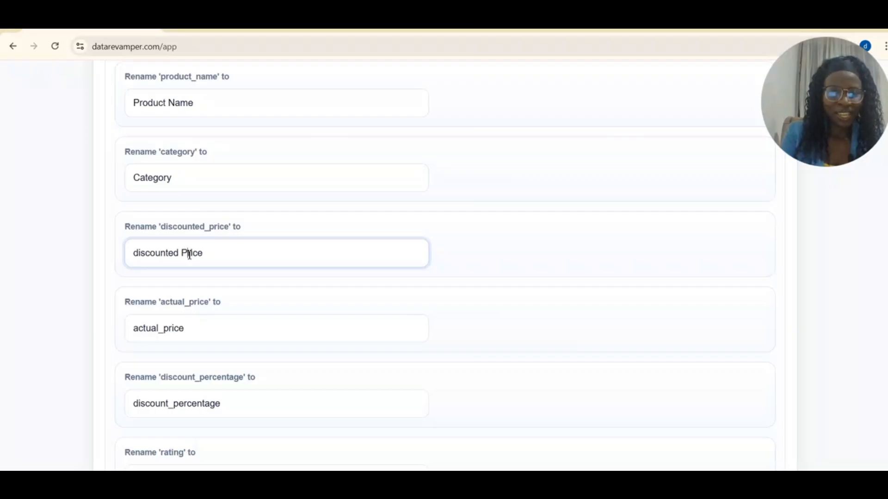
{"action": "left_click", "coordinate": [139, 253]}
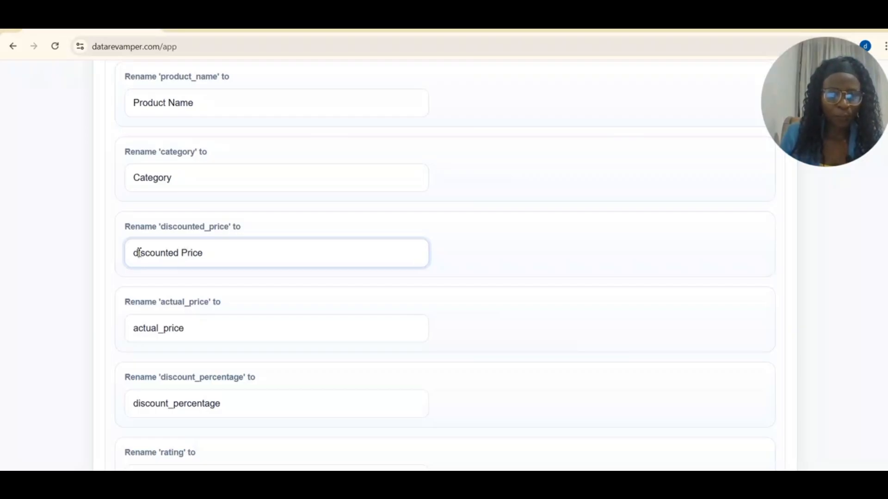
{"action": "key", "text": "BackSpace"}
{"action": "type", "text": "D"}
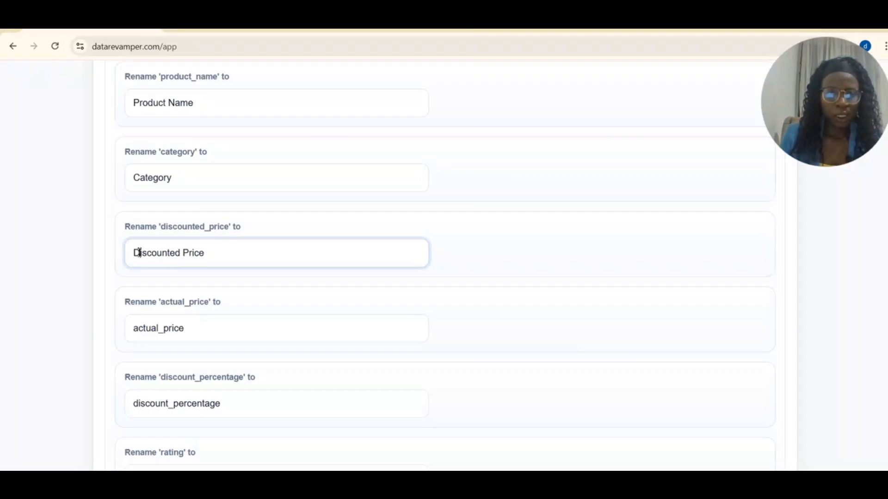
- Rename the actual_price column as "Actual Price"
{"action": "left_click", "coordinate": [168, 332]}
{"action": "key", "text": "BackSpace"}
{"action": "key", "text": "BackSpace"}
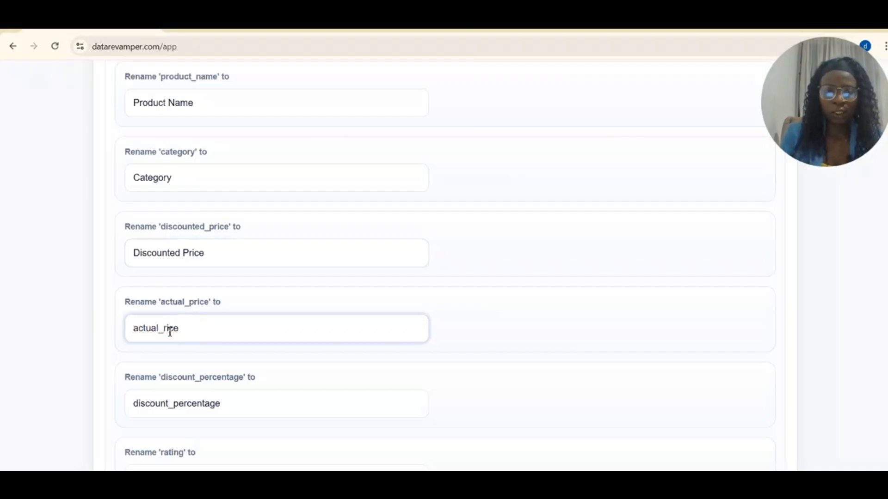
{"action": "type", "text": "P"}
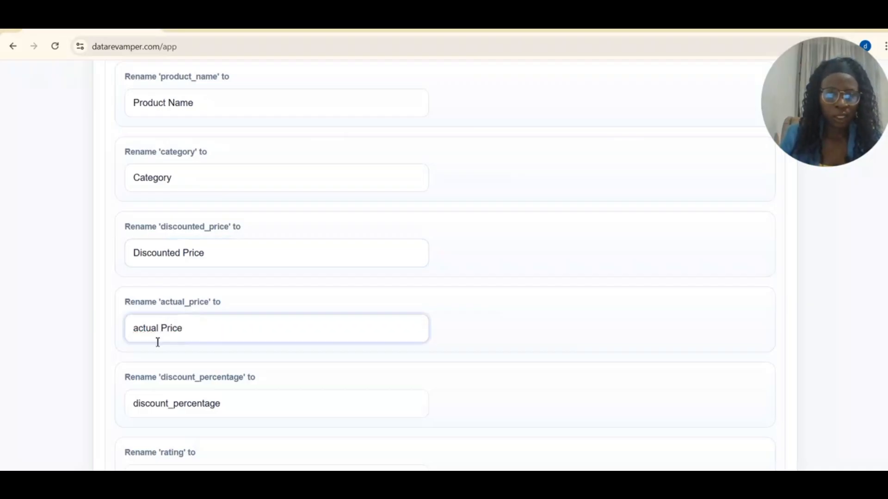
{"action": "left_click", "coordinate": [142, 325]}
{"action": "key", "text": "BackSpace"}
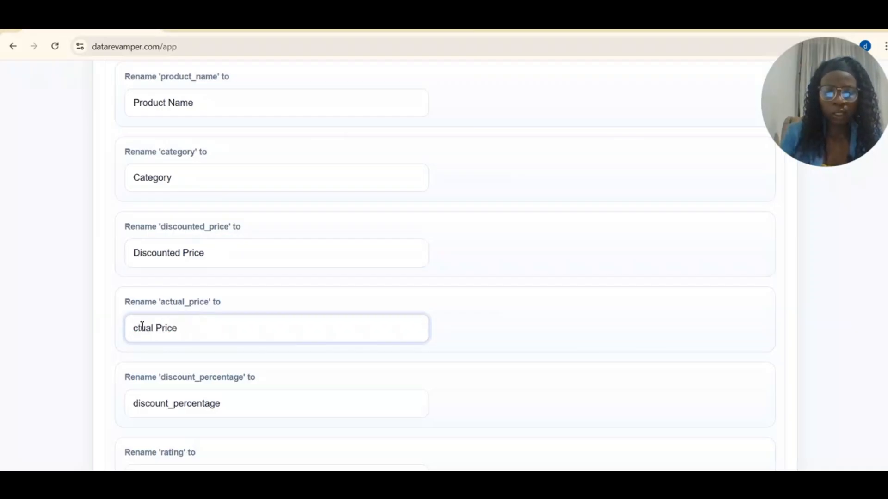
{"action": "type", "text": "P"}
{"action": "key", "text": "BackSpace"}
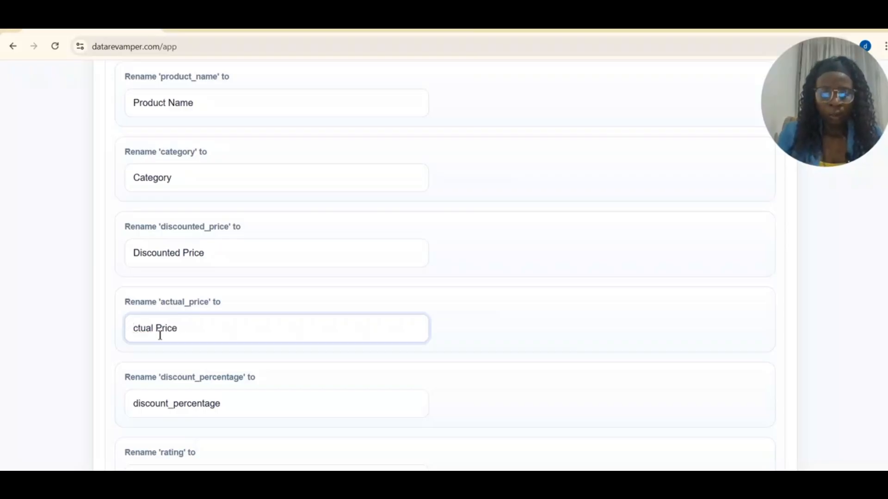
{"action": "type", "text": "A"}
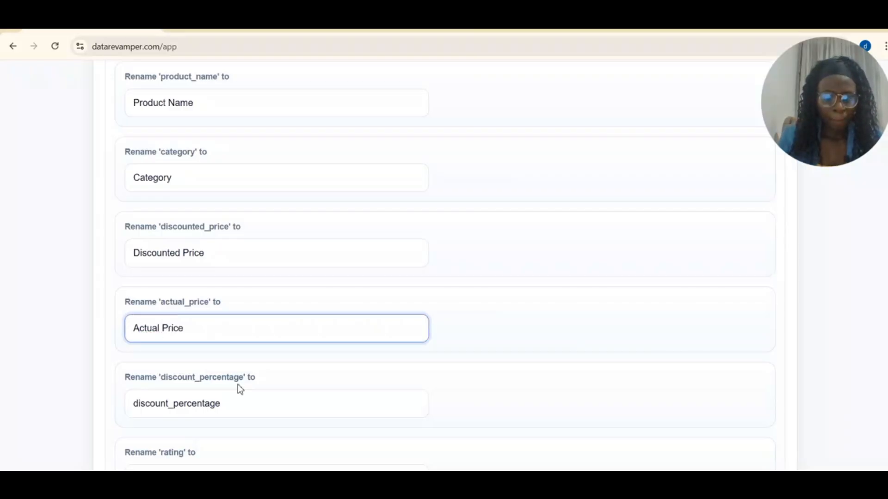
- Rename the discount_percentage column as "Discount Percentage"
{"action": "scroll", "coordinate": [240, 389], "scroll_direction": "down", "scroll_amount": 4}
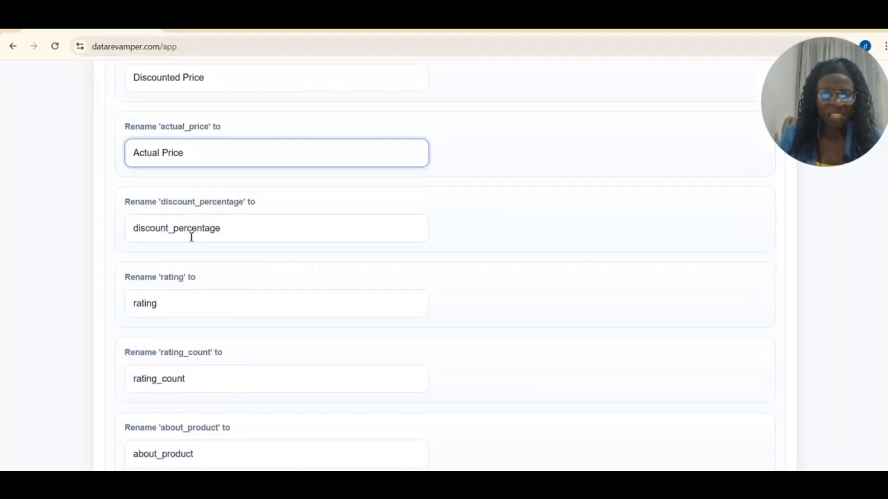
{"action": "left_click", "coordinate": [178, 228]}
{"action": "key", "text": "BackSpace"}
{"action": "key", "text": "BackSpace"}
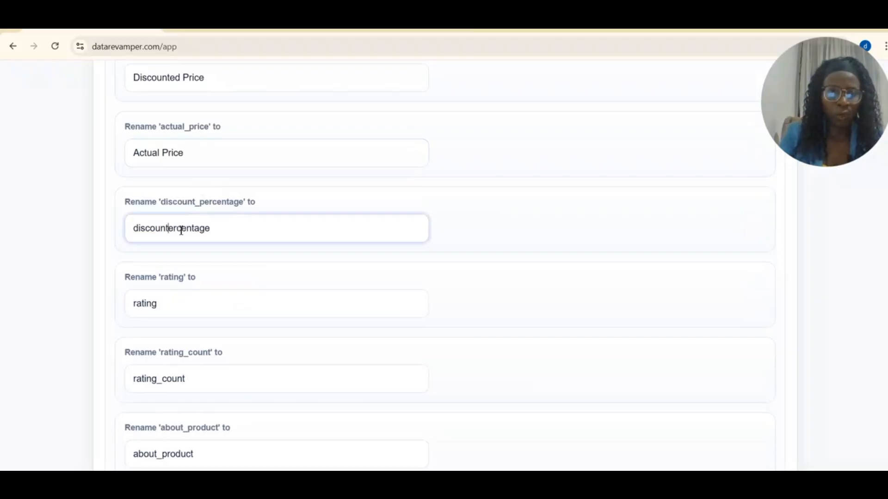
{"action": "type", "text": "P"}
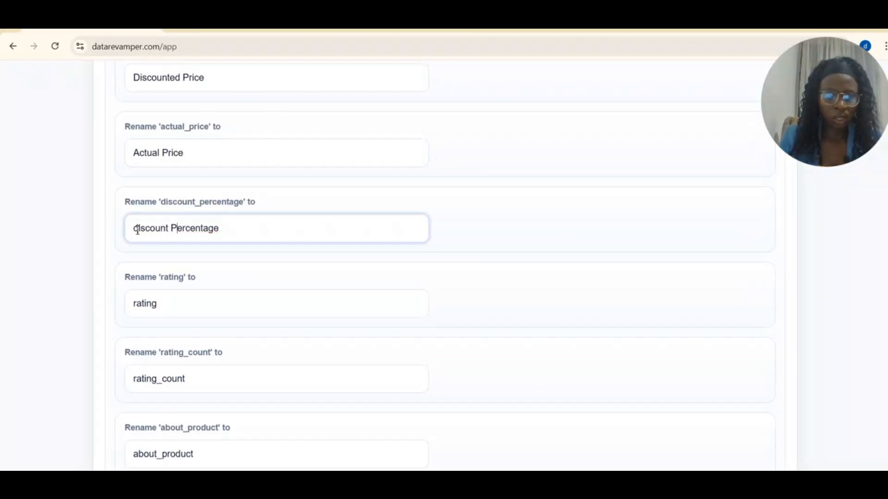
{"action": "left_click", "coordinate": [138, 228]}
{"action": "key", "text": "BackSpace"}
{"action": "type", "text": "D"}
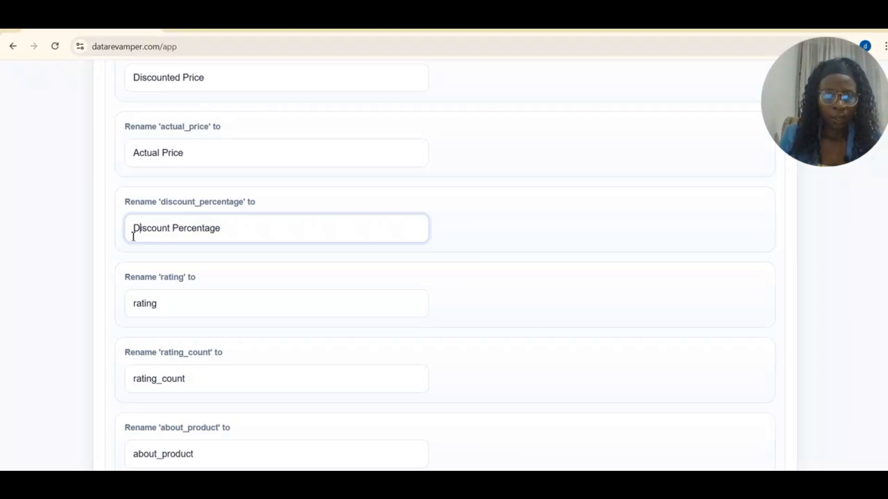
- Rename the rating column as "Rating" with a capital R
{"action": "left_click", "coordinate": [137, 303]}
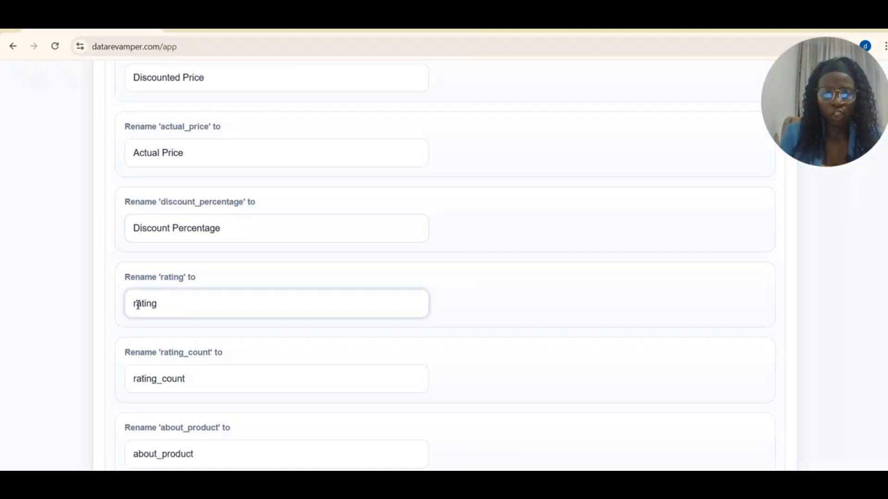
{"action": "key", "text": "BackSpace"}
{"action": "type", "text": "R"}
- Rename the rating_count column as "Rating Count"
{"action": "scroll", "coordinate": [193, 323], "scroll_direction": "down", "scroll_amount": 4}
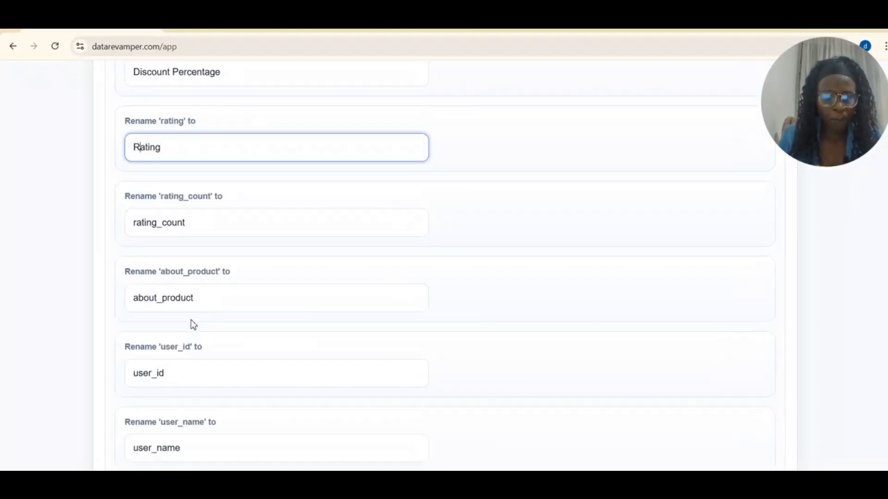
{"action": "left_click", "coordinate": [168, 207]}
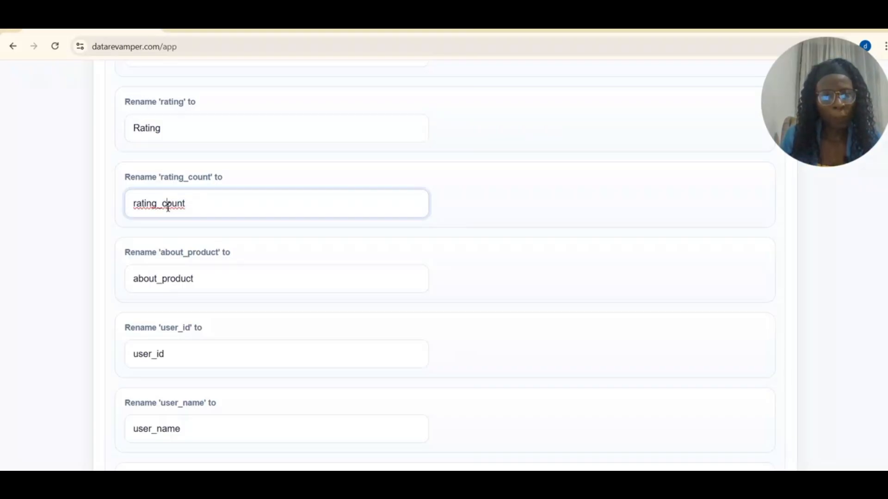
{"action": "key", "text": "BackSpace"}
{"action": "key", "text": "BackSpace"}
{"action": "type", "text": "C"}
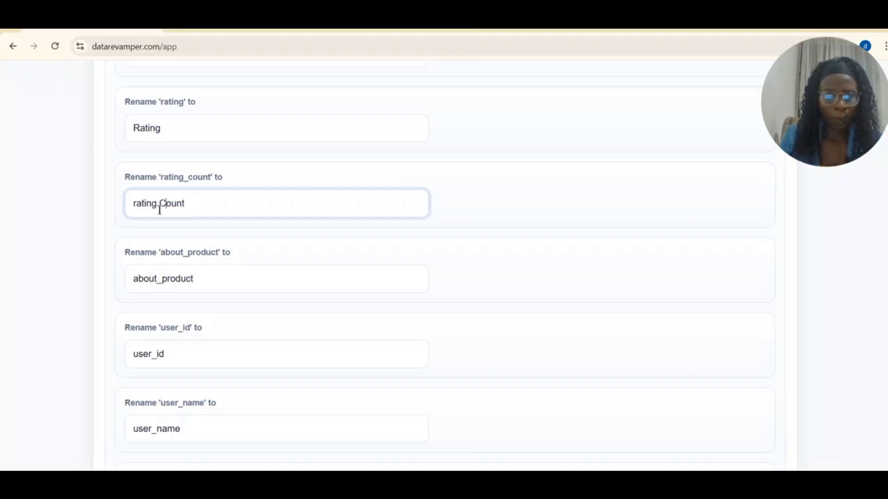
{"action": "left_click", "coordinate": [139, 207]}
{"action": "key", "text": "BackSpace"}
{"action": "type", "text": "R"}
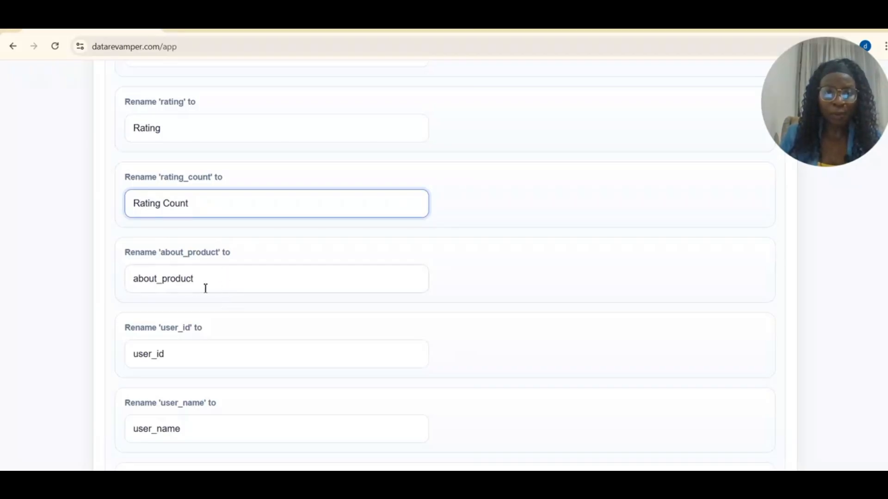
{"action": "left_click", "coordinate": [167, 278]}
{"action": "key", "text": "BackSpace"}
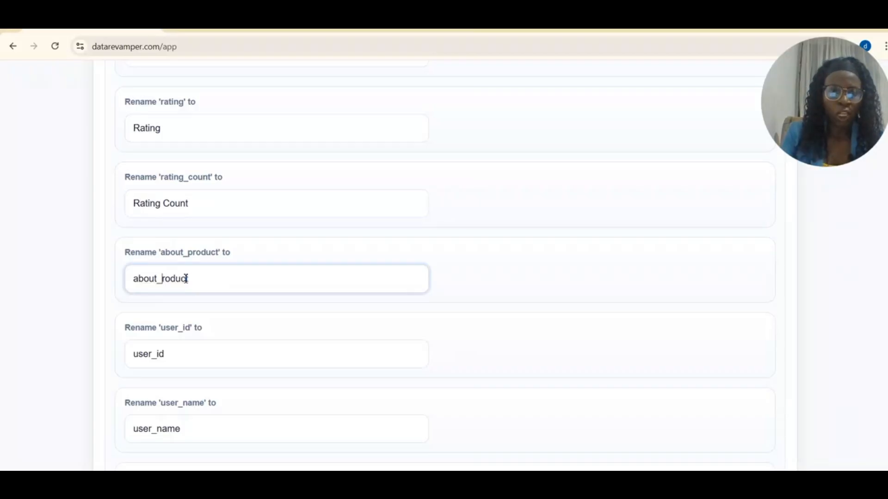
{"action": "key", "text": "BackSpace"}
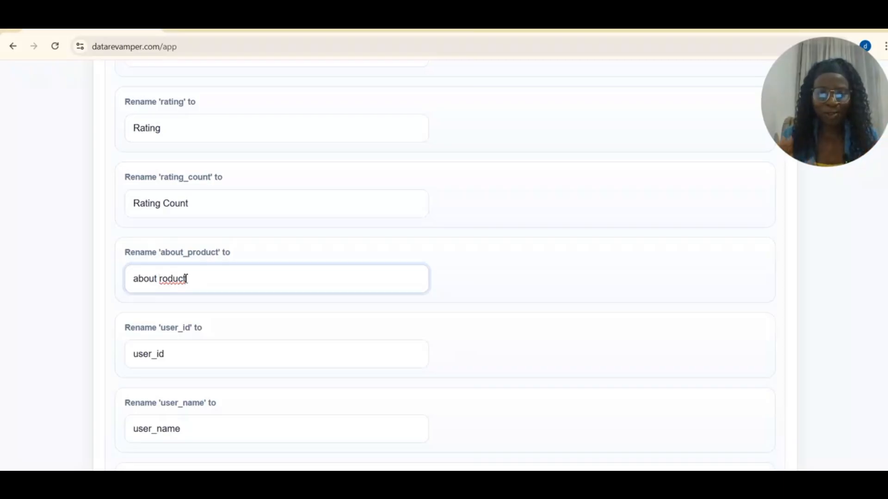
{"action": "type", "text": "P"}
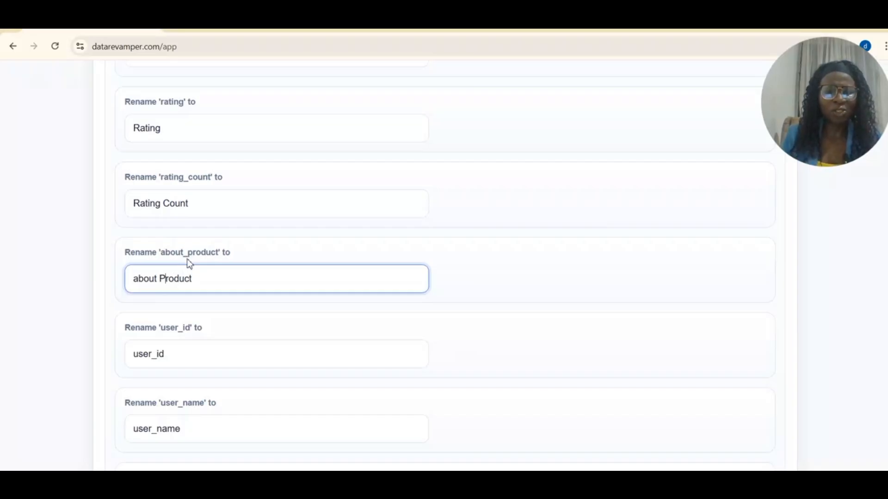
{"action": "key", "text": "BackSpace"}
{"action": "key", "text": "BackSpace"}
{"action": "type", "text": "_"}
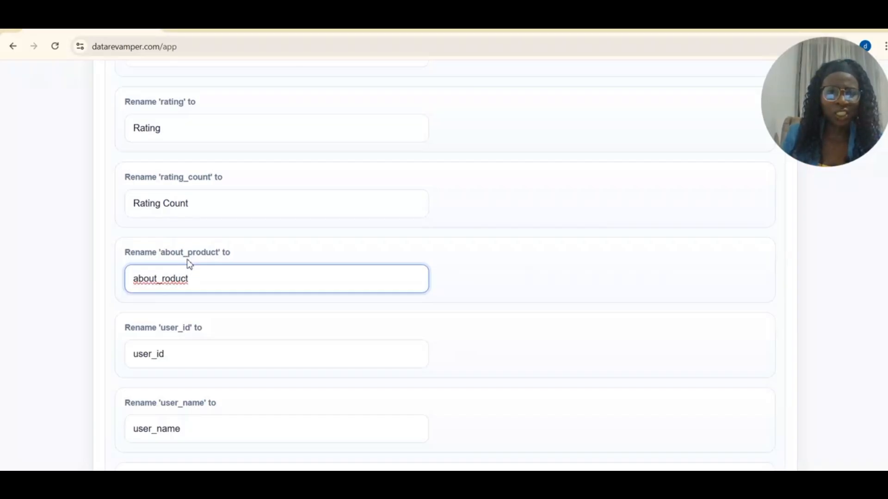
{"action": "type", "text": "p"}
{"action": "left_click", "coordinate": [191, 261]}
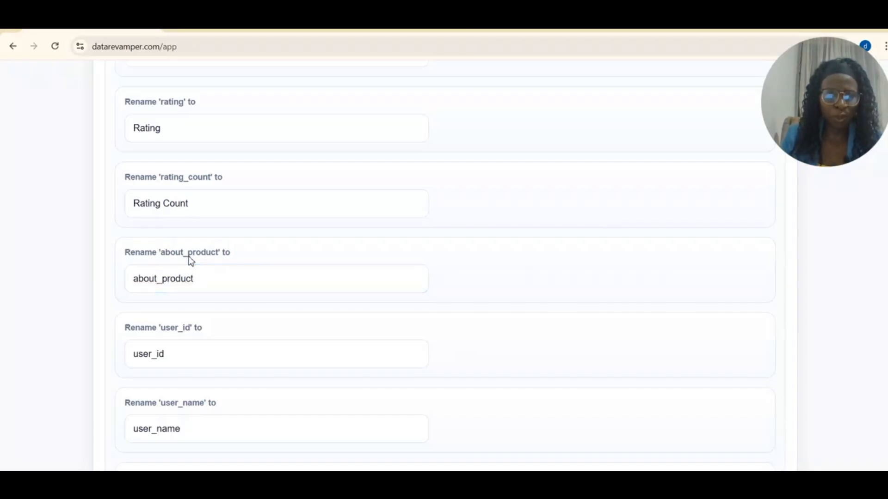
- Rename the review_content column as "Review Content"
{"action": "scroll", "coordinate": [191, 260], "scroll_direction": "down", "scroll_amount": 5}
{"action": "scroll", "coordinate": [190, 261], "scroll_direction": "down", "scroll_amount": 3}
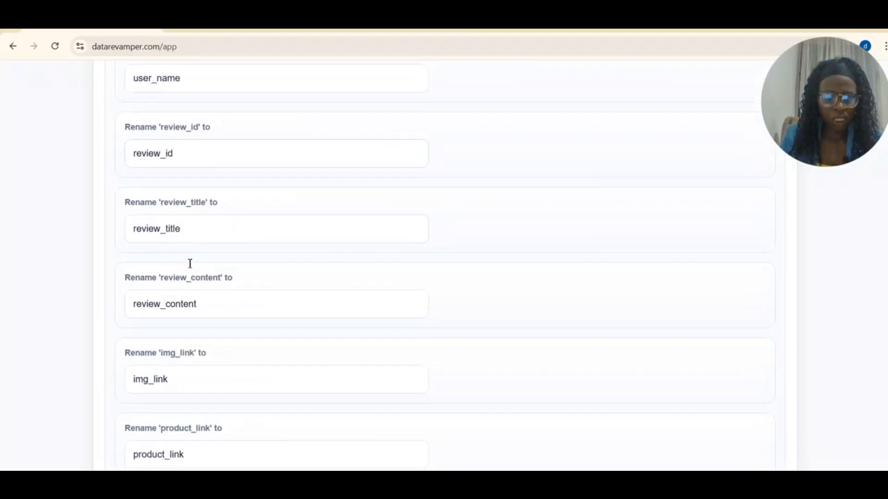
{"action": "left_click", "coordinate": [170, 306]}
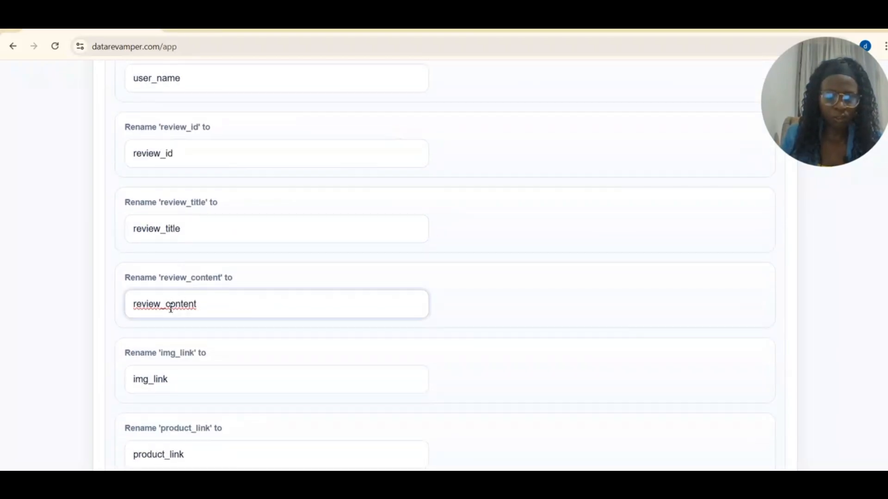
{"action": "key", "text": "BackSpace"}
{"action": "key", "text": "Delete"}
{"action": "type", "text": "C"}
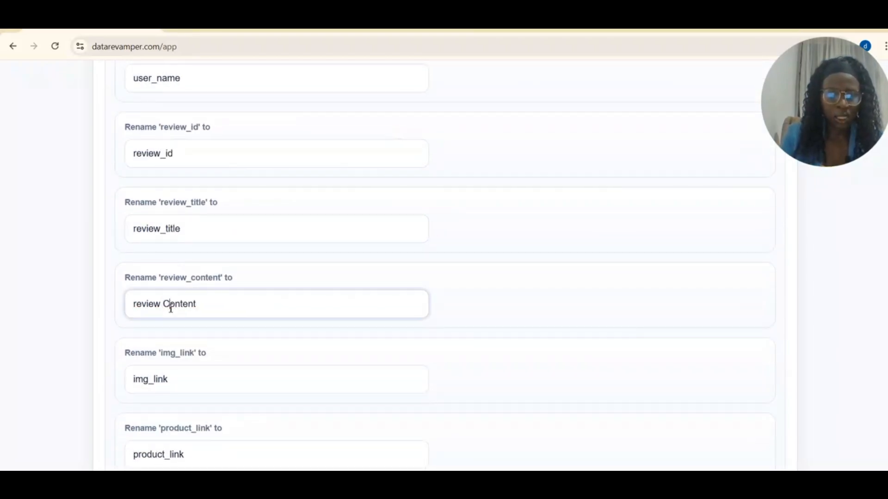
{"action": "left_click", "coordinate": [138, 304]}
{"action": "key", "text": "BackSpace"}
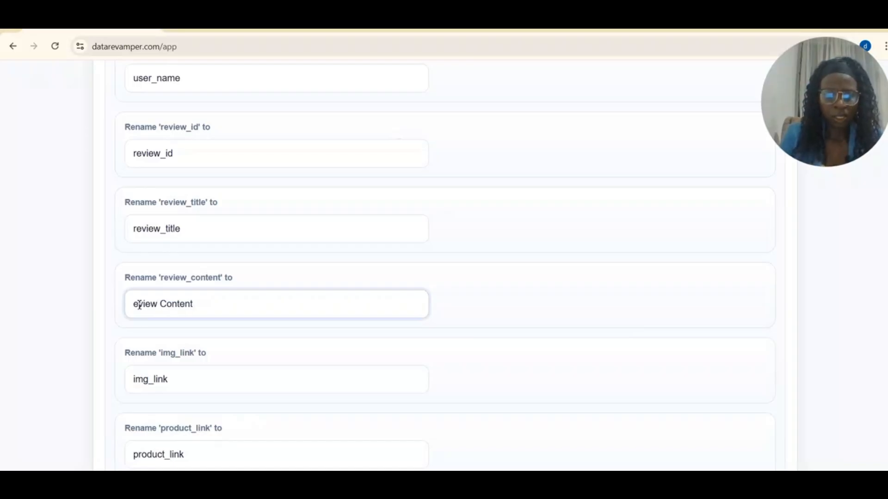
{"action": "type", "text": "R"}
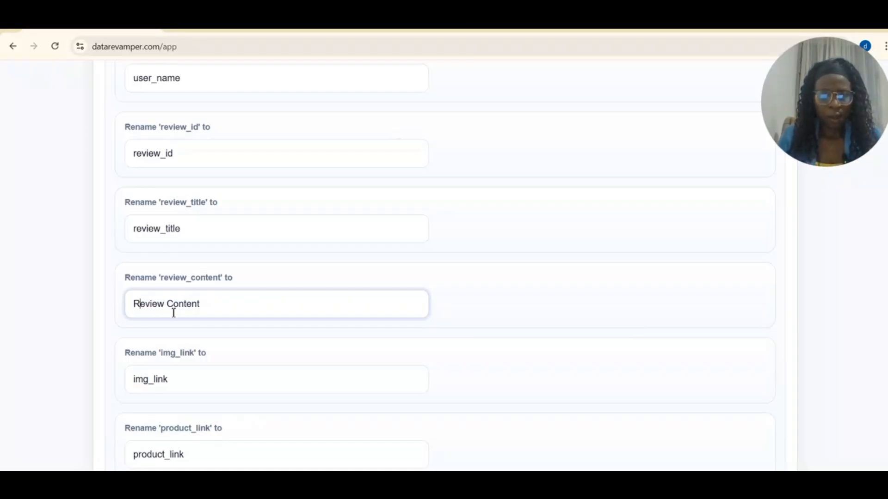
- Set Step 3 duplicate handling to Yes, with Product Id as the identifier column for duplicate removal
{"action": "scroll", "coordinate": [195, 337], "scroll_direction": "down", "scroll_amount": 5}
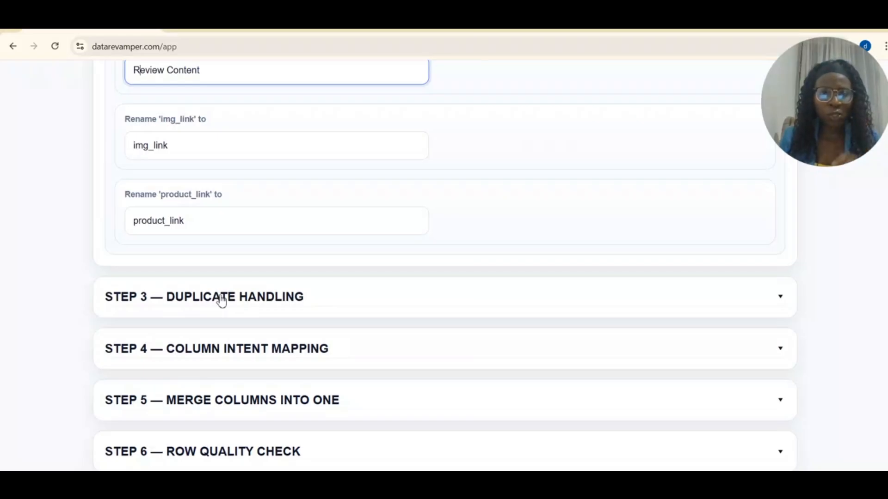
{"action": "left_click", "coordinate": [245, 301]}
{"action": "scroll", "coordinate": [249, 302], "scroll_direction": "up", "scroll_amount": 3}
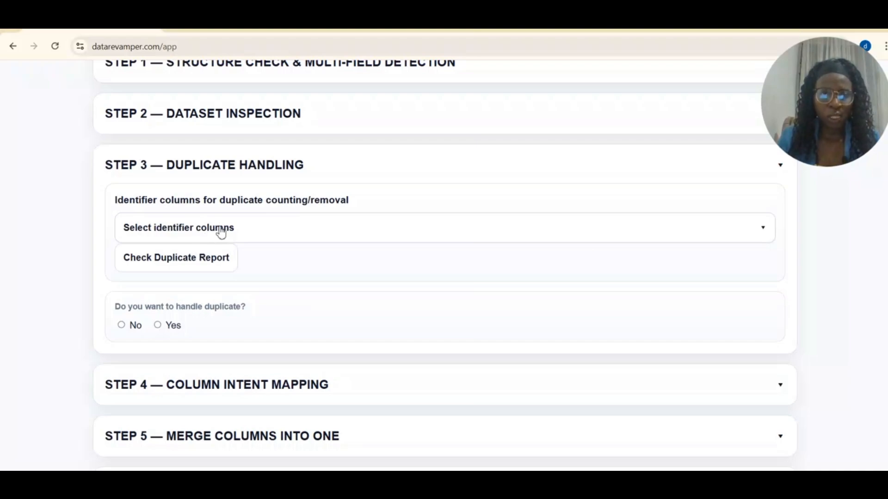
{"action": "left_click", "coordinate": [218, 231]}
{"action": "left_click", "coordinate": [181, 346]}
{"action": "left_click", "coordinate": [102, 318]}
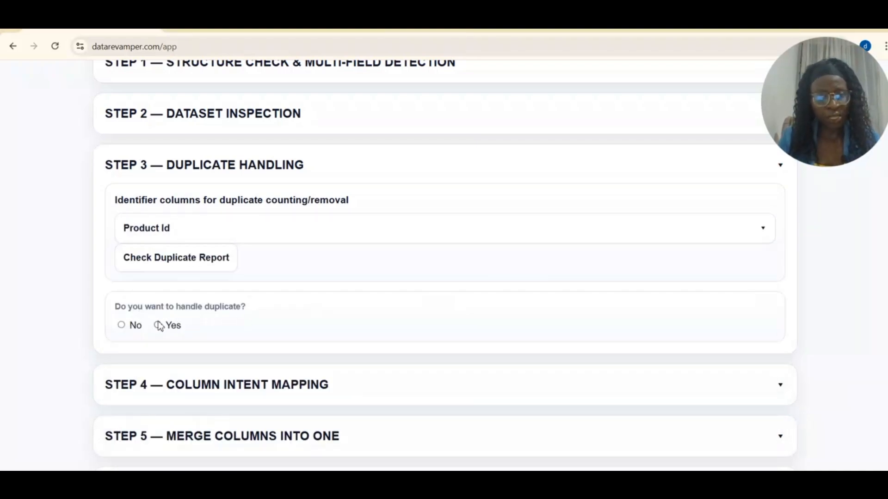
{"action": "left_click", "coordinate": [158, 325]}
{"action": "scroll", "coordinate": [190, 320], "scroll_direction": "down", "scroll_amount": 1}
{"action": "scroll", "coordinate": [190, 320], "scroll_direction": "down", "scroll_amount": 3}
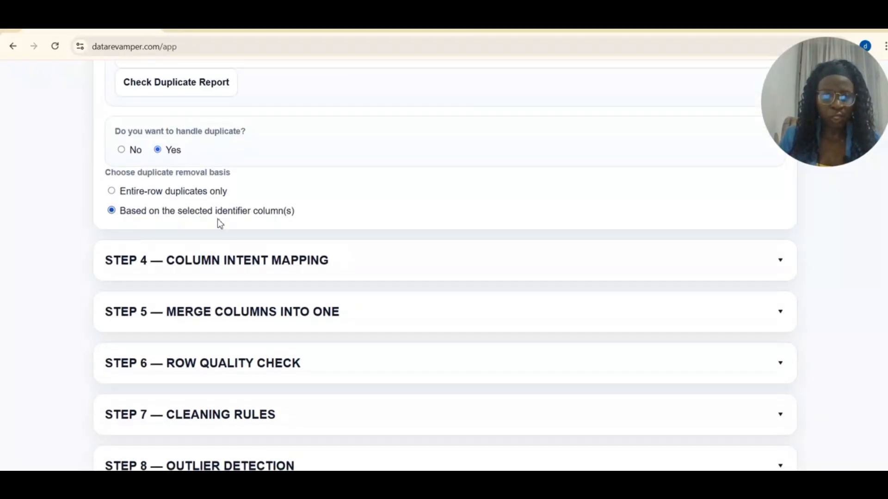
- In Step 4, mark about_product, user_id, user_name, review_id, review_title, img_link and product_link as columns to delete
{"action": "left_click", "coordinate": [241, 259]}
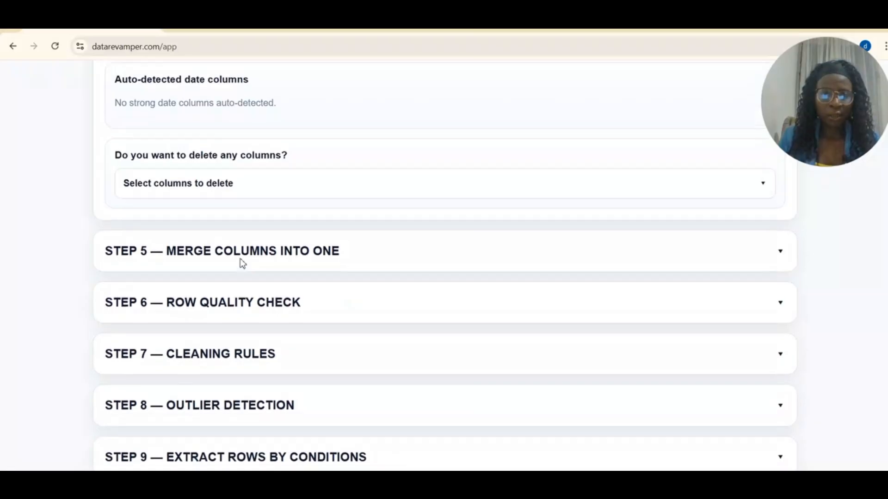
{"action": "scroll", "coordinate": [210, 260], "scroll_direction": "up", "scroll_amount": 5}
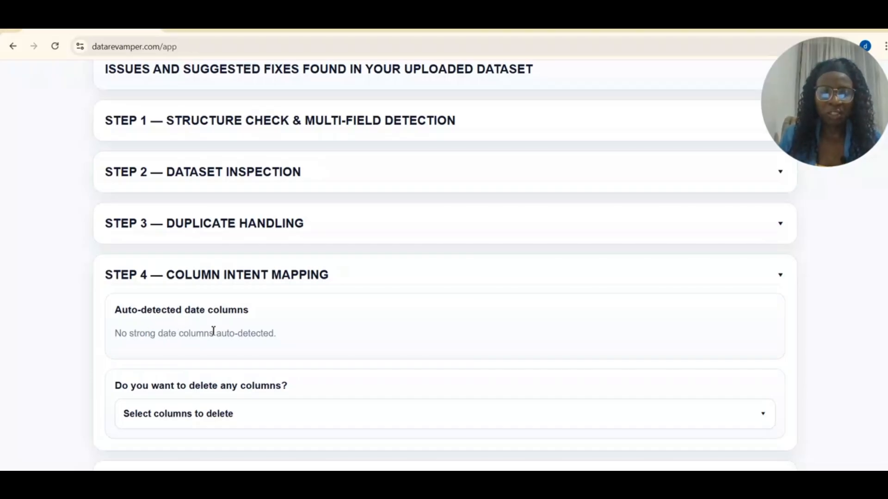
{"action": "scroll", "coordinate": [215, 333], "scroll_direction": "down", "scroll_amount": 5}
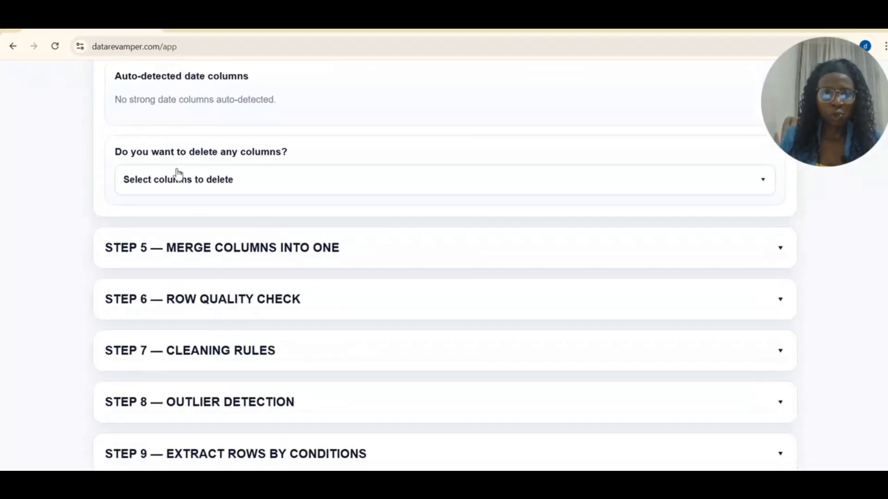
{"action": "left_click", "coordinate": [232, 182]}
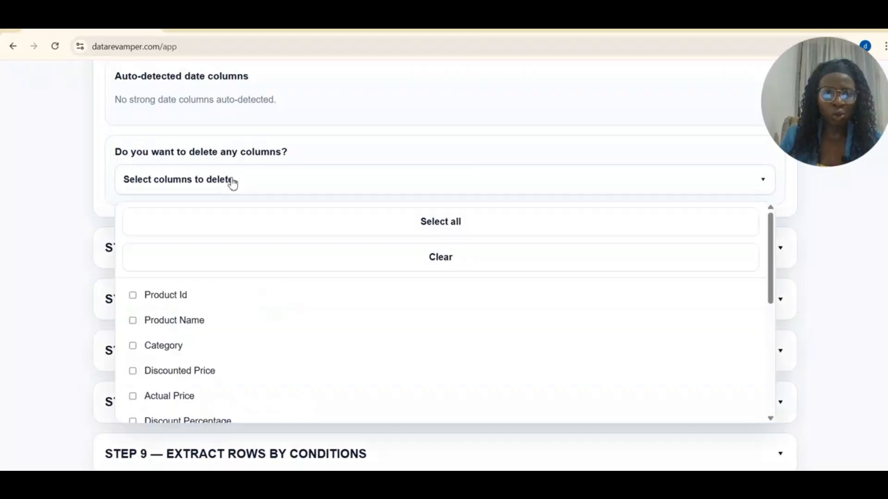
{"action": "scroll", "coordinate": [218, 351], "scroll_direction": "down", "scroll_amount": 5}
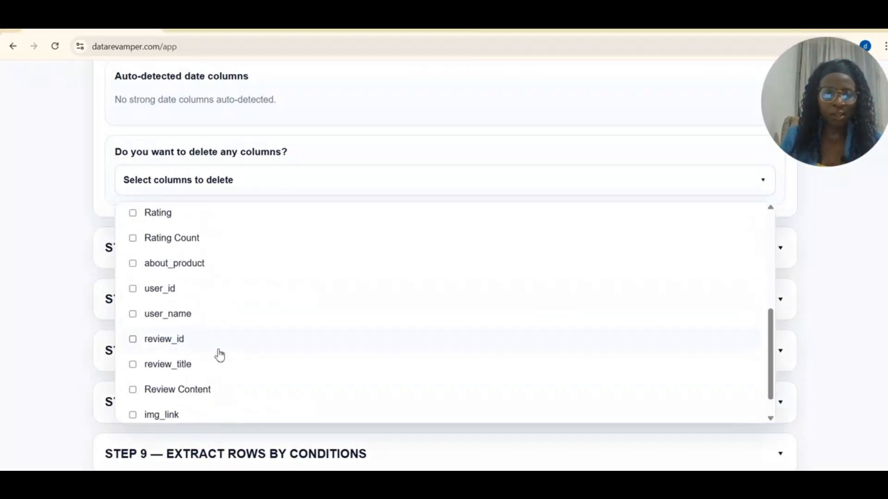
{"action": "left_click", "coordinate": [134, 265]}
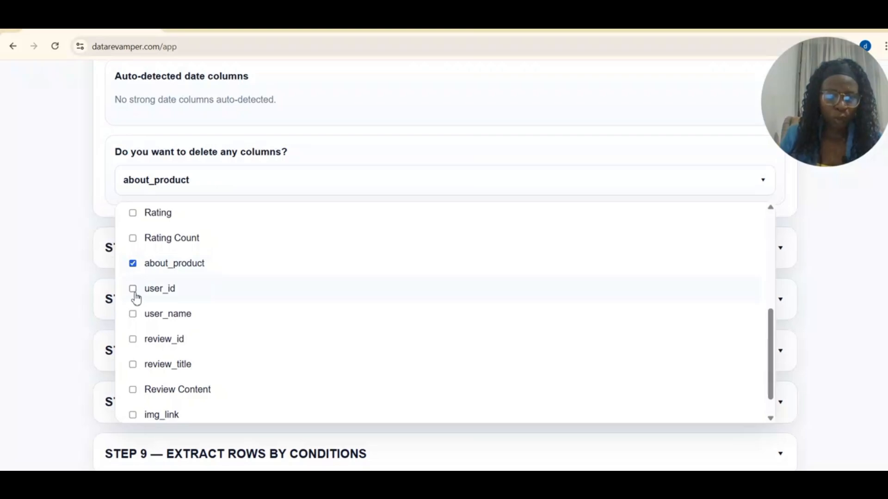
{"action": "left_click", "coordinate": [135, 292]}
{"action": "left_click", "coordinate": [134, 315]}
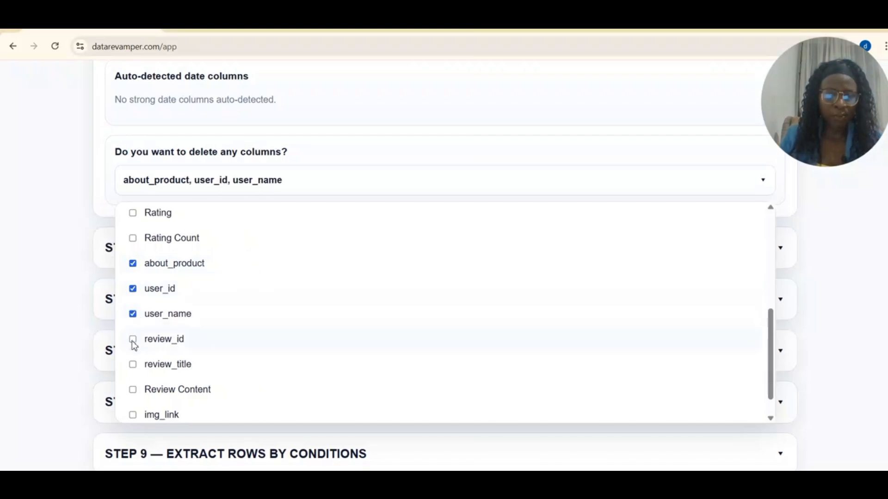
{"action": "left_click", "coordinate": [133, 342]}
{"action": "left_click", "coordinate": [133, 367]}
{"action": "scroll", "coordinate": [135, 374], "scroll_direction": "down", "scroll_amount": 1}
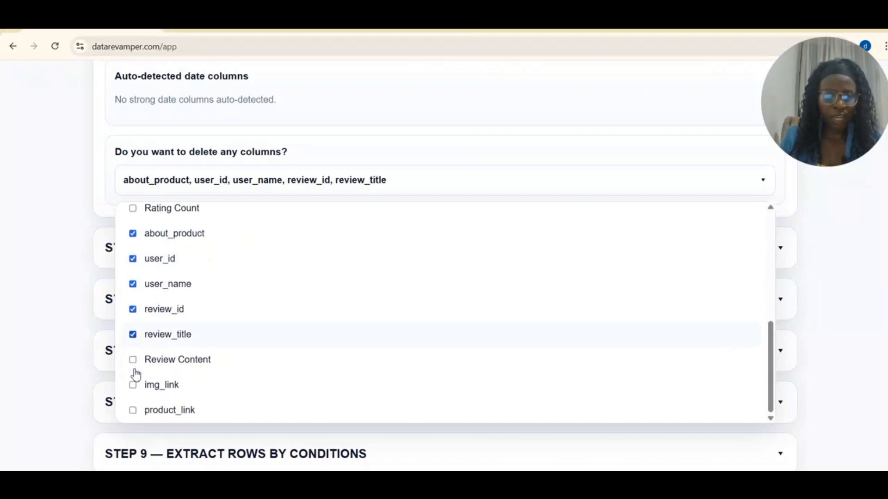
{"action": "left_click", "coordinate": [134, 385]}
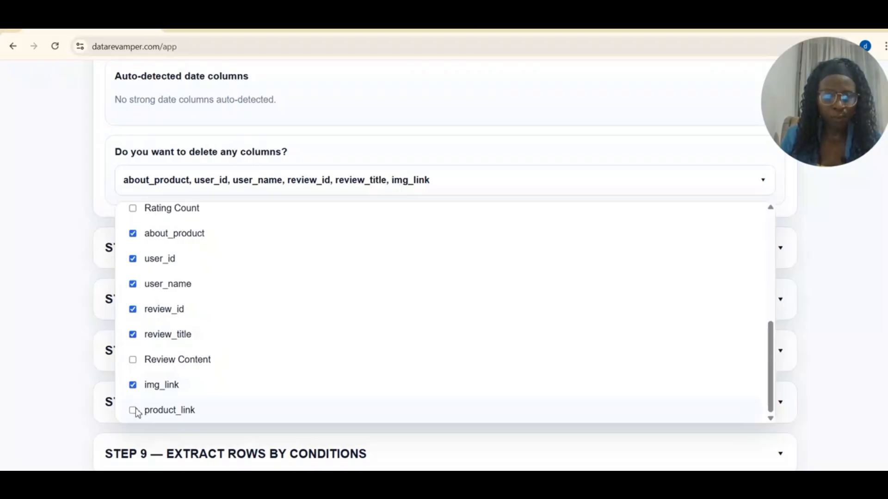
{"action": "left_click", "coordinate": [134, 410]}
{"action": "scroll", "coordinate": [175, 366], "scroll_direction": "up", "scroll_amount": 3}
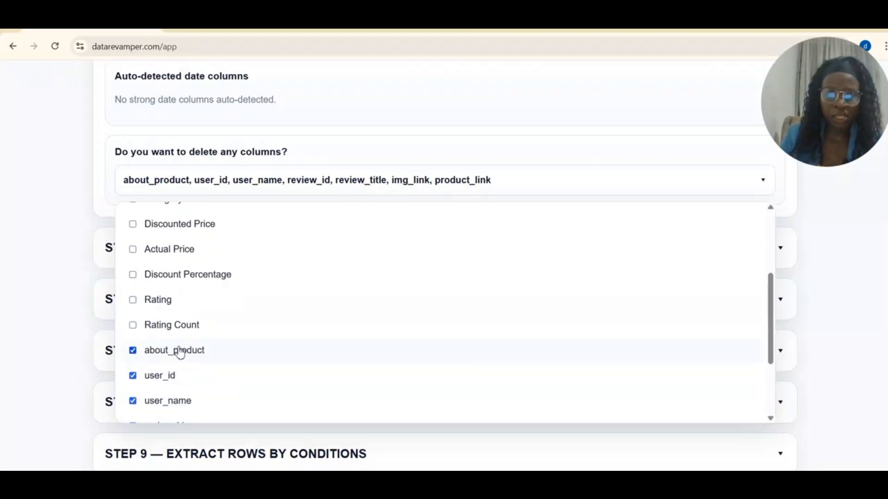
{"action": "left_click", "coordinate": [57, 230]}
- Set the Step 5 option for merging columns into one to No, then collapse that section
{"action": "left_click", "coordinate": [199, 252]}
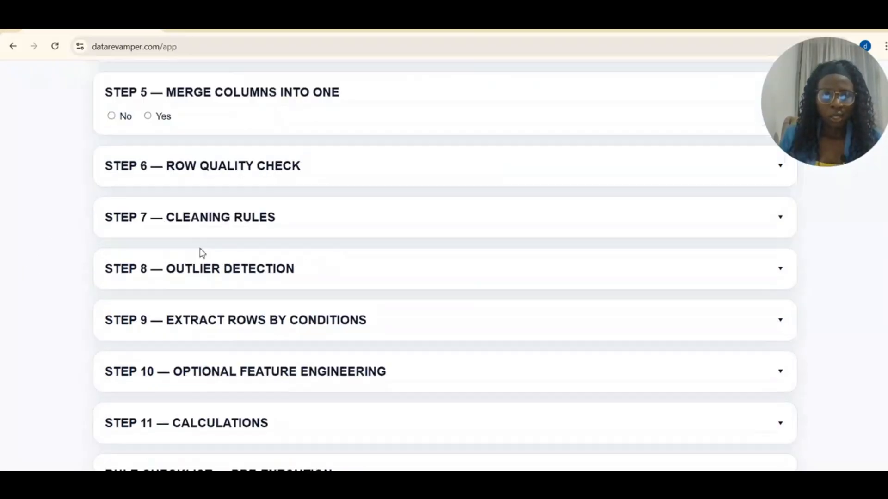
{"action": "scroll", "coordinate": [206, 250], "scroll_direction": "up", "scroll_amount": 3}
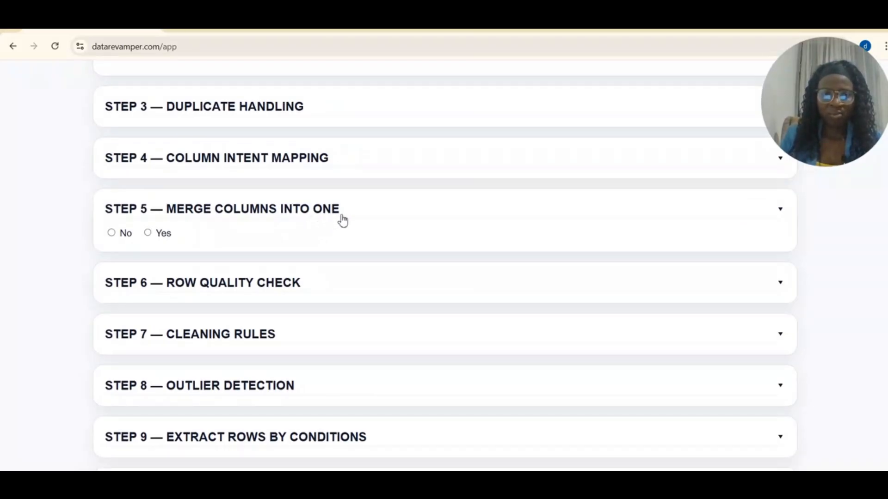
{"action": "left_click", "coordinate": [163, 233]}
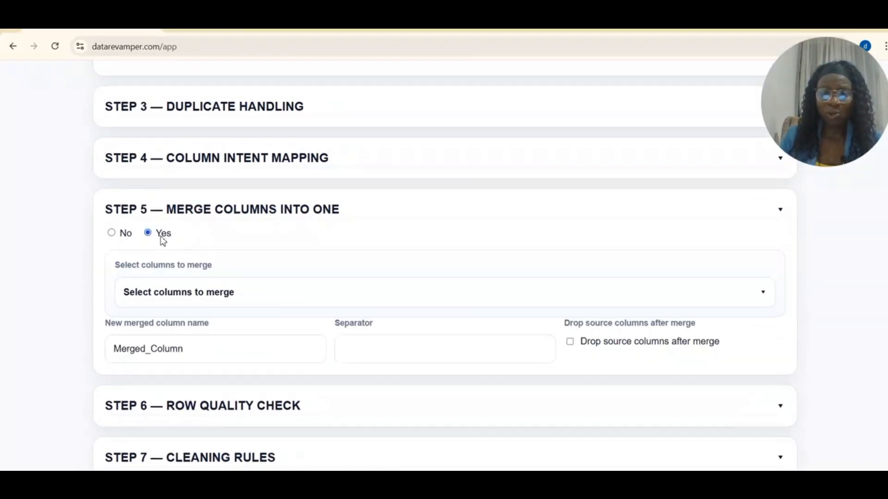
{"action": "left_click", "coordinate": [116, 235]}
{"action": "left_click", "coordinate": [190, 218]}
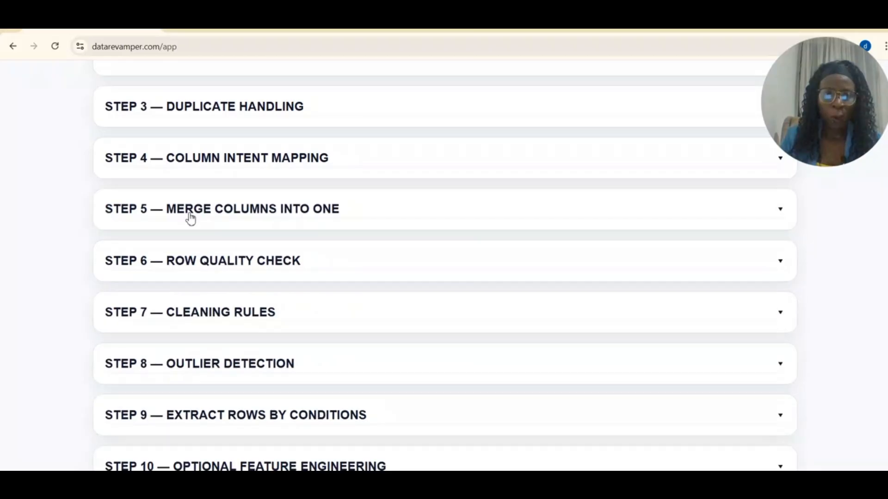
- Examine the row deletion options in the Step 6 row quality check
{"action": "left_click", "coordinate": [209, 260]}
{"action": "scroll", "coordinate": [208, 280], "scroll_direction": "down", "scroll_amount": 4}
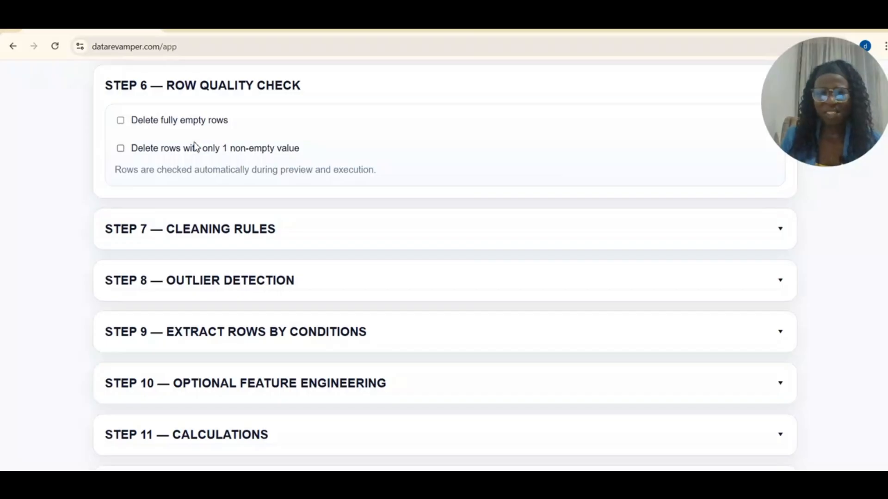
{"action": "left_click", "coordinate": [190, 88]}
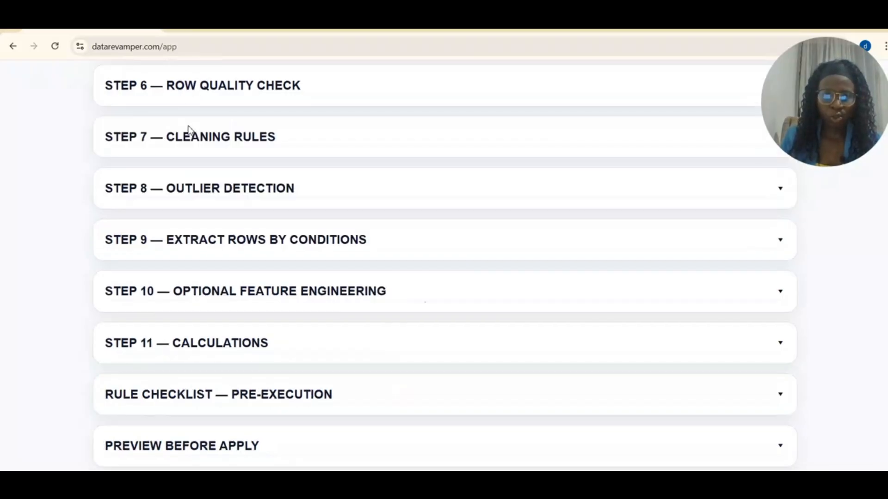
- Enable whitespace trimming for the Product Id column in the Step 7 cleaning rules
{"action": "left_click", "coordinate": [195, 141]}
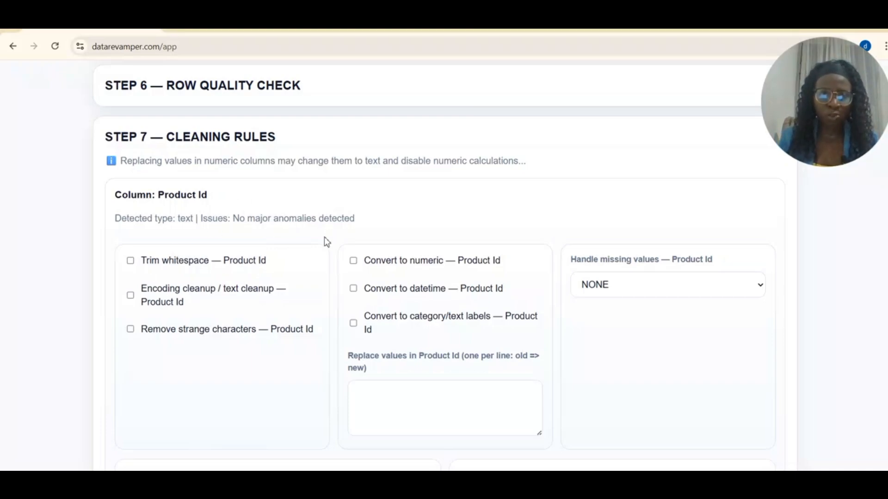
{"action": "left_click", "coordinate": [169, 268]}
{"action": "scroll", "coordinate": [183, 272], "scroll_direction": "down", "scroll_amount": 4}
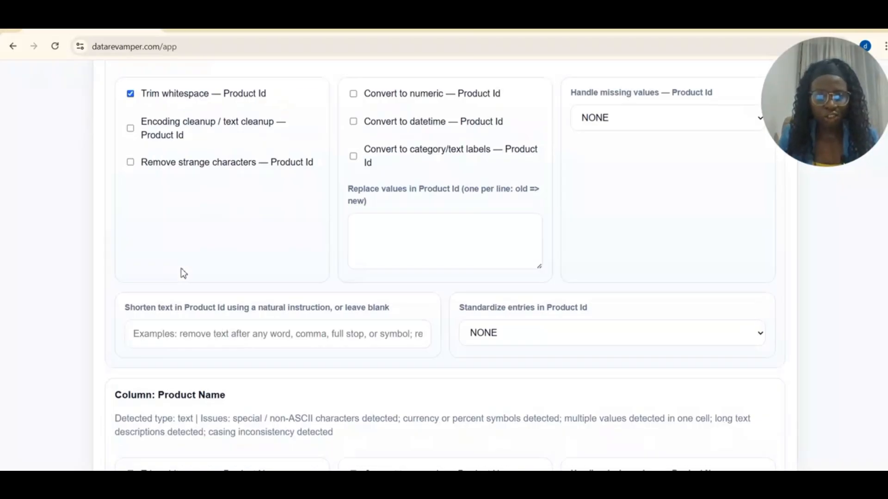
- Enable whitespace trimming, encoding/text cleanup and removal of strange characters for the Product Name column
{"action": "scroll", "coordinate": [183, 273], "scroll_direction": "down", "scroll_amount": 7}
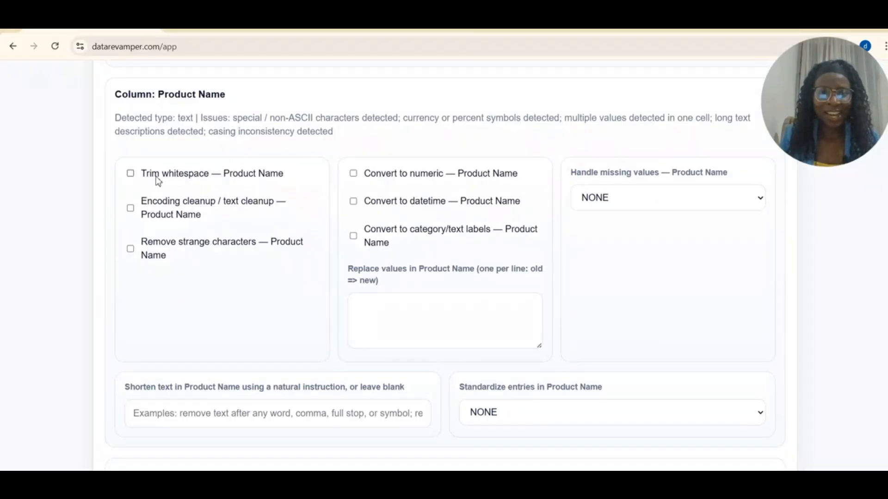
{"action": "left_click", "coordinate": [134, 176]}
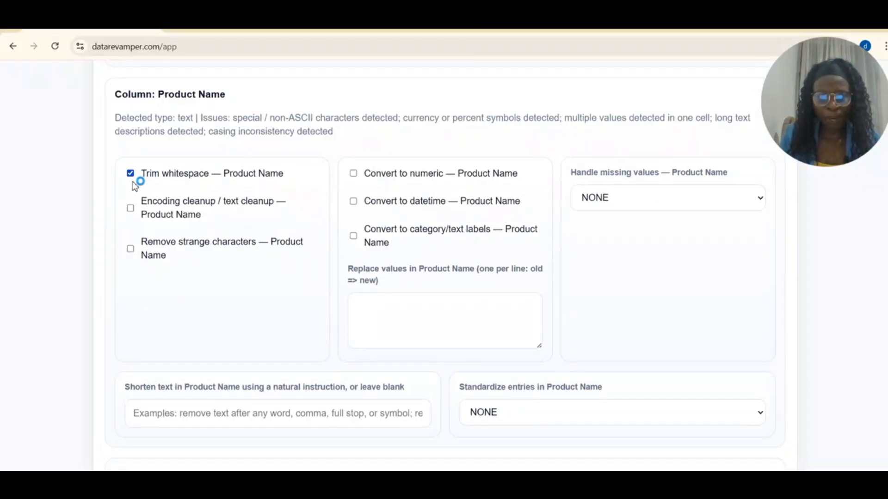
{"action": "left_click", "coordinate": [131, 208]}
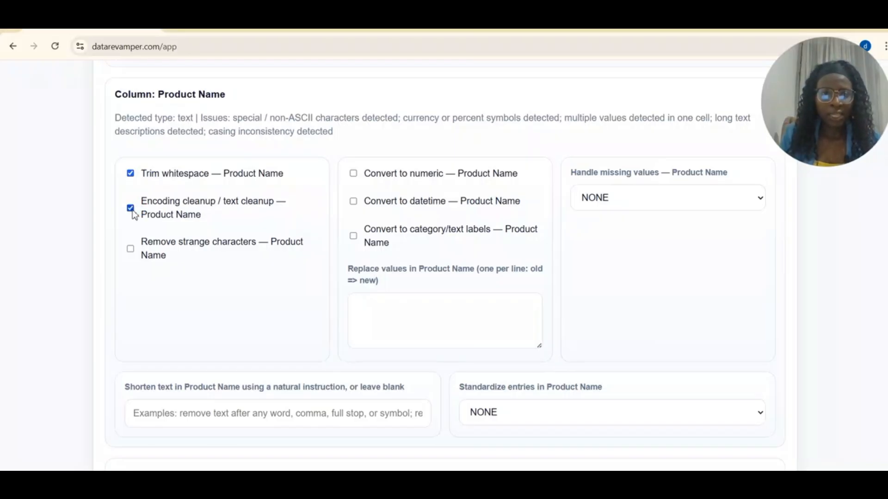
{"action": "left_click", "coordinate": [146, 256]}
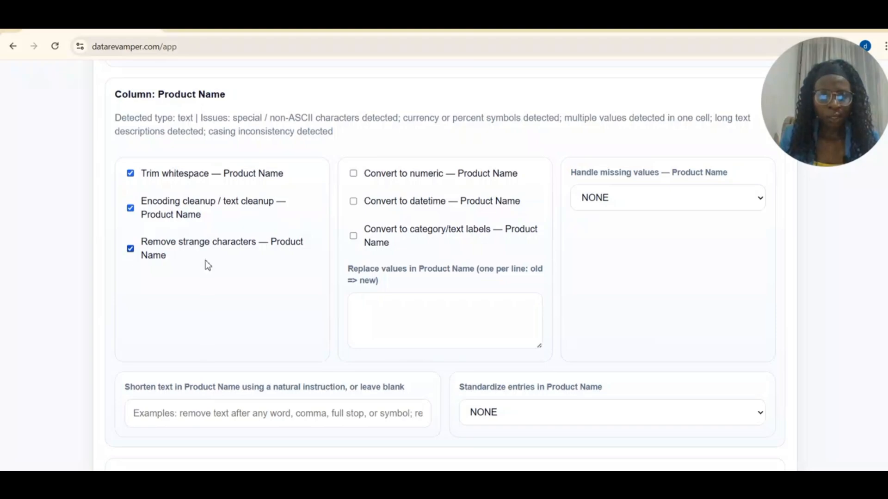
- Enter the Product Name shortening instruction "remove text after compatible or support, retain colors in brackets if any is found, end with full stop"
{"action": "scroll", "coordinate": [208, 265], "scroll_direction": "down", "scroll_amount": 4}
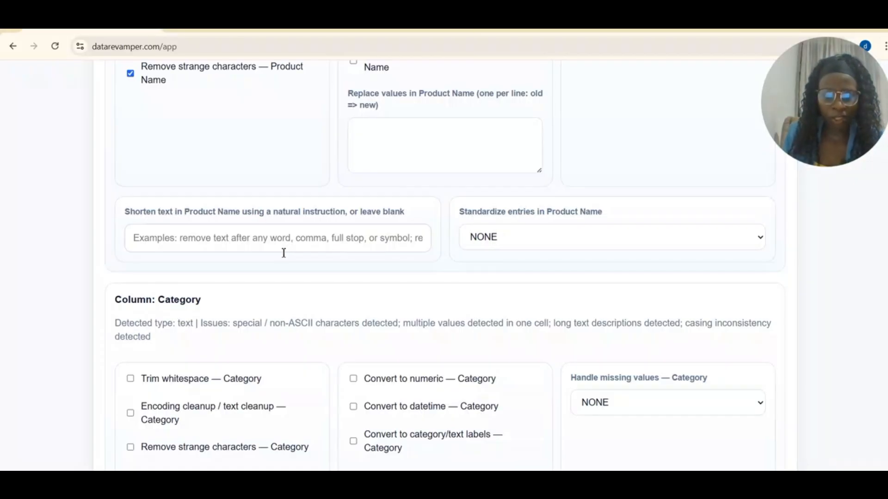
{"action": "left_click", "coordinate": [169, 238]}
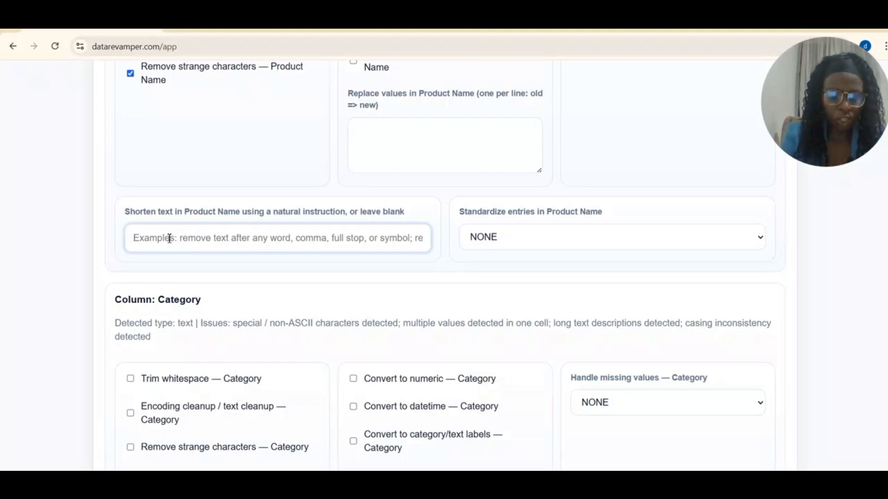
{"action": "type", "text": "RE"}
{"action": "key", "text": "BackSpace"}
{"action": "key", "text": "BackSpace"}
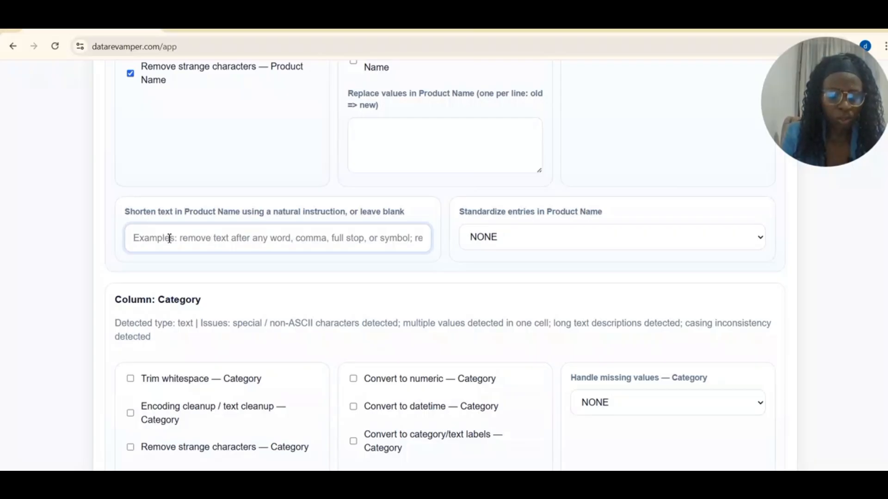
{"action": "type", "text": "rem"}
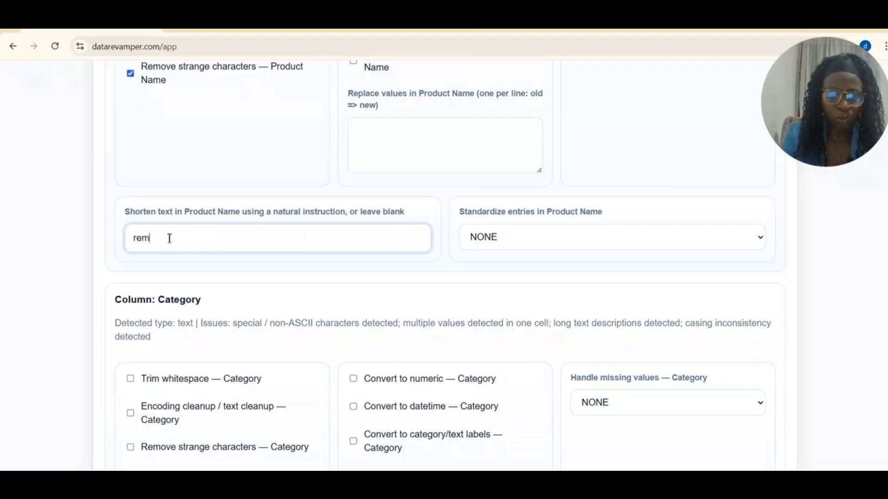
{"action": "type", "text": "ove tex"}
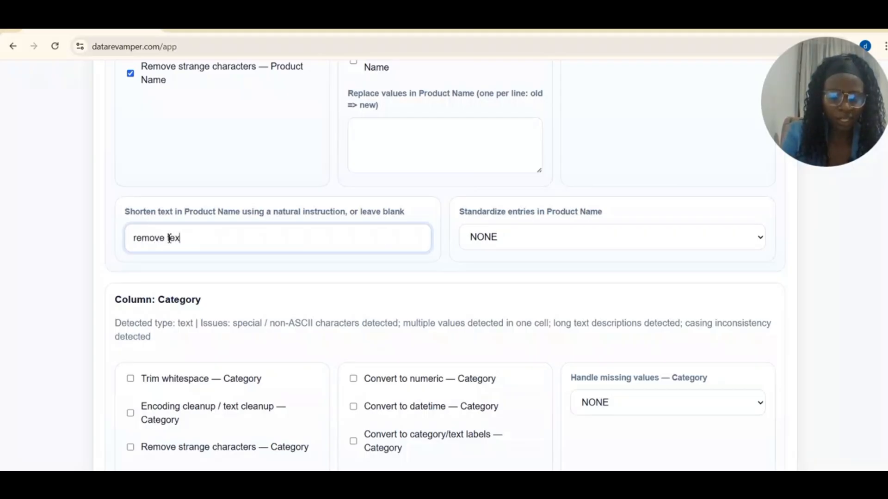
{"action": "type", "text": "t after"}
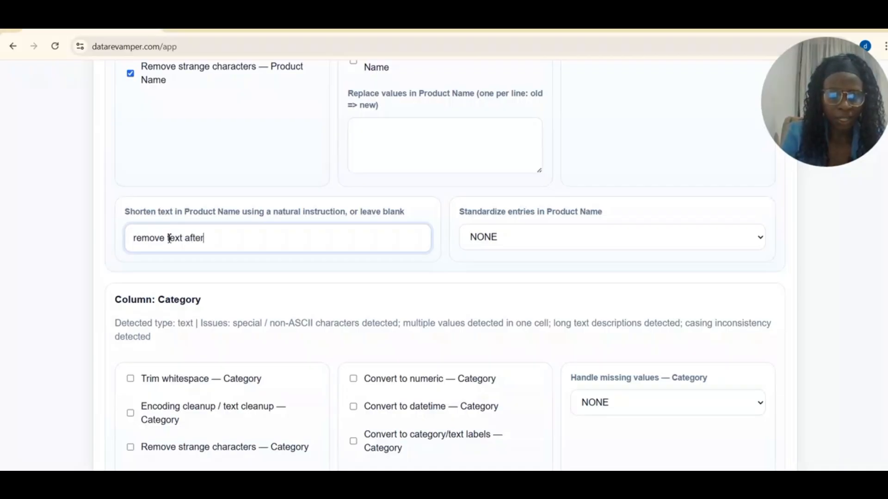
{"action": "type", "text": " co"}
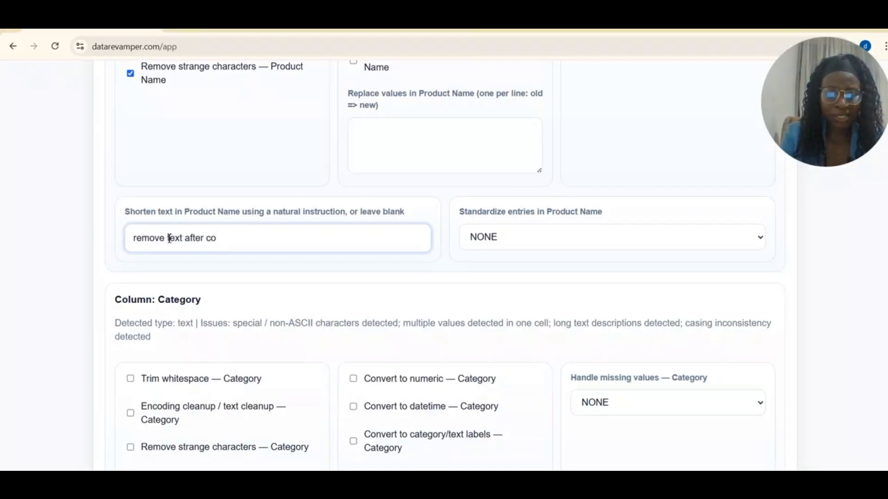
{"action": "type", "text": "m"}
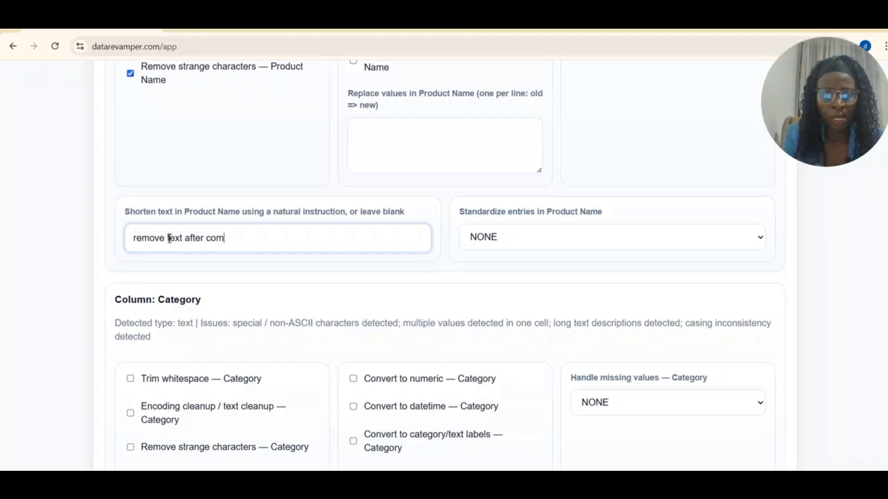
{"action": "type", "text": "p"}
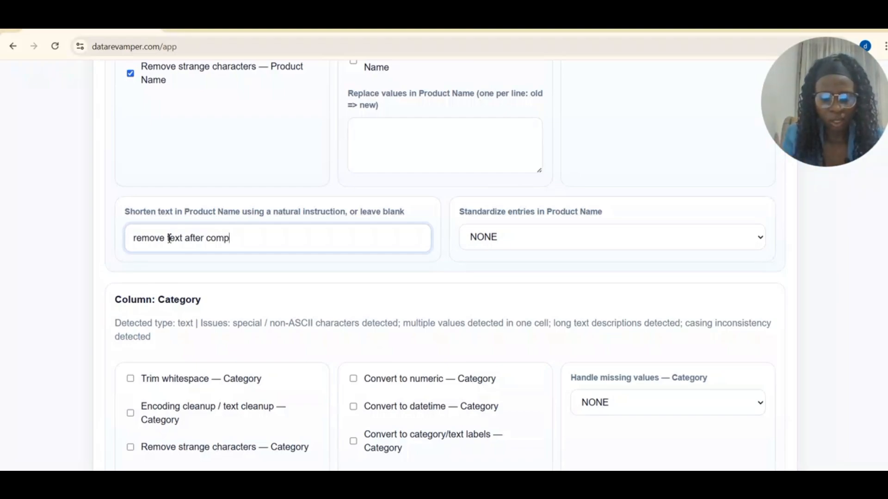
{"action": "type", "text": "actibl"}
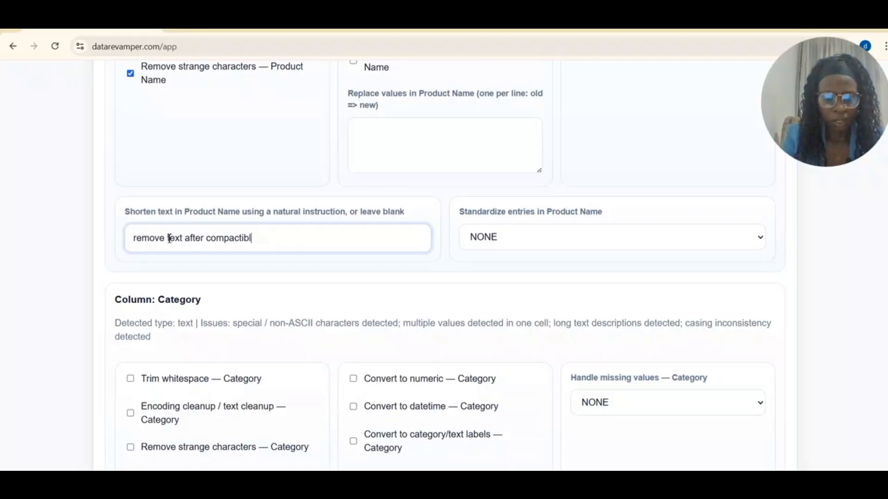
{"action": "type", "text": "e or"}
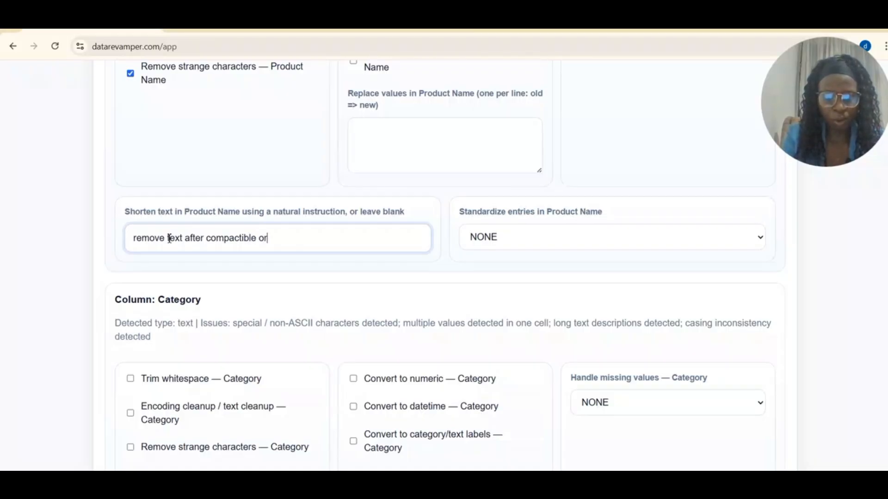
{"action": "key", "text": "BackSpace"}
{"action": "key", "text": "BackSpace"}
{"action": "key", "text": "BackSpace"}
{"action": "key", "text": "BackSpace"}
{"action": "key", "text": "BackSpace"}
{"action": "key", "text": "BackSpace"}
{"action": "key", "text": "BackSpace"}
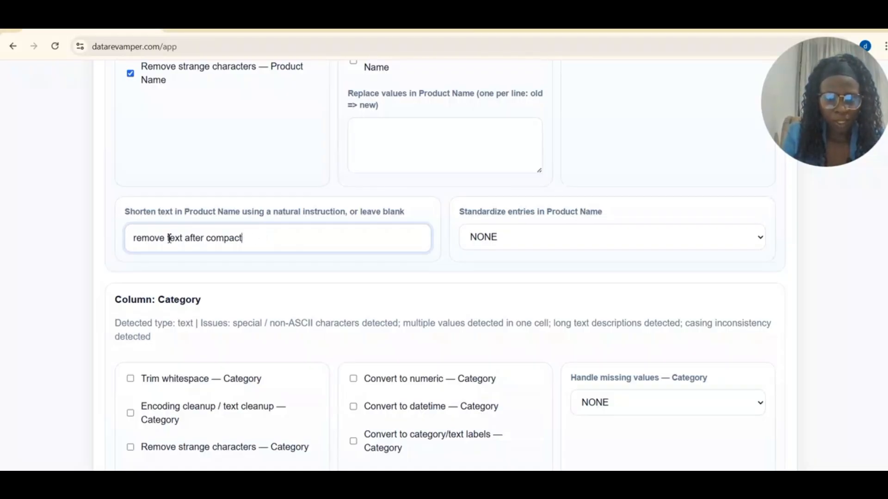
{"action": "type", "text": "tib"}
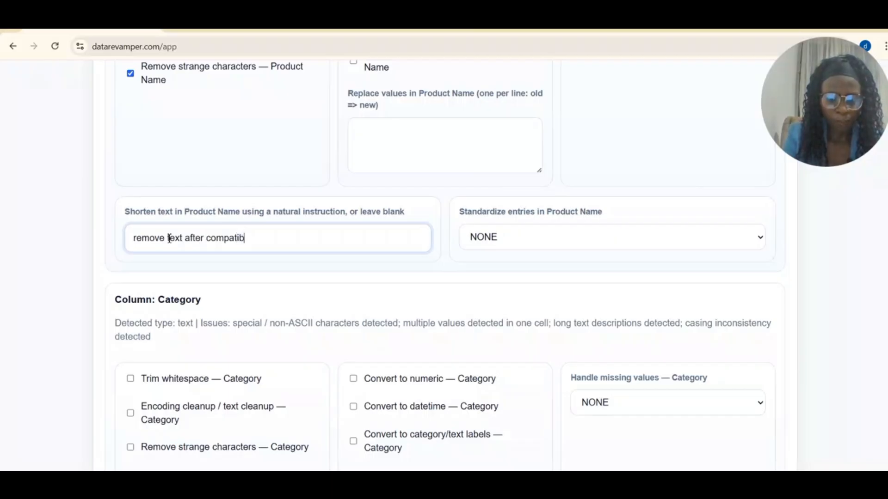
{"action": "type", "text": "le o"}
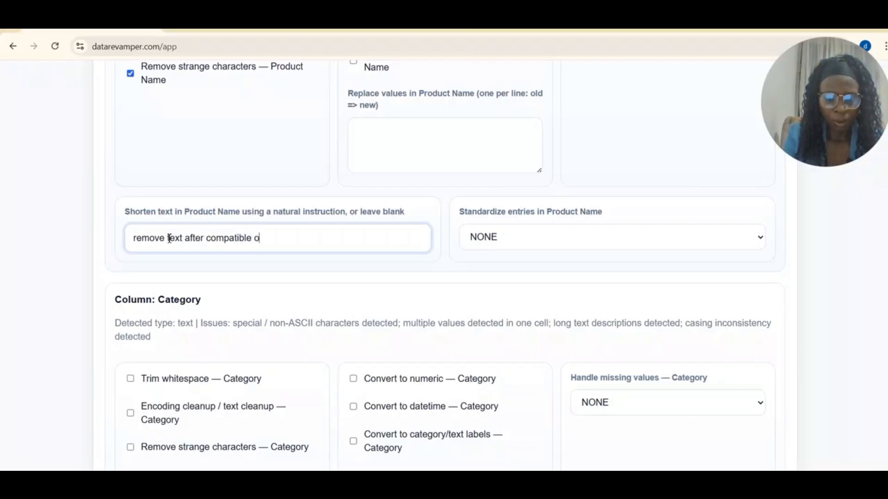
{"action": "type", "text": "r suport"}
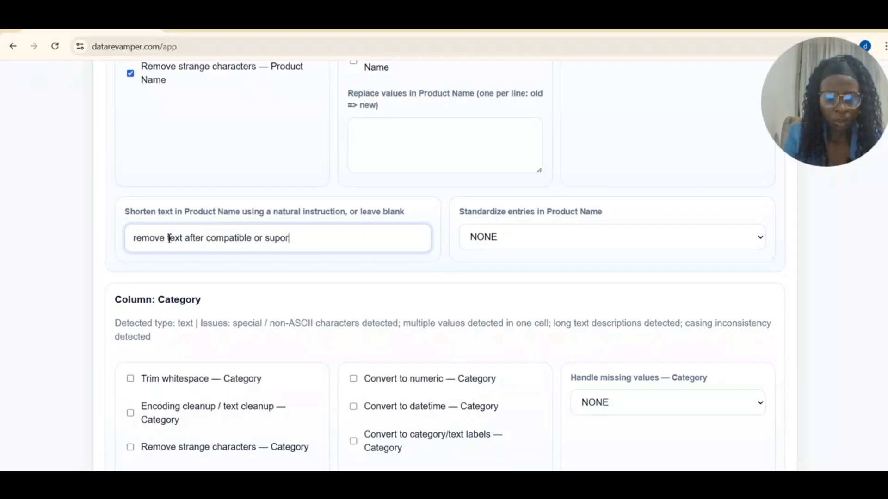
{"action": "key", "text": "BackSpace"}
{"action": "key", "text": "BackSpace"}
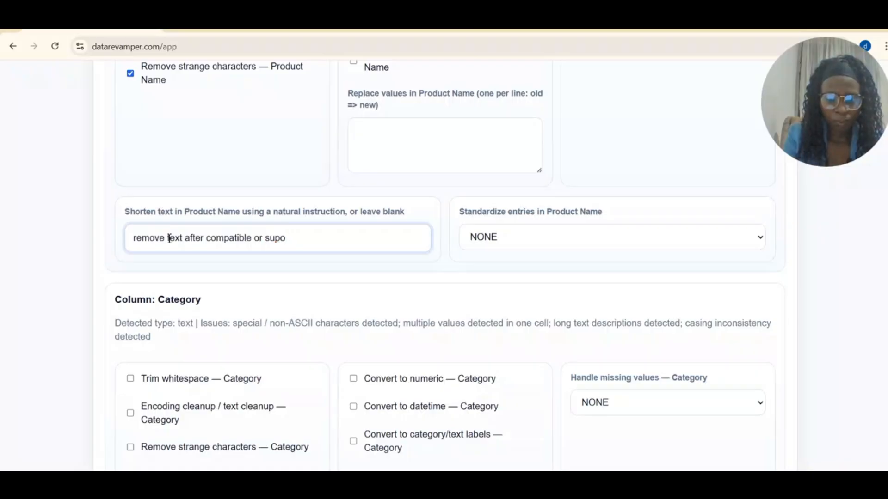
{"action": "type", "text": "port, re"}
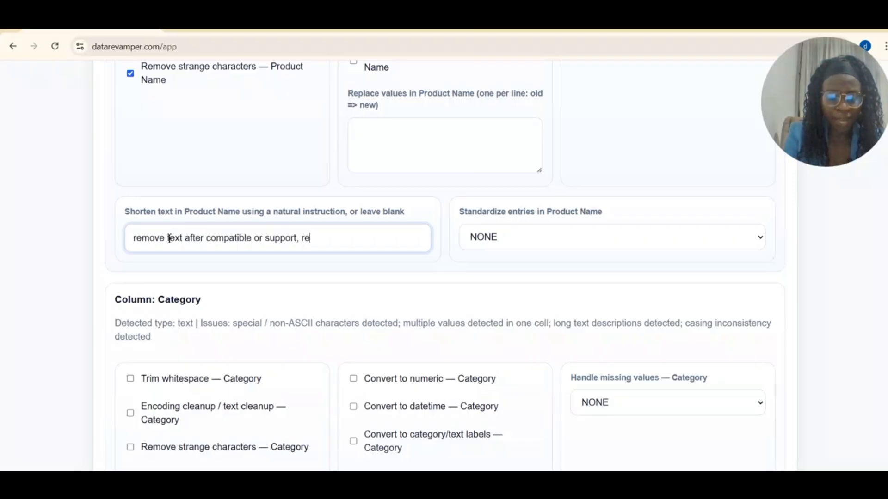
{"action": "type", "text": "tain"}
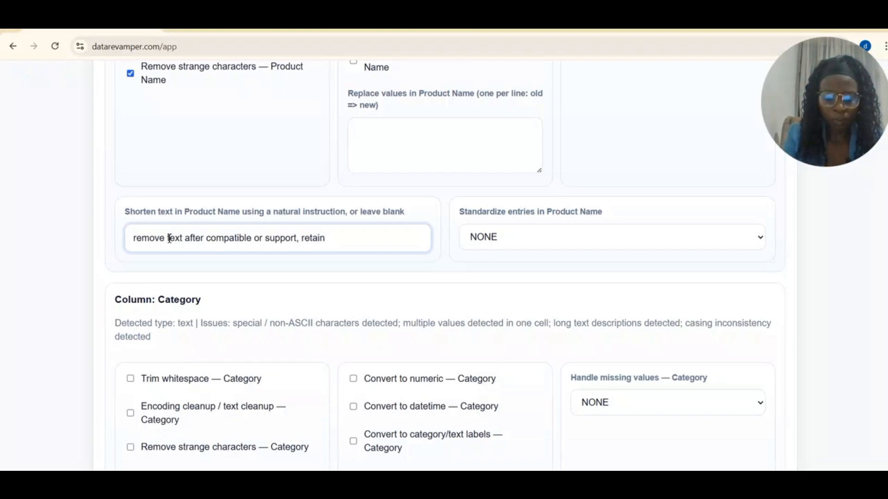
{"action": "type", "text": "color"}
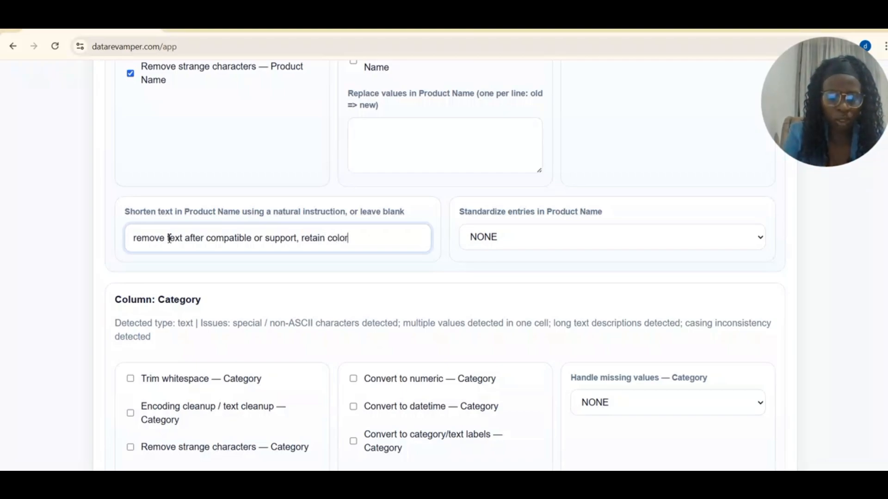
{"action": "type", "text": "s in bracket"}
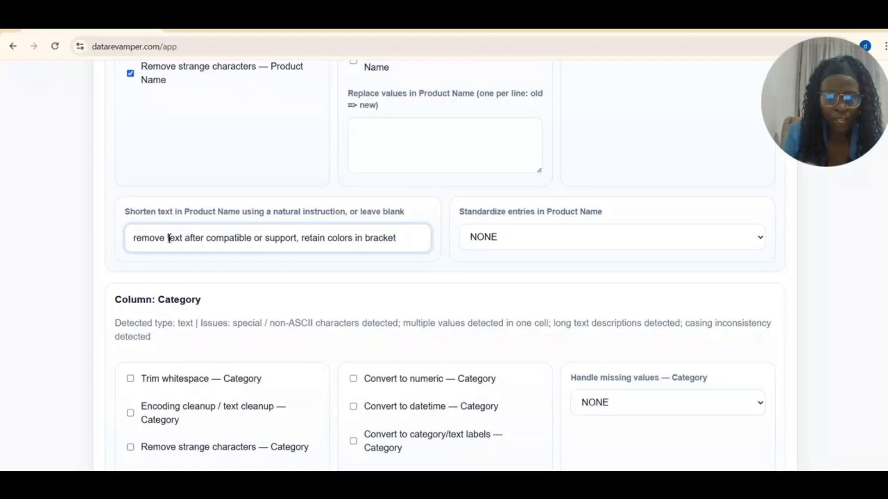
{"action": "type", "text": "s i"}
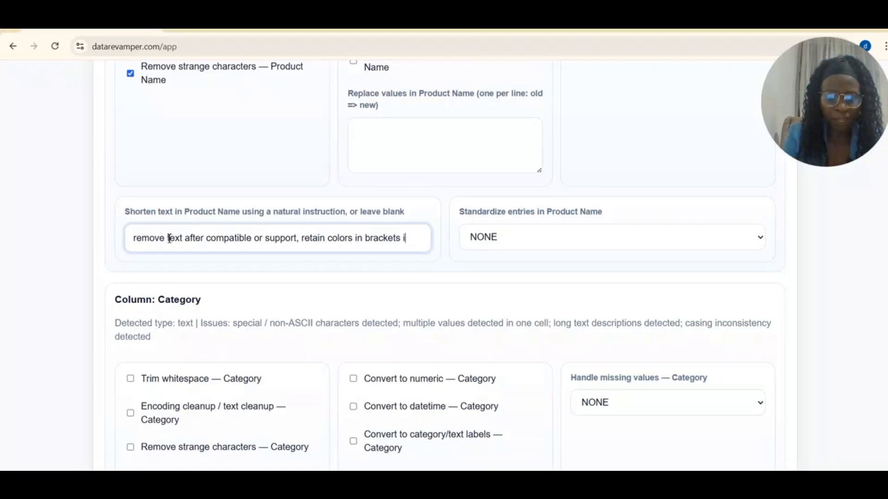
{"action": "type", "text": "f any"}
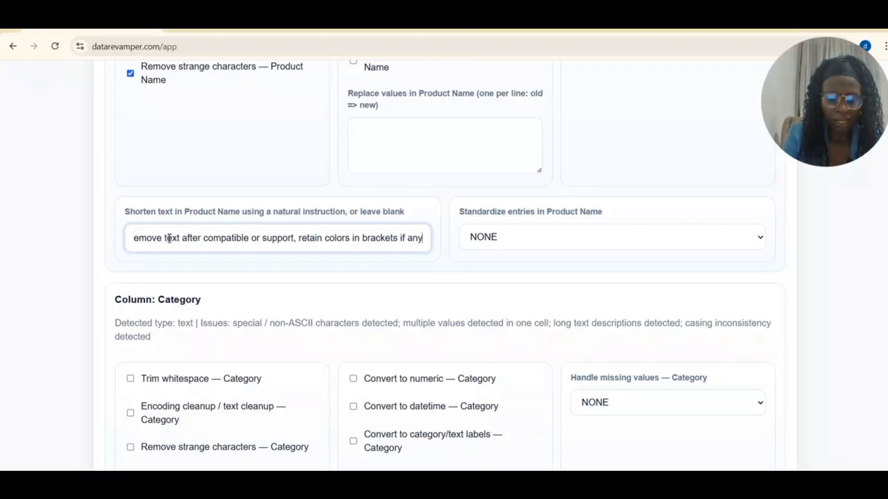
{"action": "type", "text": " is fou"}
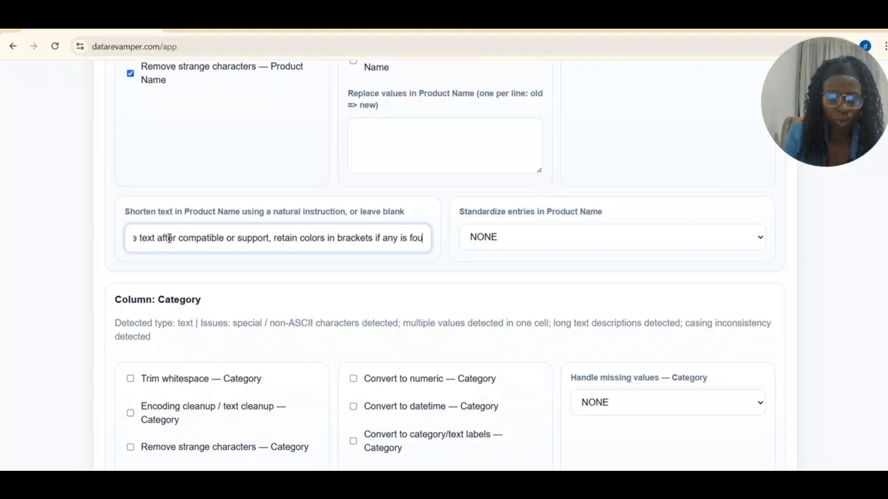
{"action": "type", "text": "nd, en"}
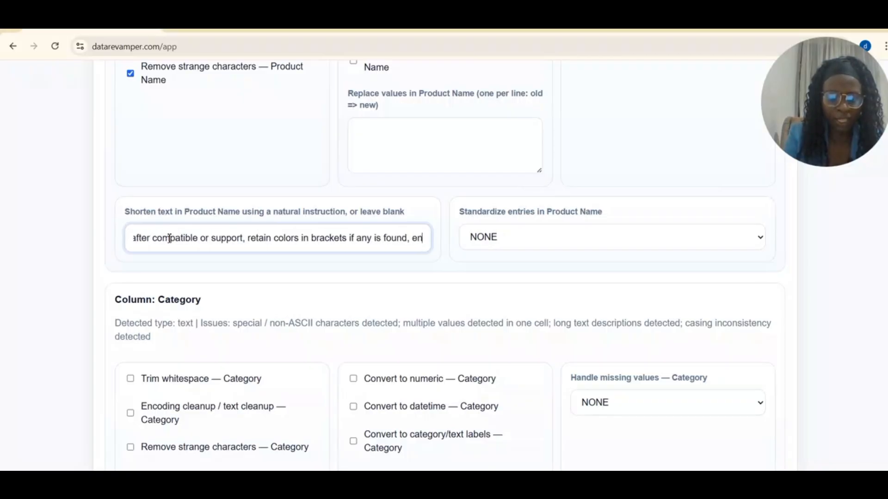
{"action": "type", "text": "d wit"}
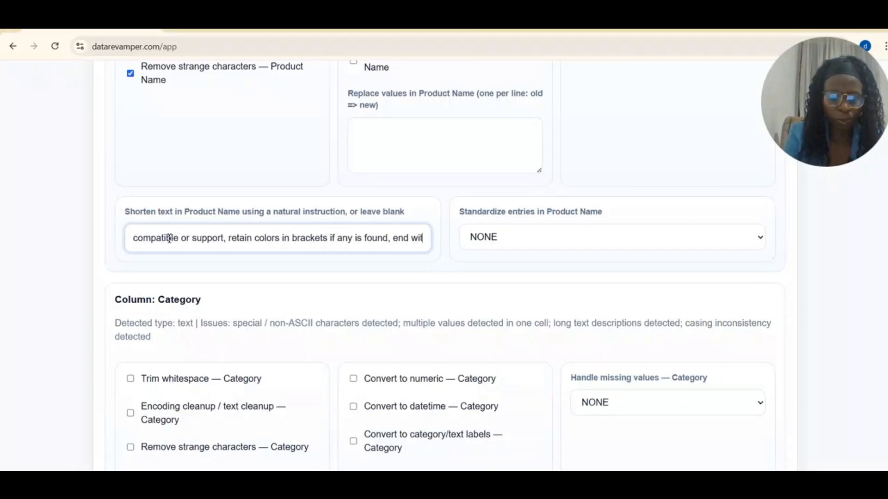
{"action": "type", "text": "h fu"}
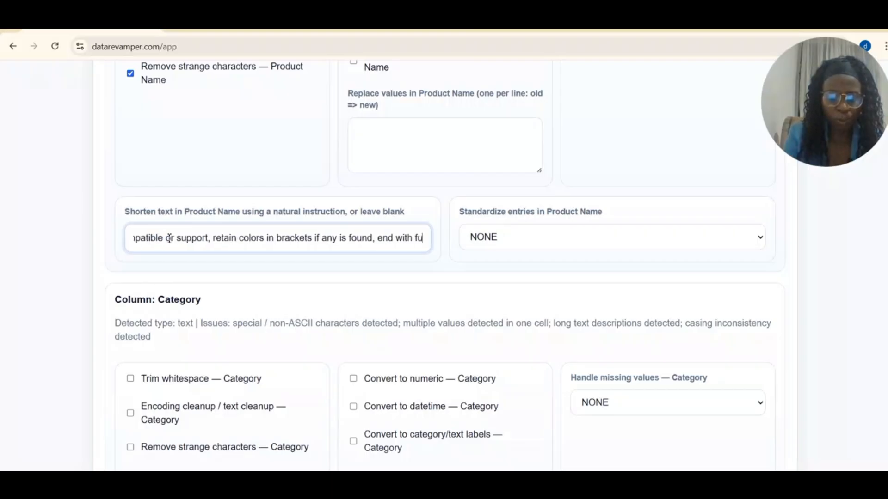
{"action": "type", "text": "ll stop"}
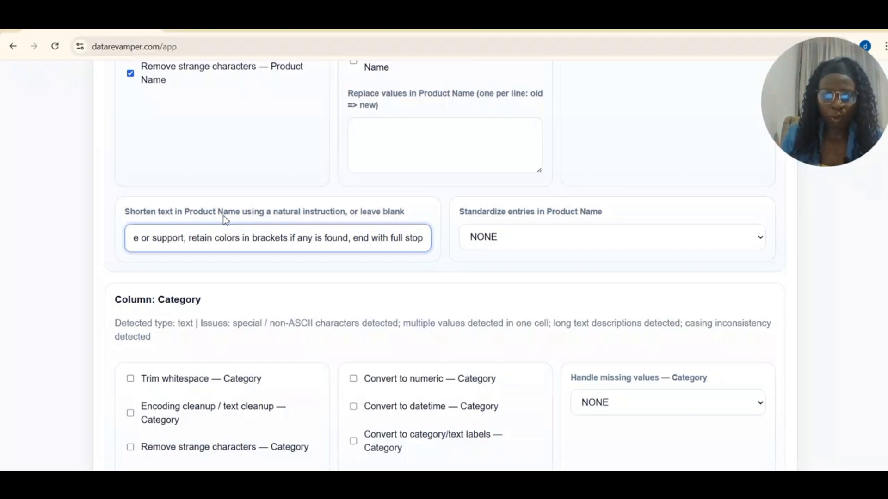
- Enable whitespace trimming, encoding/text cleanup and removal of strange characters for the Category column
{"action": "scroll", "coordinate": [225, 220], "scroll_direction": "down", "scroll_amount": 5}
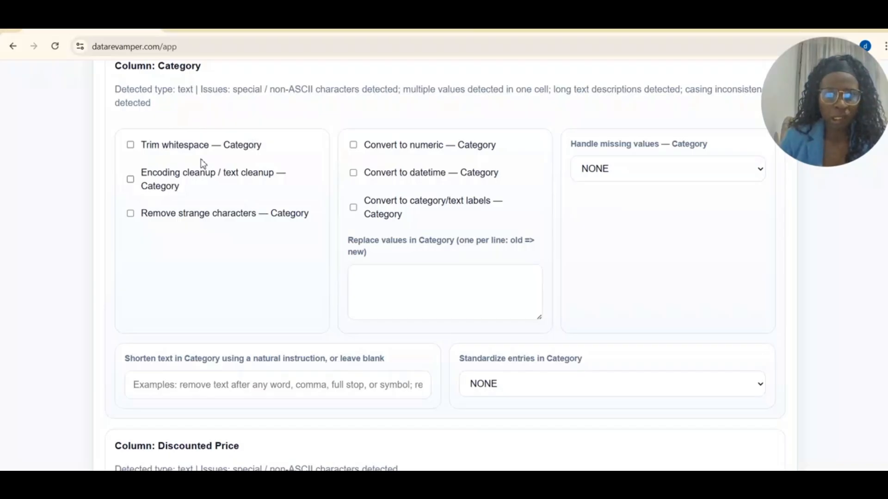
{"action": "left_click", "coordinate": [131, 145]}
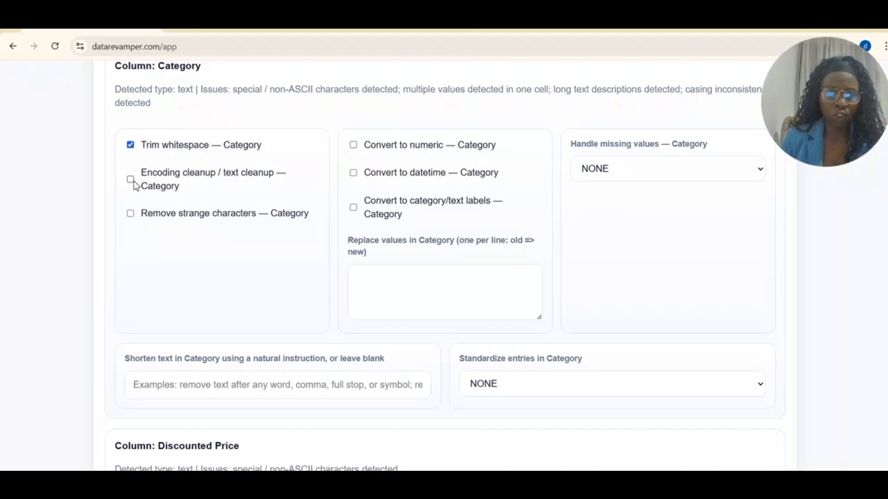
{"action": "left_click", "coordinate": [134, 184]}
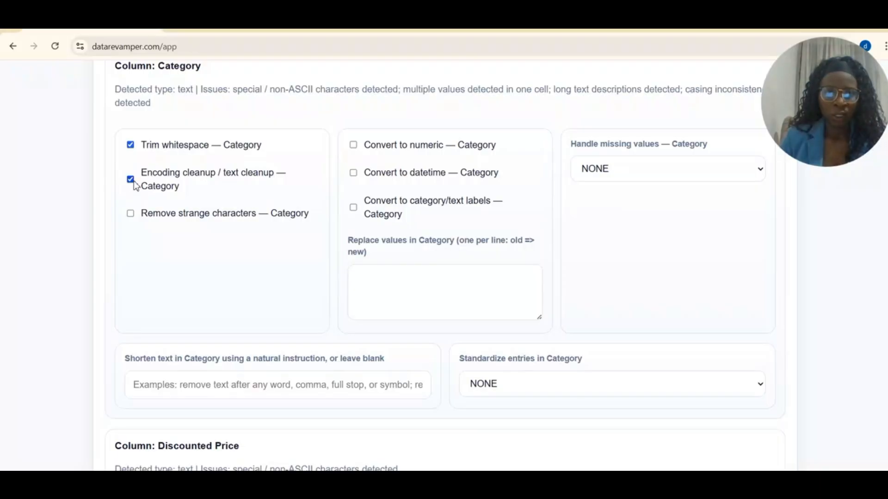
{"action": "left_click", "coordinate": [130, 216]}
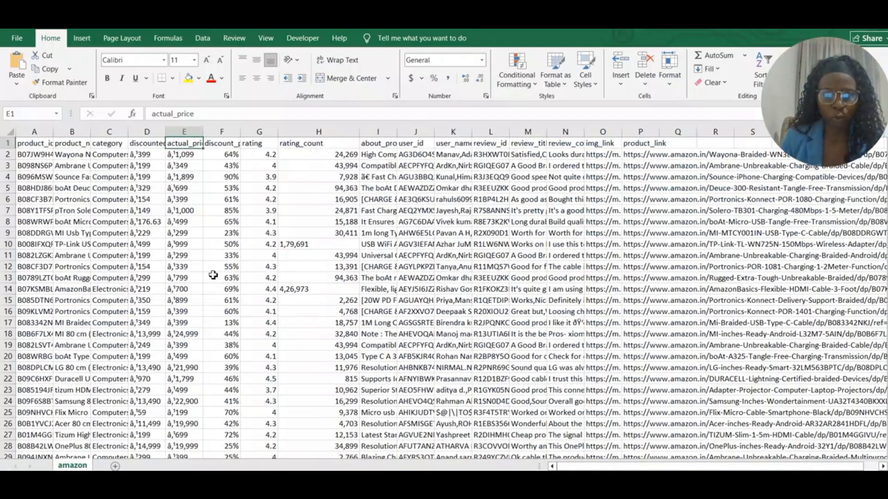
- In the amazon sheet in Excel, examine the full category entries in cells C2, C4, C5 and C6
{"action": "left_click", "coordinate": [110, 157]}
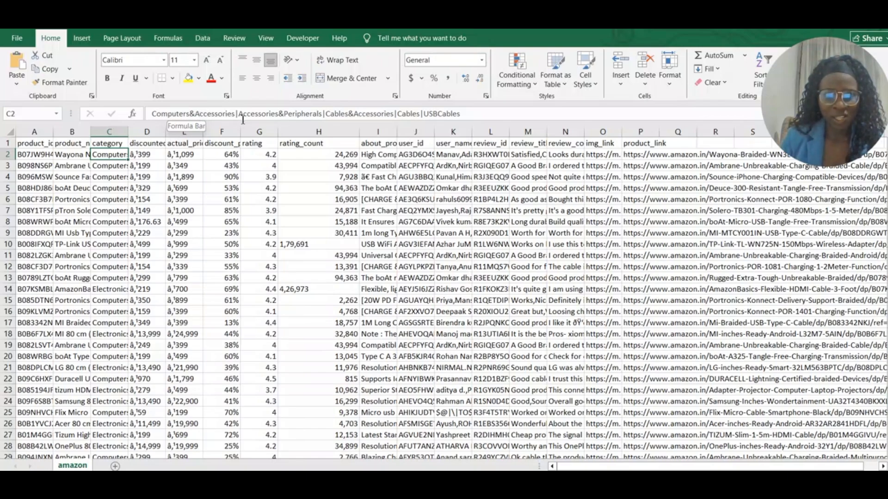
{"action": "left_click", "coordinate": [115, 178]}
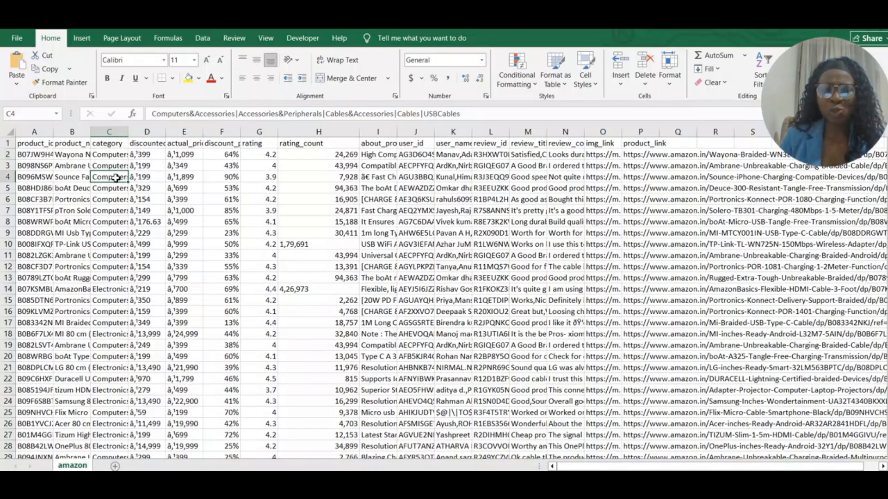
{"action": "left_click", "coordinate": [113, 189]}
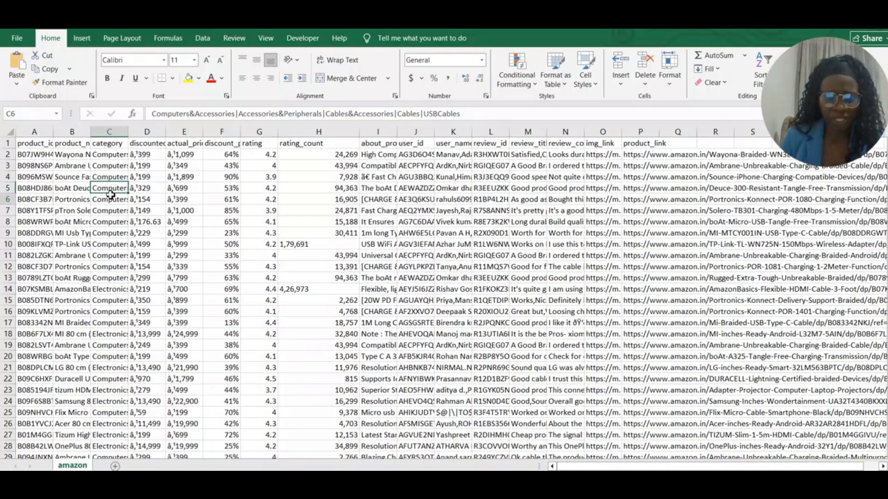
{"action": "left_click", "coordinate": [116, 200]}
{"action": "mouse_move", "coordinate": [706, 481]}
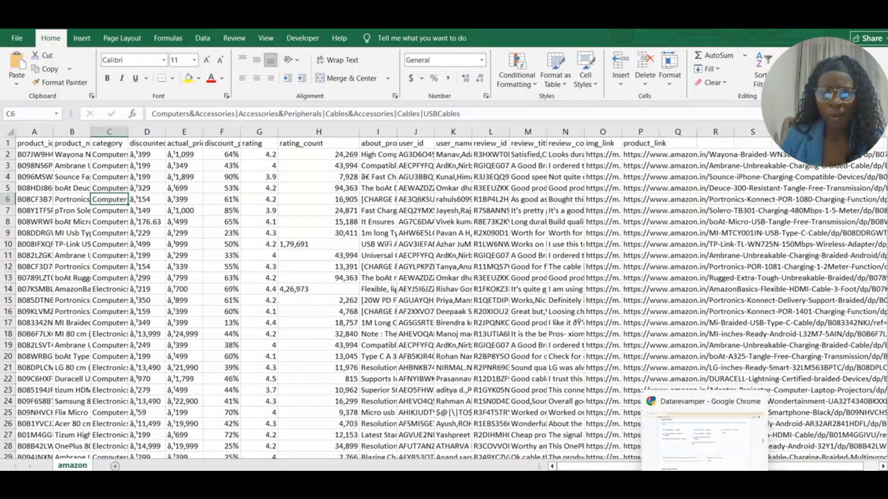
- Switch to DataRevamper and add the replacement rule "& => and" for the Category column
{"action": "left_click", "coordinate": [707, 439]}
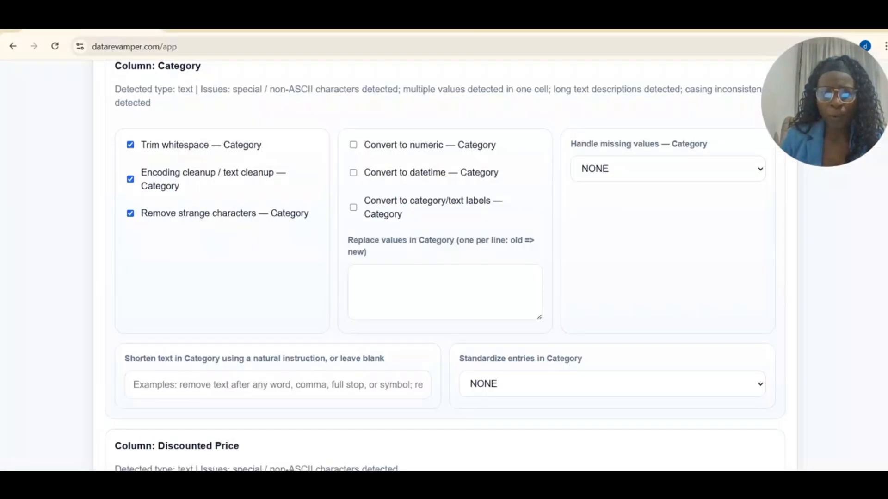
{"action": "double_click", "coordinate": [529, 242]}
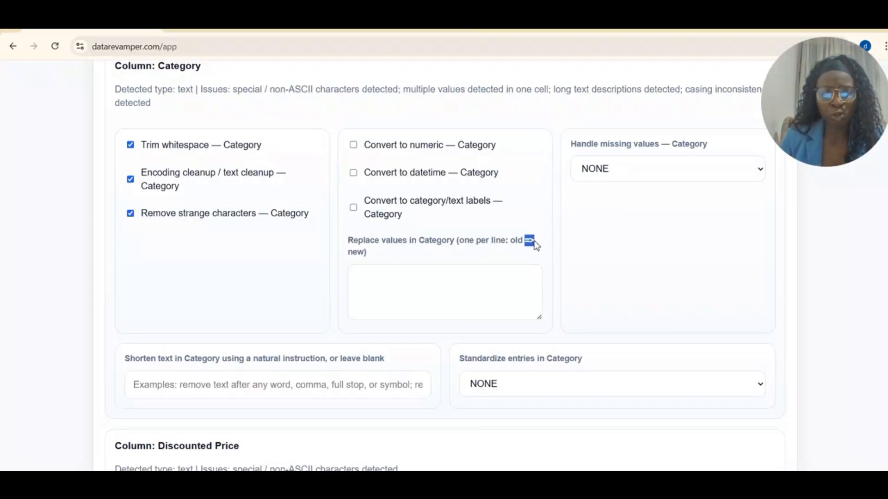
{"action": "left_click", "coordinate": [387, 291]}
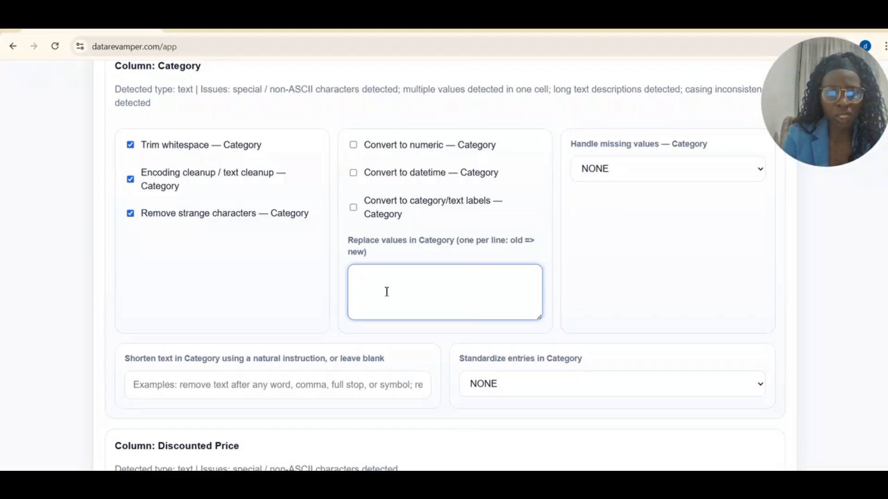
{"action": "type", "text": "&"}
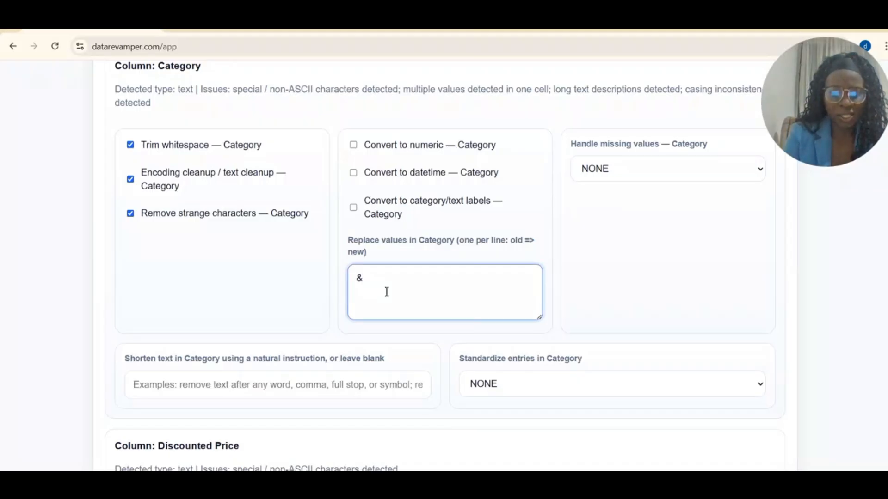
{"action": "type", "text": " =>"}
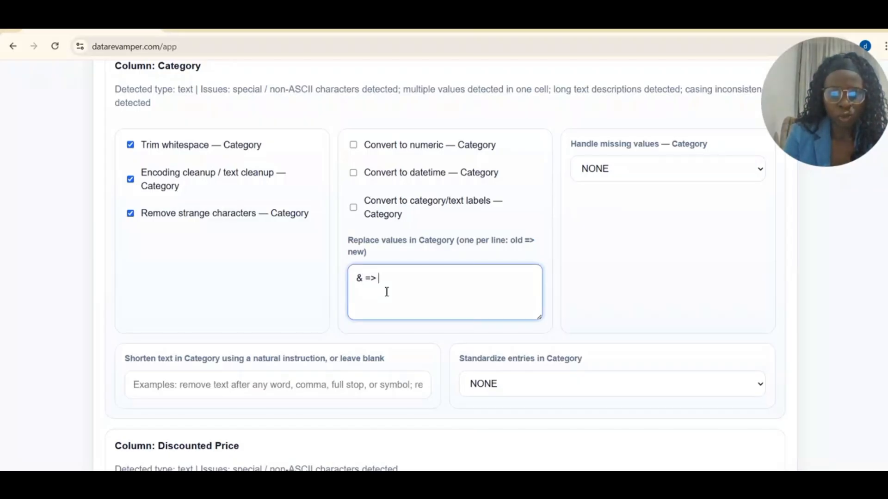
{"action": "type", "text": " and"}
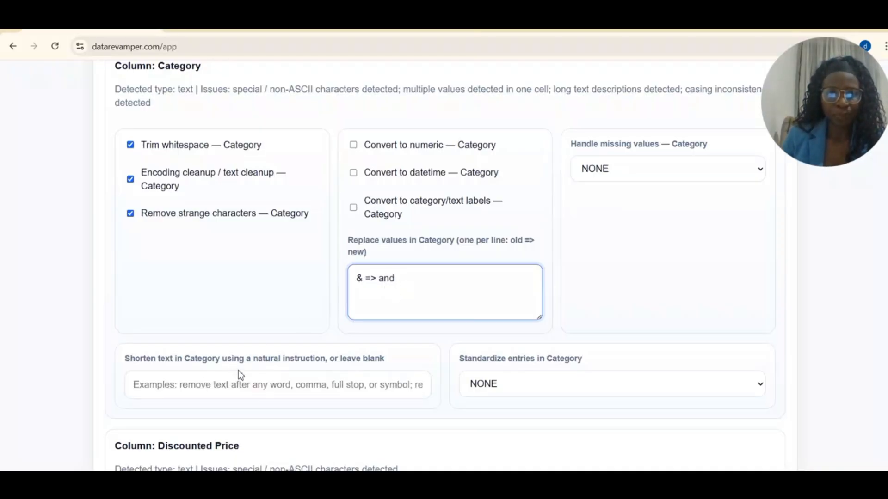
- Enter the Category shortening instruction "remove text after |"
{"action": "left_click", "coordinate": [170, 387]}
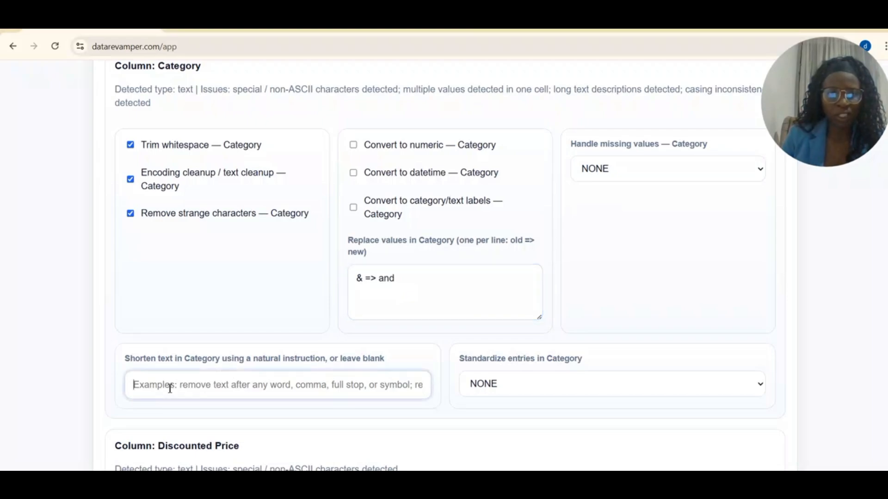
{"action": "type", "text": "re"}
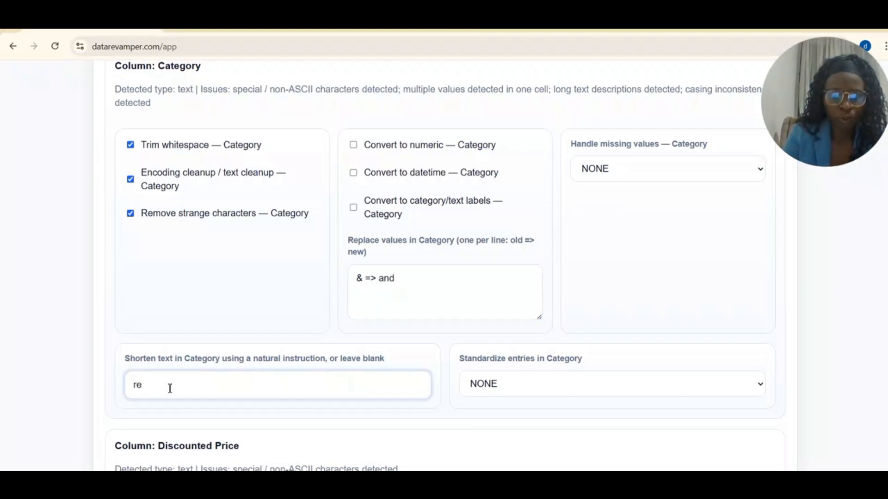
{"action": "type", "text": "move"}
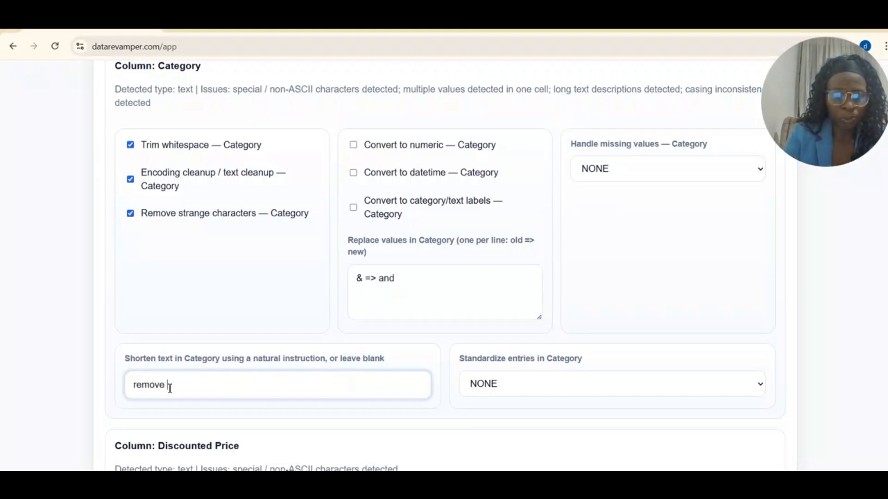
{"action": "type", "text": " text after"}
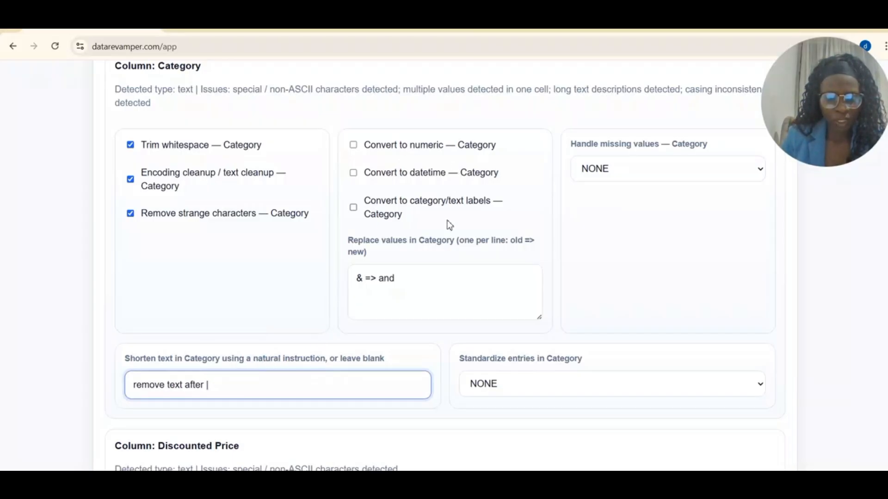
- Set the Product Name column's entry standardization to proper_case
{"action": "scroll", "coordinate": [449, 226], "scroll_direction": "down", "scroll_amount": 5}
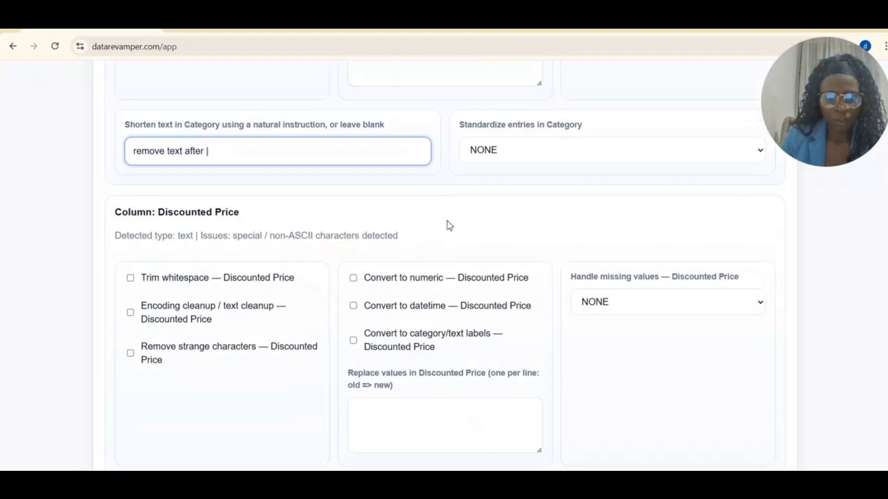
{"action": "scroll", "coordinate": [449, 225], "scroll_direction": "up", "scroll_amount": 9}
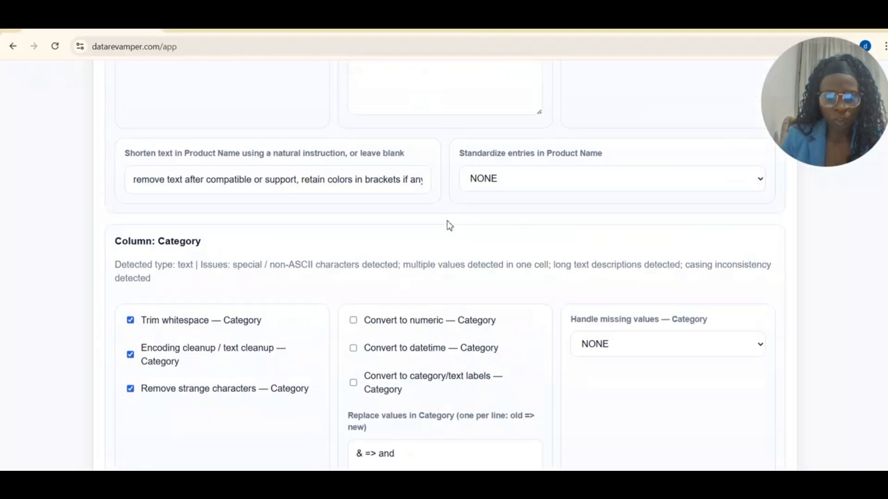
{"action": "scroll", "coordinate": [449, 226], "scroll_direction": "up", "scroll_amount": 1}
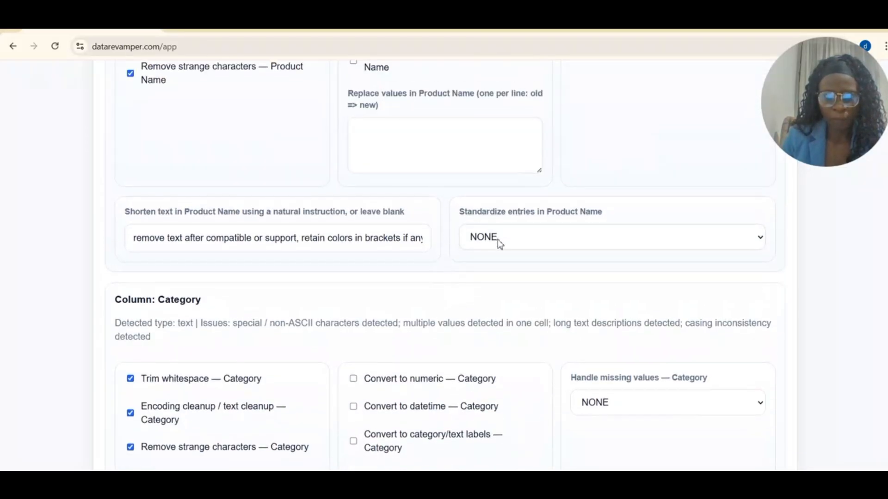
{"action": "left_click", "coordinate": [497, 240]}
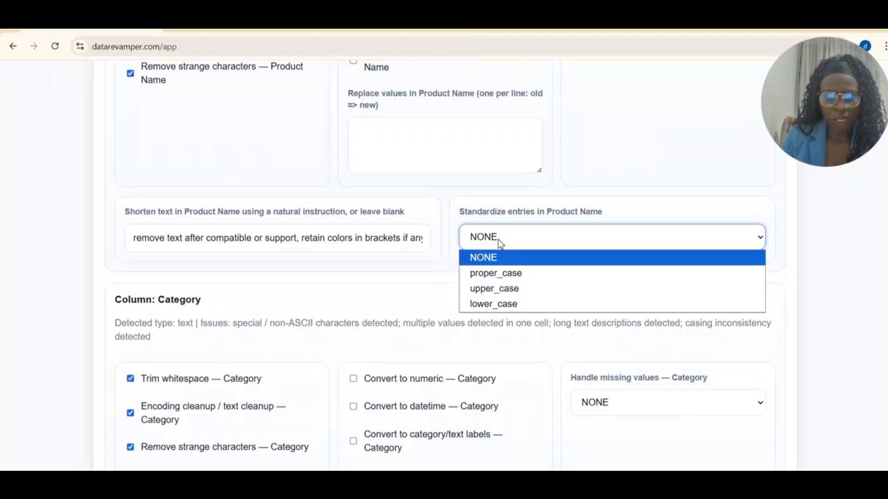
{"action": "left_click", "coordinate": [499, 274]}
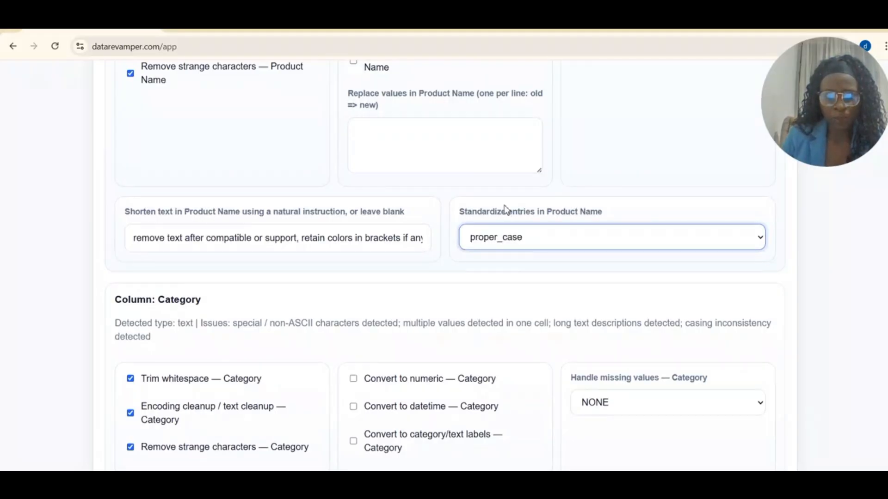
{"action": "left_click", "coordinate": [454, 213]}
- Enable whitespace trimming, encoding/text cleanup, strange character removal and numeric conversion for the Discounted Price column
{"action": "scroll", "coordinate": [454, 215], "scroll_direction": "down", "scroll_amount": 5}
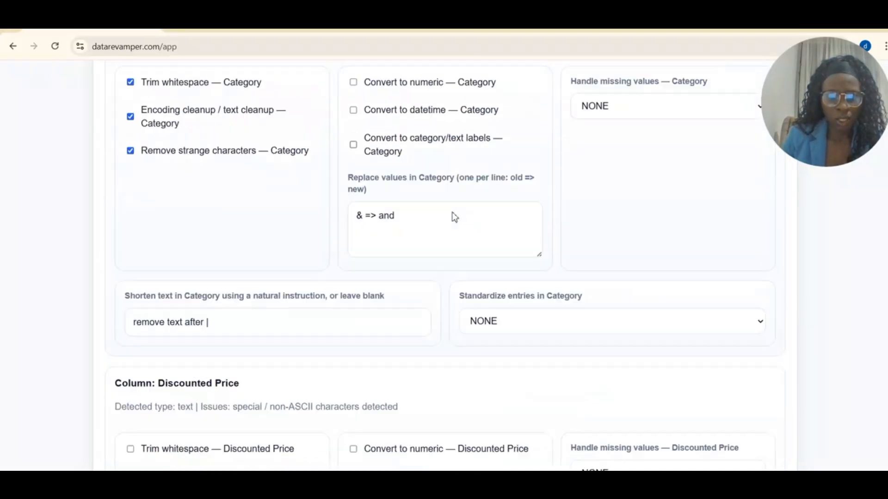
{"action": "scroll", "coordinate": [455, 217], "scroll_direction": "down", "scroll_amount": 4}
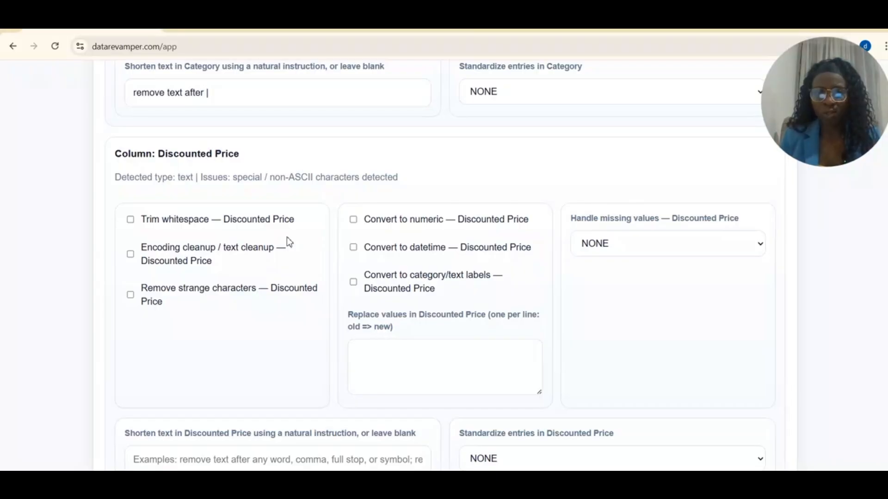
{"action": "left_click", "coordinate": [156, 221]}
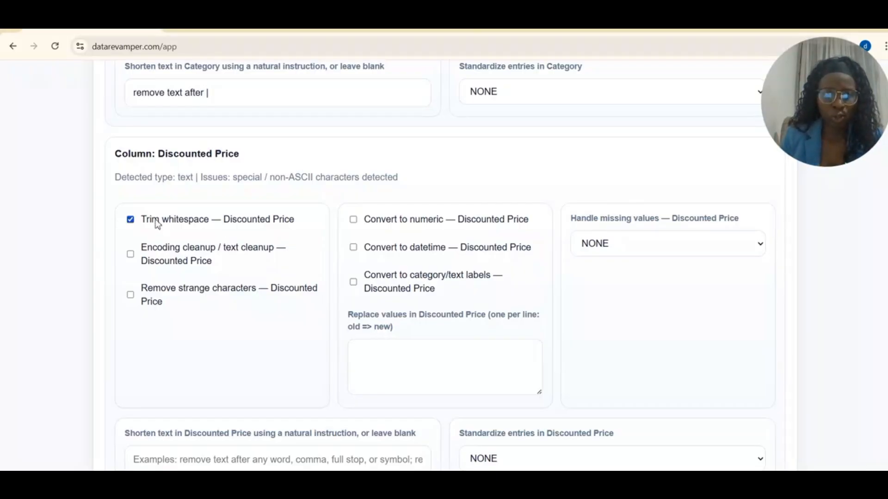
{"action": "left_click", "coordinate": [151, 253]}
{"action": "left_click", "coordinate": [143, 295]}
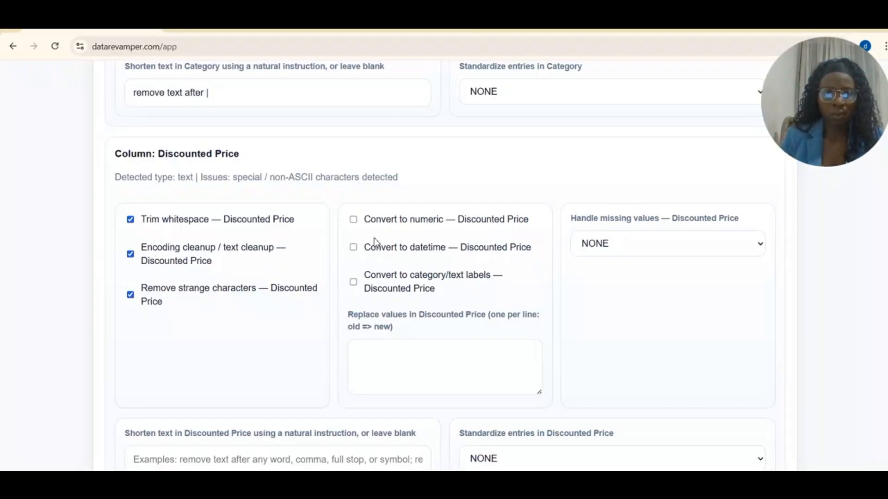
{"action": "left_click", "coordinate": [382, 222]}
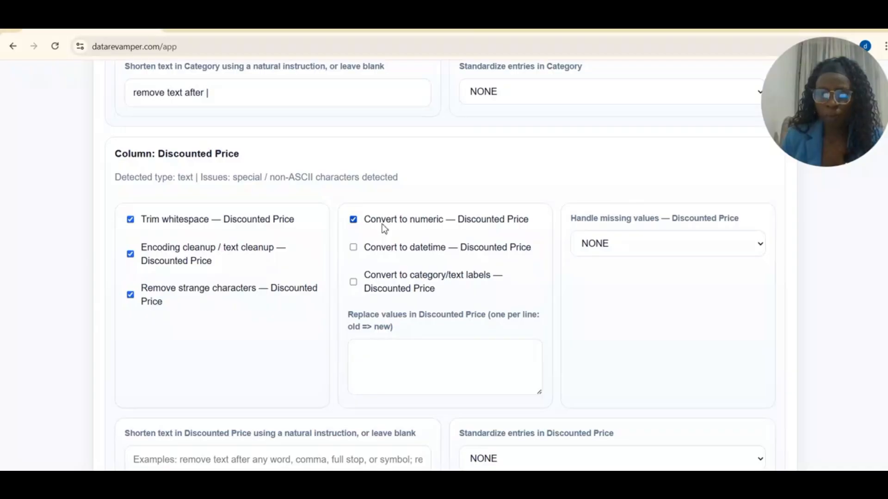
- Enable whitespace trimming, encoding/text cleanup, strange character removal and numeric conversion for the Actual Price column
{"action": "scroll", "coordinate": [383, 228], "scroll_direction": "down", "scroll_amount": 3}
{"action": "scroll", "coordinate": [384, 224], "scroll_direction": "down", "scroll_amount": 3}
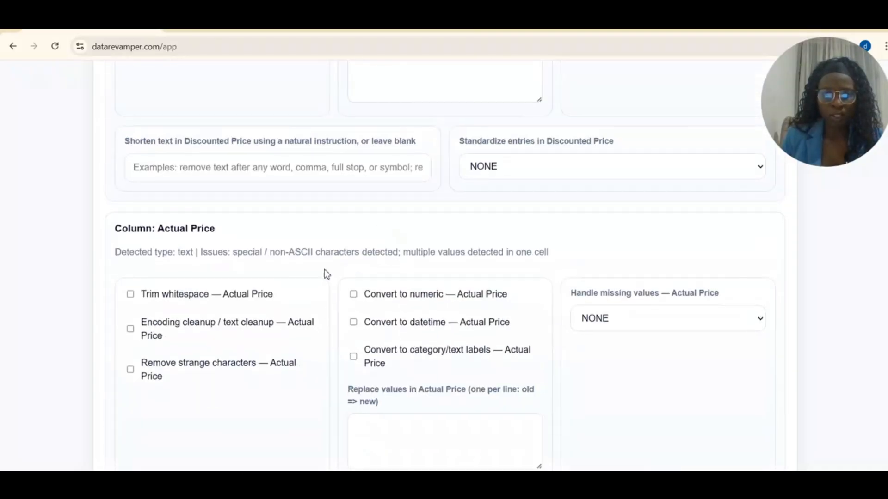
{"action": "left_click", "coordinate": [178, 297]}
{"action": "left_click", "coordinate": [149, 329]}
{"action": "left_click", "coordinate": [161, 370]}
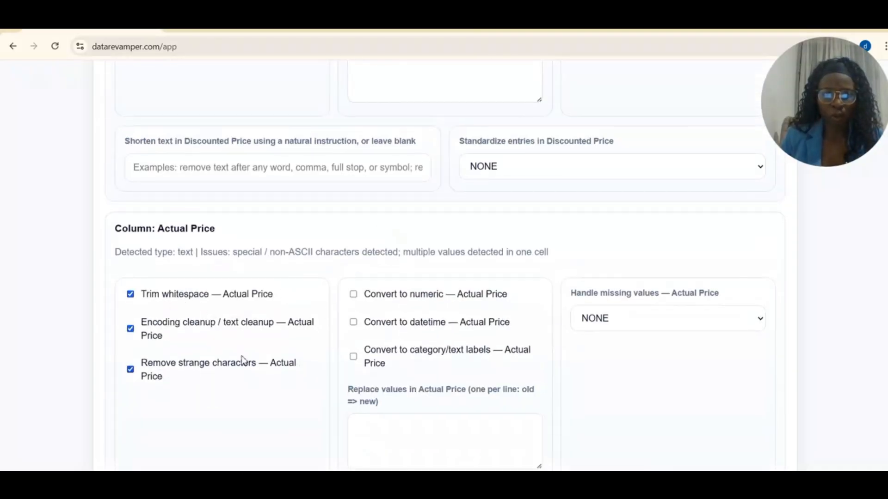
{"action": "left_click", "coordinate": [378, 299]}
- Enable whitespace trimming and percentage-to-fraction conversion for the Discount Percentage column
{"action": "scroll", "coordinate": [356, 316], "scroll_direction": "down", "scroll_amount": 3}
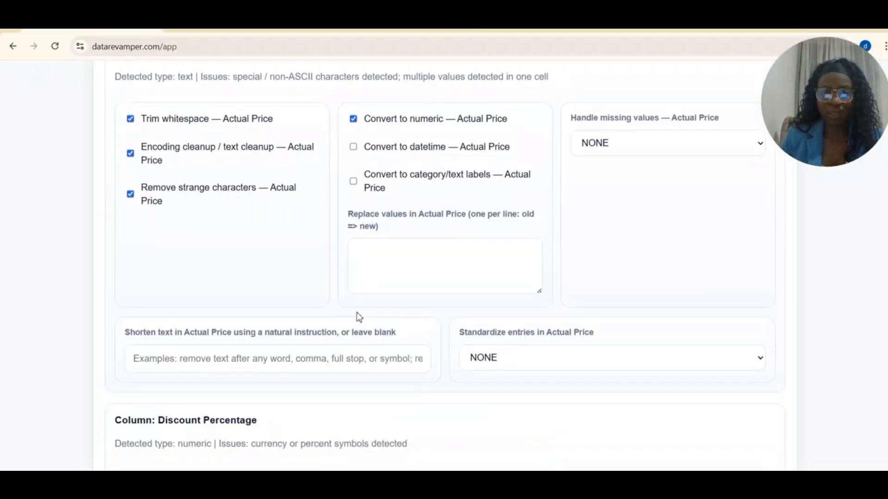
{"action": "scroll", "coordinate": [356, 312], "scroll_direction": "down", "scroll_amount": 3}
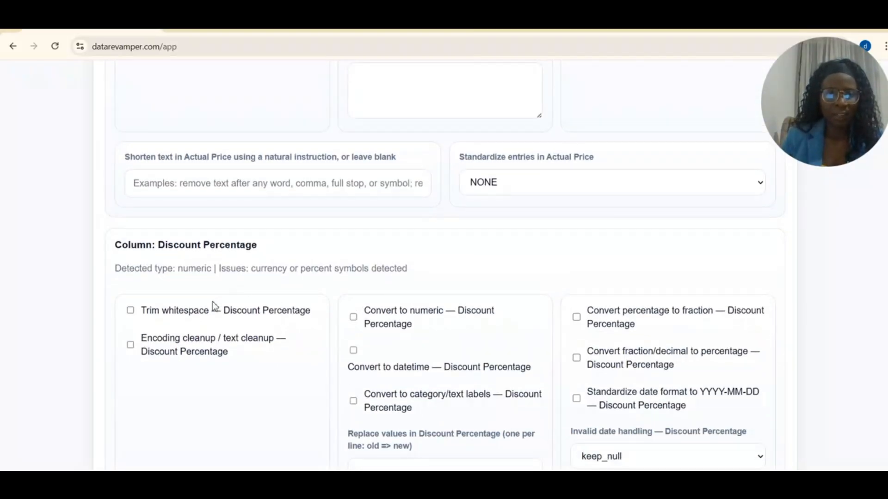
{"action": "left_click", "coordinate": [173, 316]}
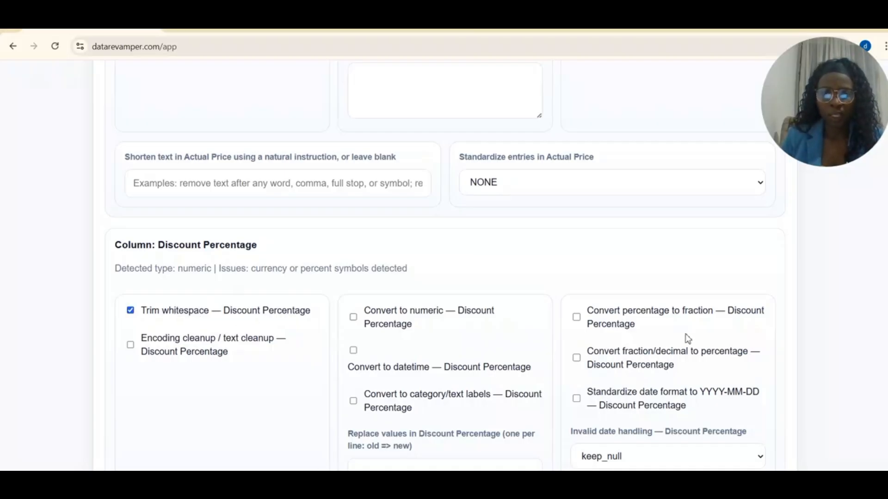
{"action": "left_click", "coordinate": [586, 321]}
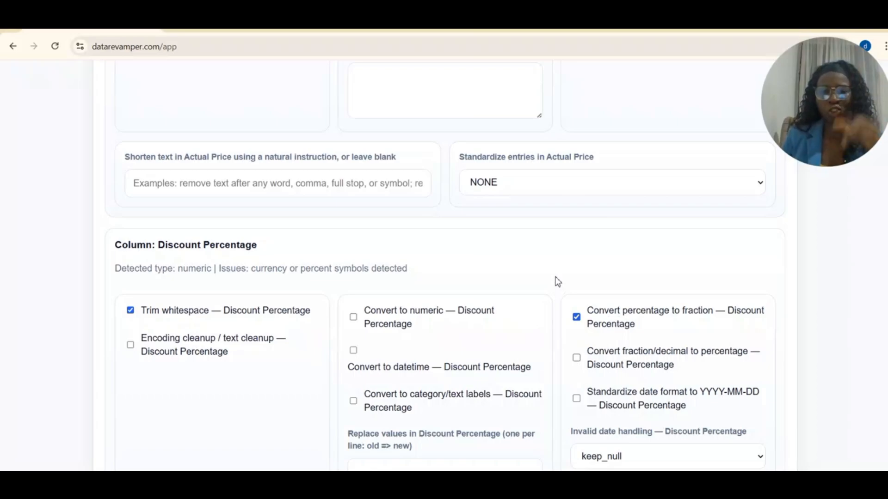
- Switch to the amazon sheet in Excel and examine the discount_percentage values in column F
{"action": "left_click", "coordinate": [293, 494]}
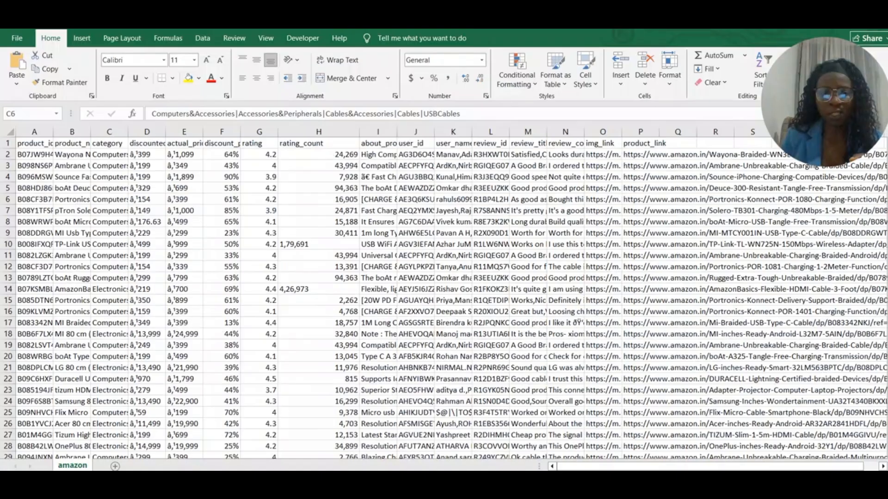
{"action": "left_click", "coordinate": [222, 145]}
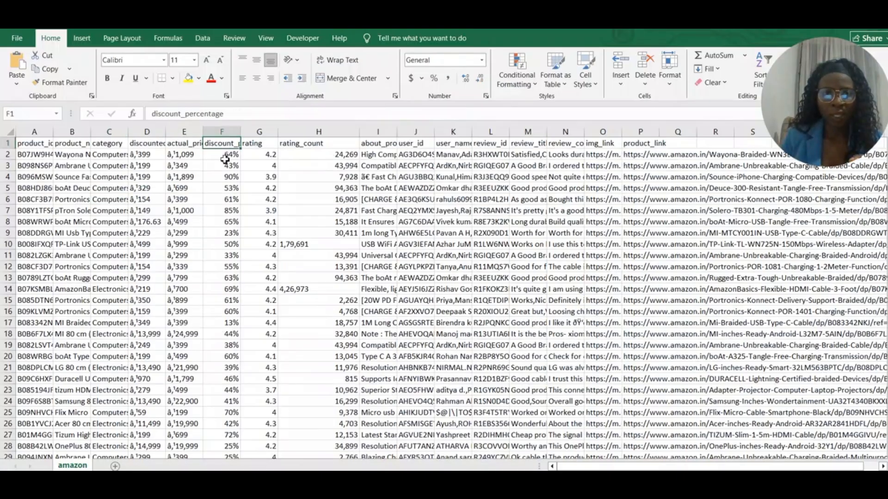
{"action": "left_click_drag", "start_coordinate": [225, 159], "coordinate": [208, 414]}
{"action": "left_click", "coordinate": [228, 172]}
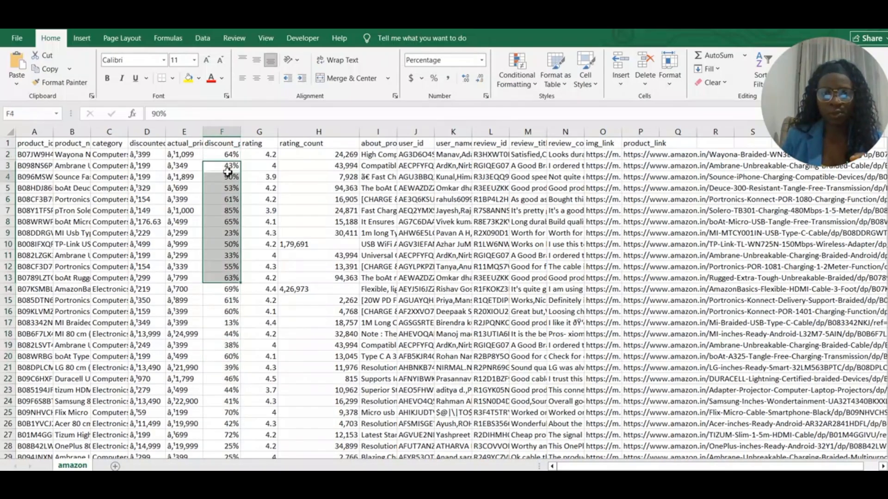
{"action": "left_click", "coordinate": [228, 174]}
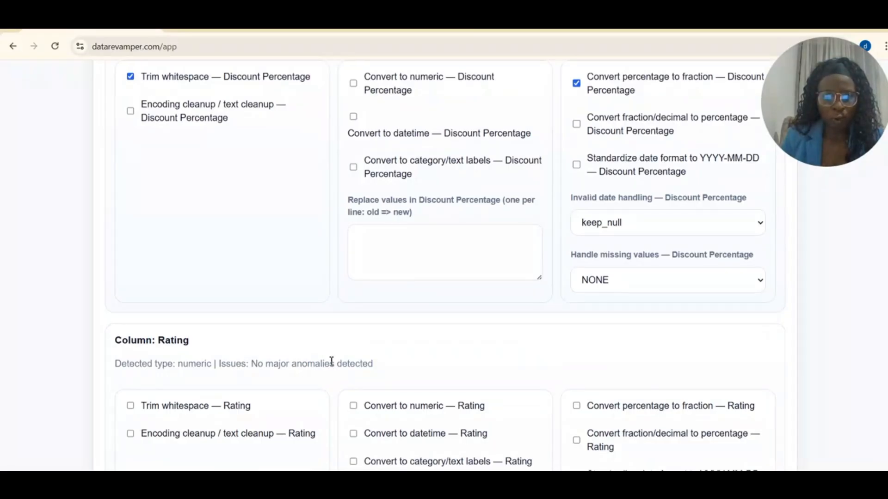
- In DataRevamper, enable whitespace trimming for the Rating column and check the rating values against the amazon sheet in Excel
{"action": "scroll", "coordinate": [332, 361], "scroll_direction": "down", "scroll_amount": 4}
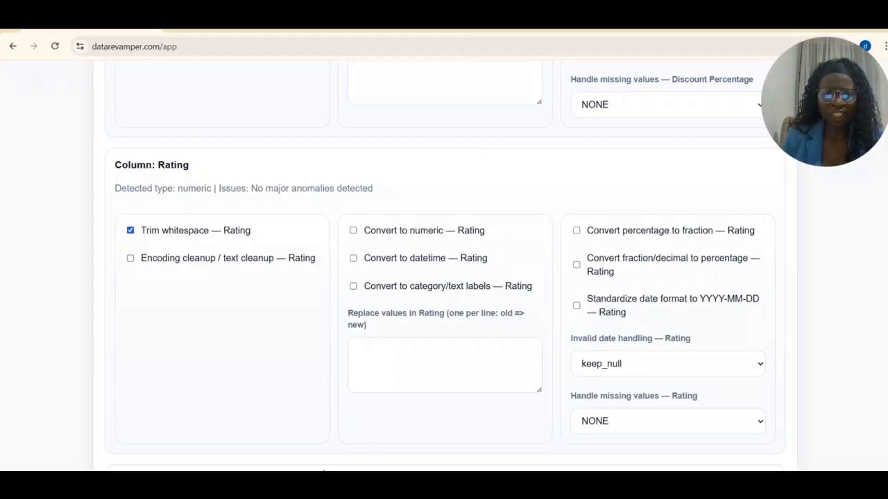
{"action": "left_click", "coordinate": [463, 482]}
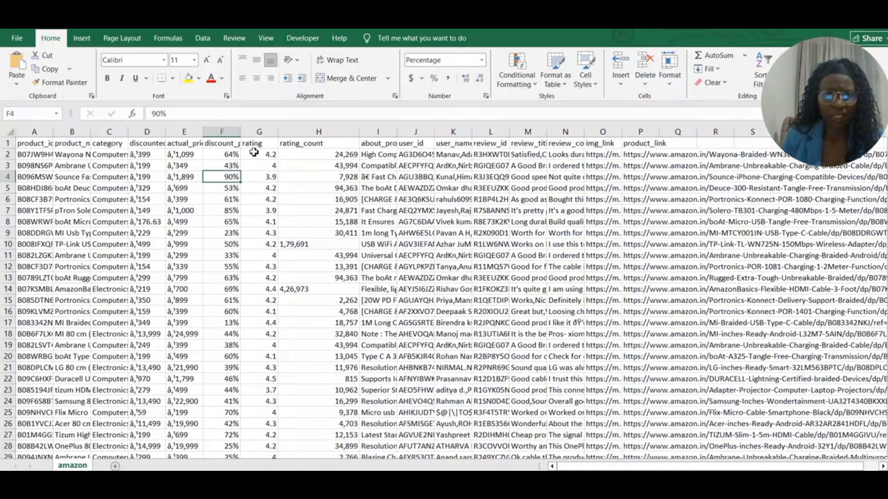
{"action": "key", "text": "alt+Tab"}
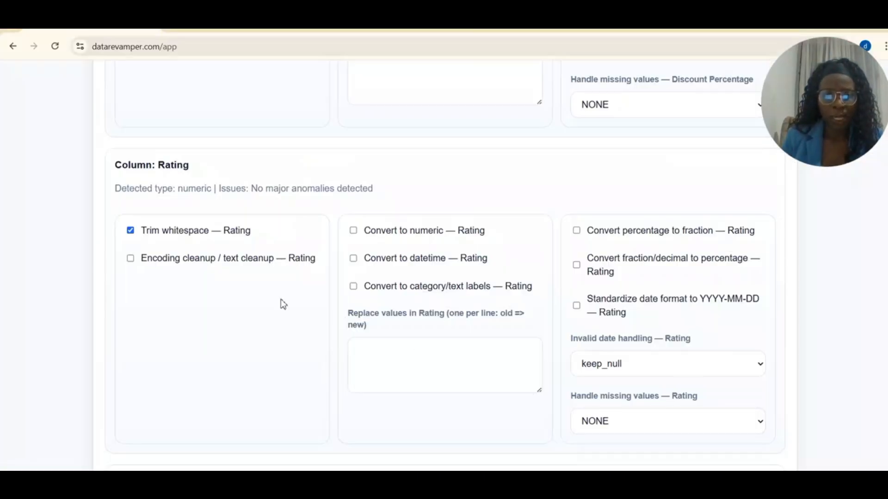
- Enable whitespace trimming and numeric conversion for the Rating Count column
{"action": "scroll", "coordinate": [279, 303], "scroll_direction": "down", "scroll_amount": 4}
{"action": "scroll", "coordinate": [279, 305], "scroll_direction": "down", "scroll_amount": 4}
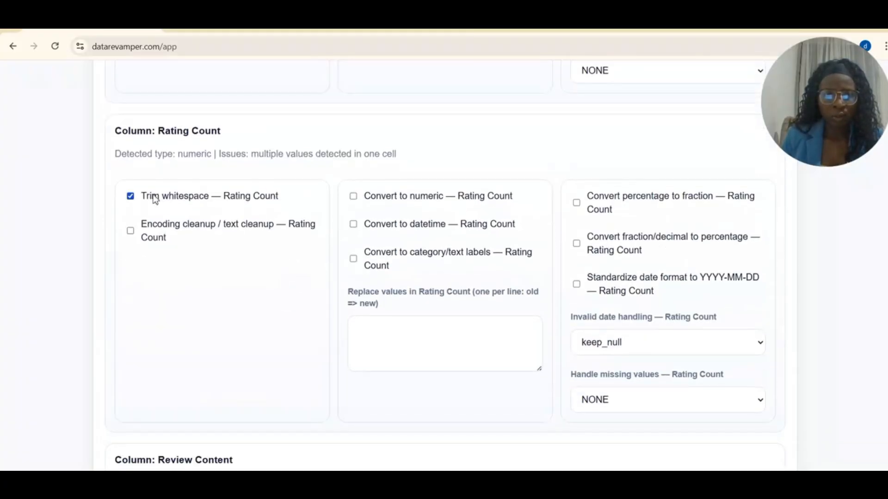
{"action": "left_click", "coordinate": [355, 200]}
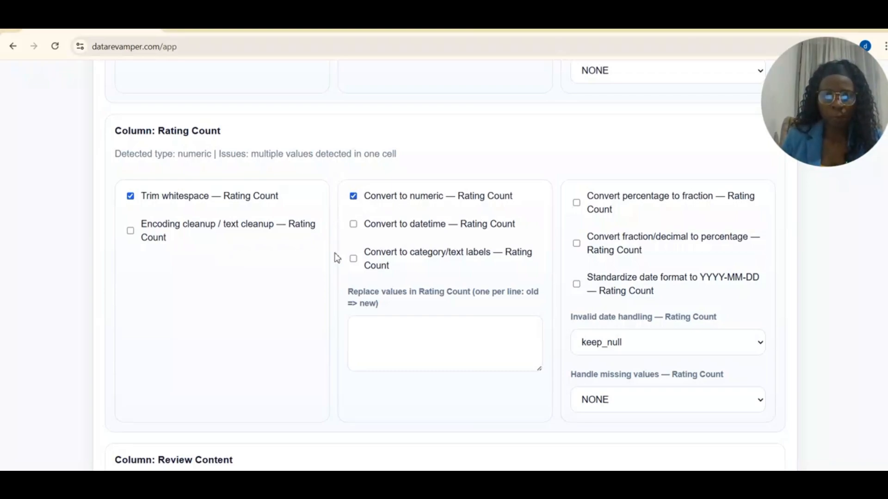
- Enable whitespace trimming, encoding/text cleanup and strange-character removal for the Review Content column
{"action": "scroll", "coordinate": [327, 265], "scroll_direction": "down", "scroll_amount": 4}
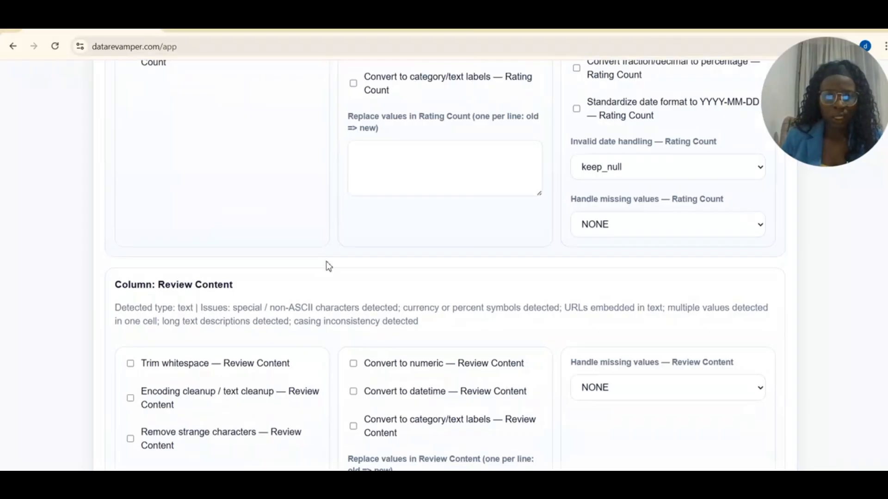
{"action": "scroll", "coordinate": [328, 266], "scroll_direction": "down", "scroll_amount": 3}
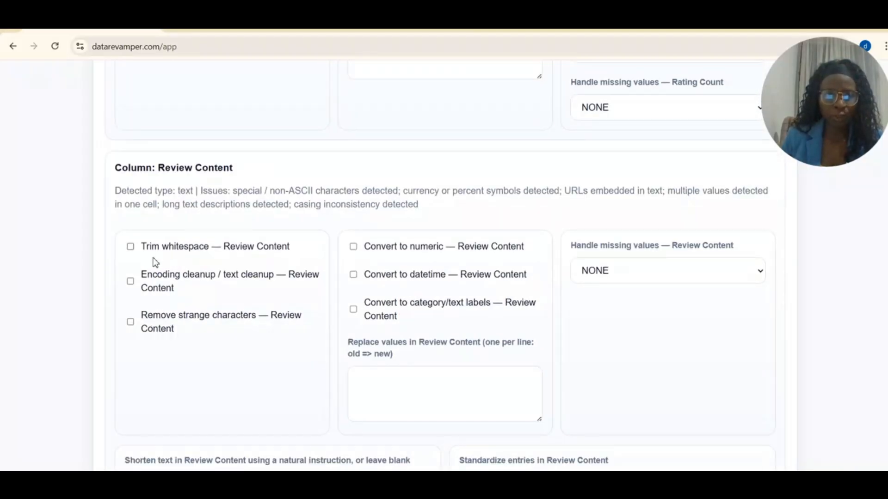
{"action": "left_click", "coordinate": [155, 249]}
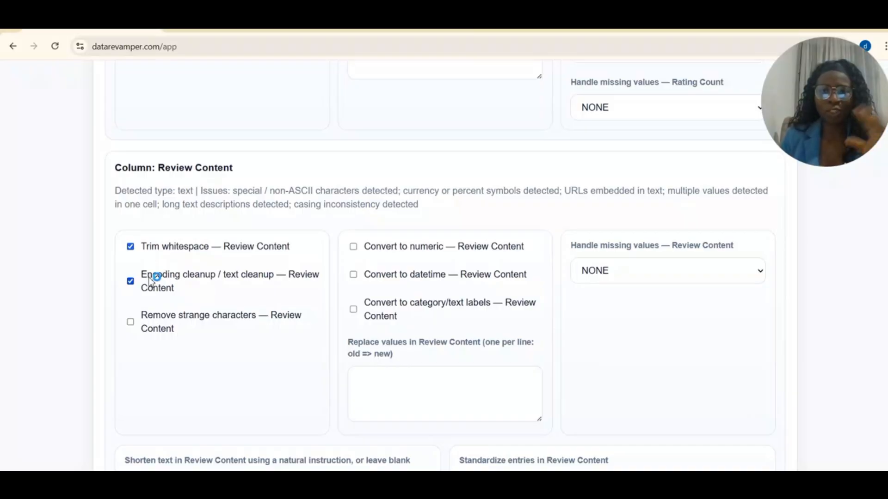
{"action": "left_click", "coordinate": [152, 318]}
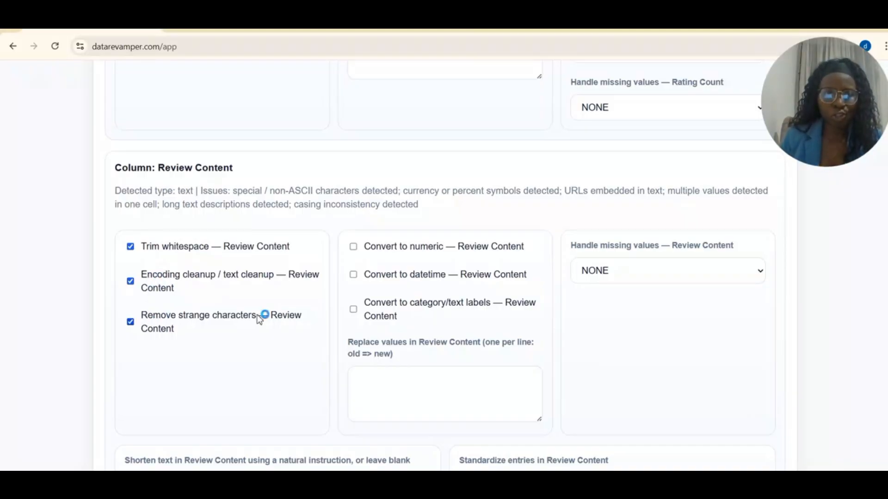
- Standardize Review Content entries to proper_case and set the text-shortening instruction to "remove text after ., end with full stop"
{"action": "scroll", "coordinate": [265, 319], "scroll_direction": "down", "scroll_amount": 4}
{"action": "scroll", "coordinate": [271, 317], "scroll_direction": "up", "scroll_amount": 1}
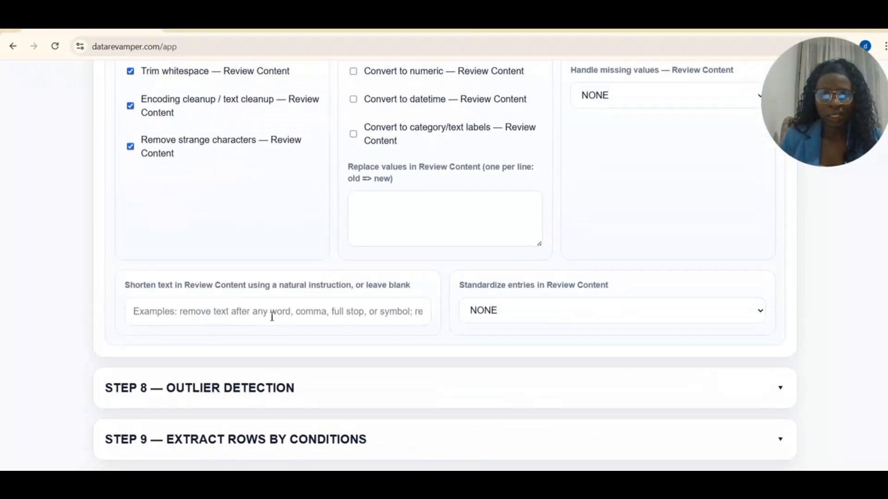
{"action": "left_click", "coordinate": [511, 309]}
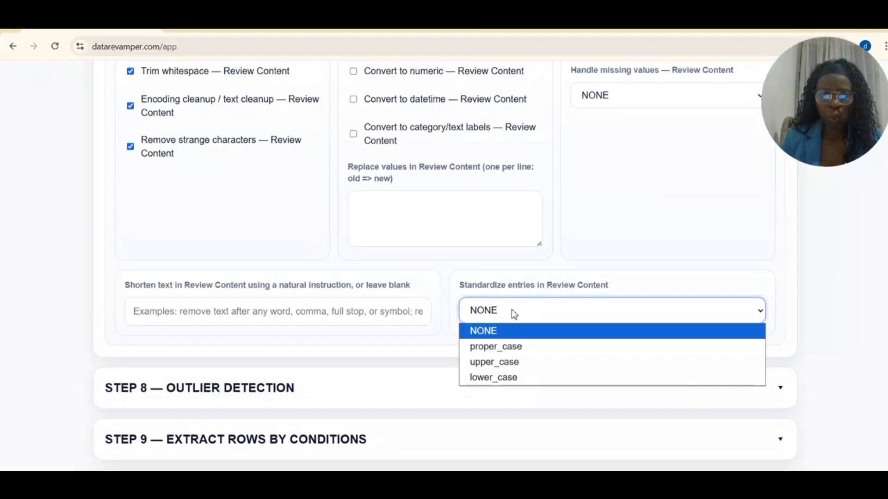
{"action": "left_click", "coordinate": [508, 346]}
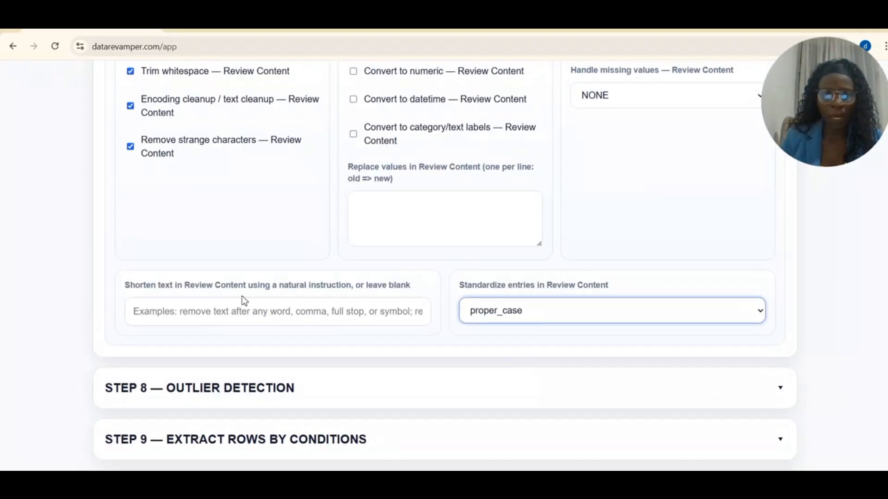
{"action": "left_click", "coordinate": [211, 313]}
{"action": "type", "text": "rem"}
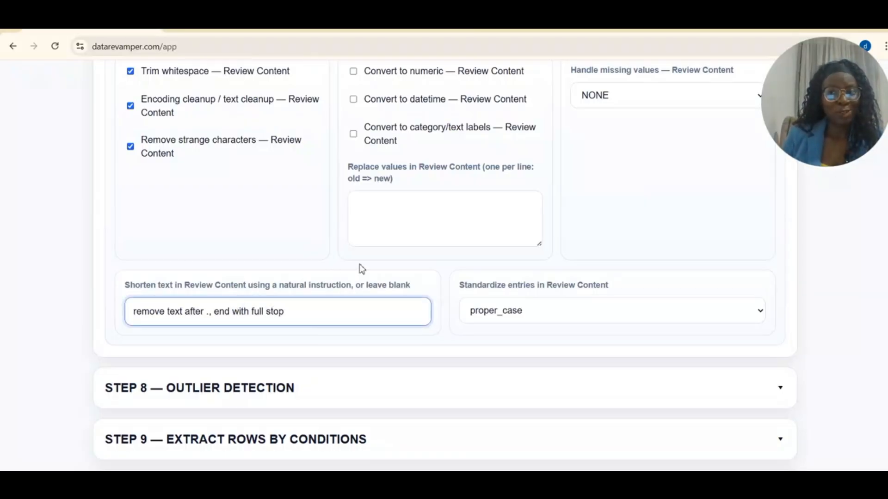
{"action": "left_click", "coordinate": [169, 347]}
- Review the Step 8 outlier bounds and column choices and the Step 9 row-extraction conditions without setting any rule
{"action": "scroll", "coordinate": [171, 347], "scroll_direction": "down", "scroll_amount": 4}
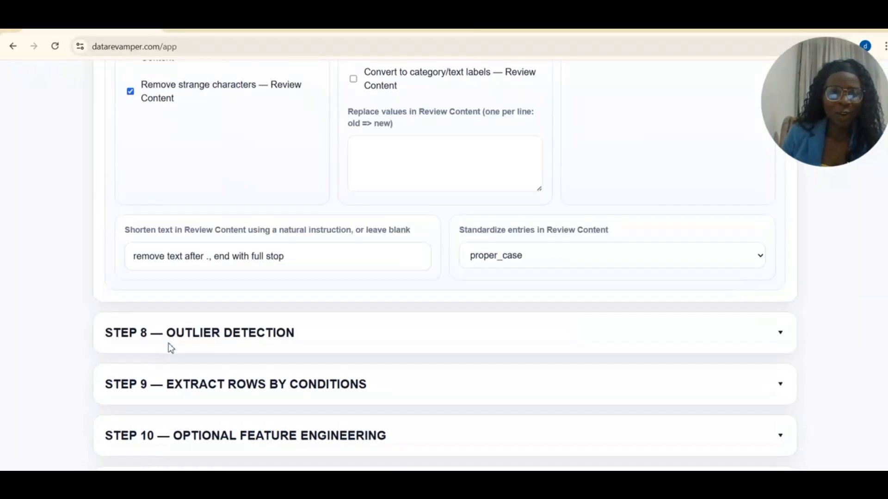
{"action": "left_click", "coordinate": [205, 214]}
{"action": "scroll", "coordinate": [204, 218], "scroll_direction": "down", "scroll_amount": 5}
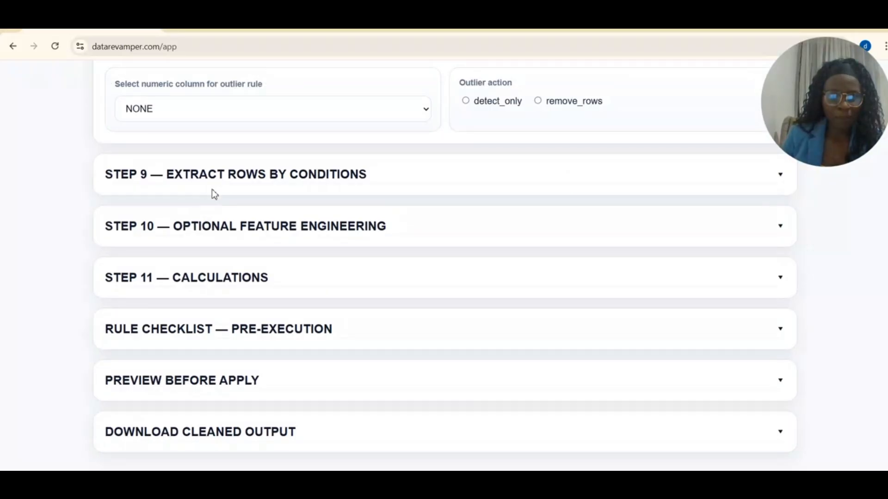
{"action": "scroll", "coordinate": [213, 191], "scroll_direction": "up", "scroll_amount": 4}
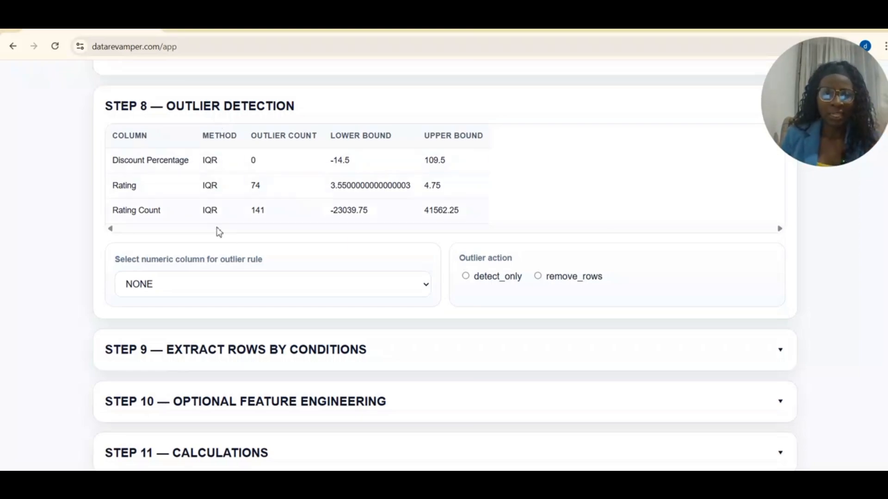
{"action": "left_click", "coordinate": [140, 283]}
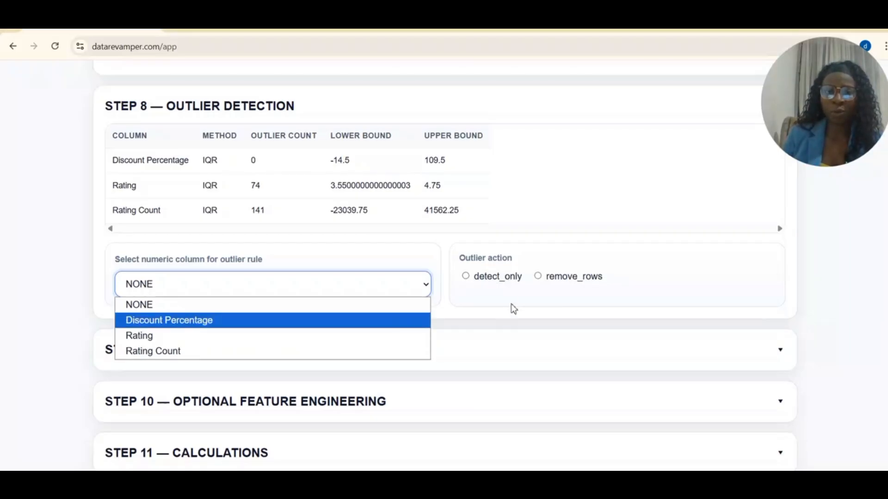
{"action": "left_click", "coordinate": [411, 246]}
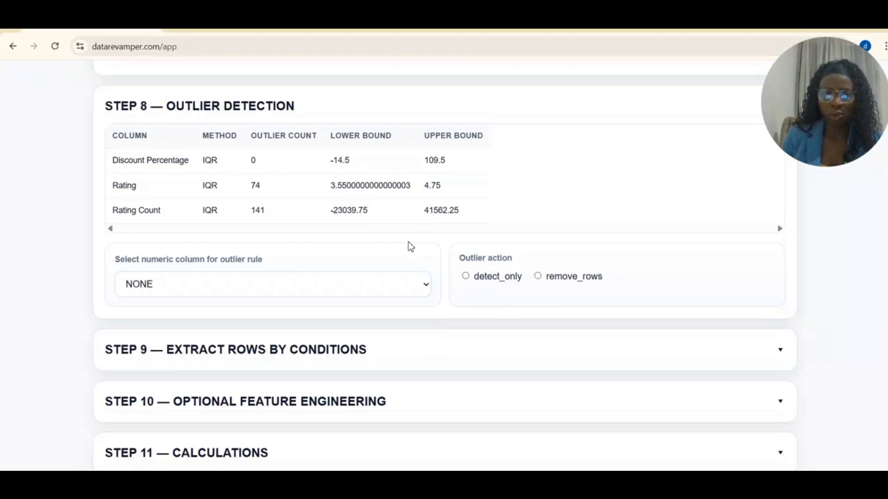
{"action": "left_click", "coordinate": [325, 351]}
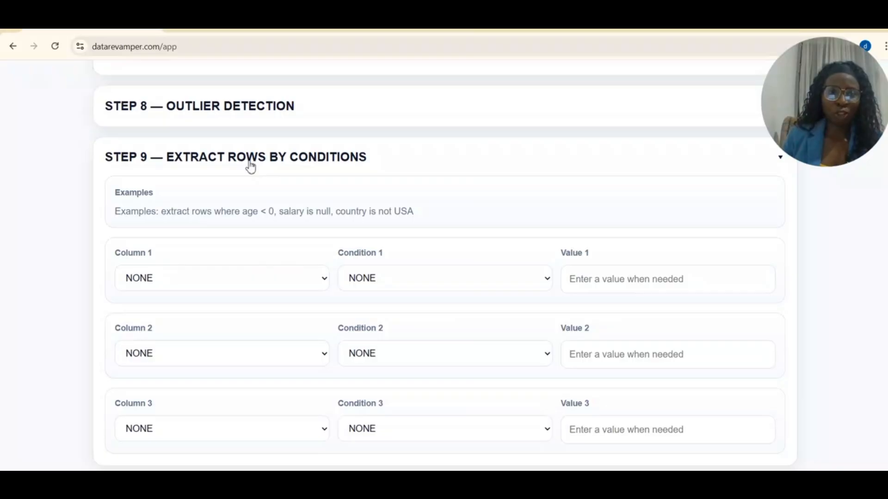
{"action": "left_click", "coordinate": [250, 167]}
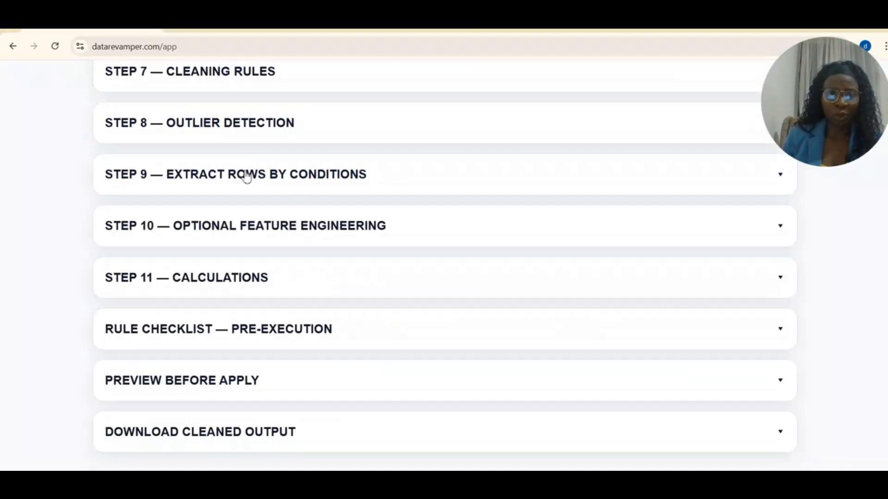
- Enable Step 10 feature engineering and select the suggested sentiment label derived from Review Content
{"action": "left_click", "coordinate": [214, 227]}
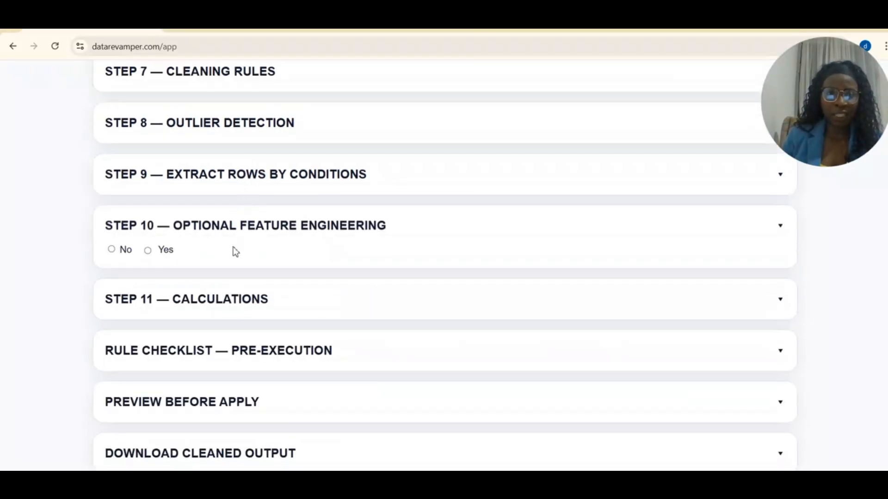
{"action": "left_click", "coordinate": [148, 251]}
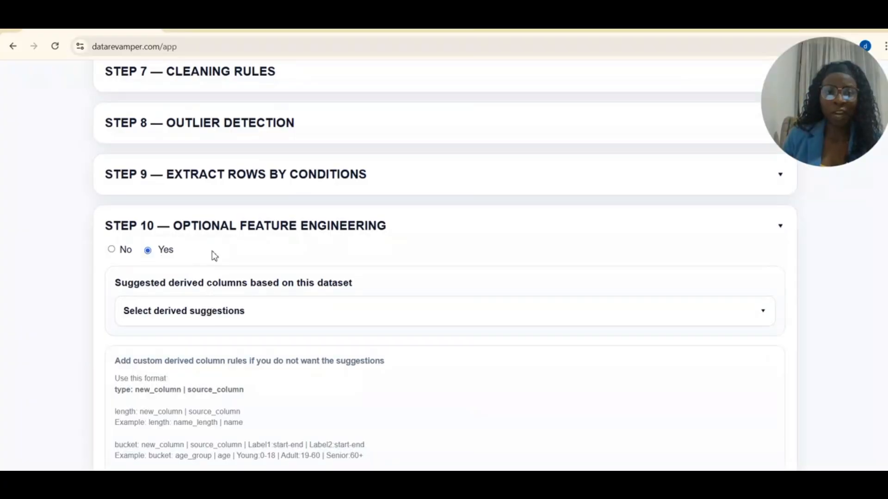
{"action": "scroll", "coordinate": [214, 256], "scroll_direction": "down", "scroll_amount": 4}
{"action": "left_click", "coordinate": [238, 139]}
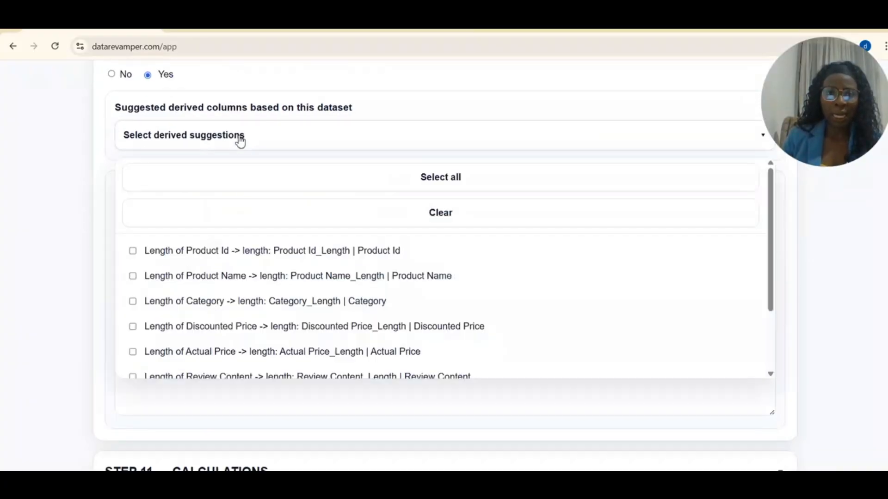
{"action": "scroll", "coordinate": [229, 303], "scroll_direction": "down", "scroll_amount": 2}
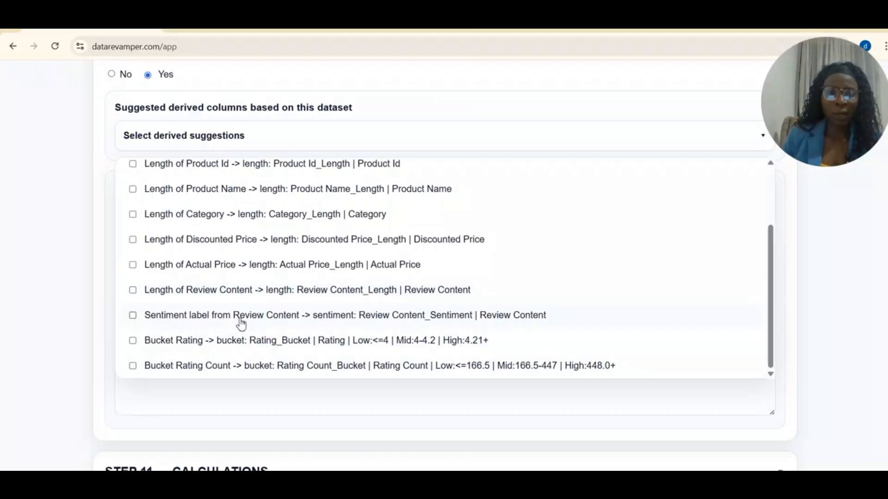
{"action": "left_click", "coordinate": [153, 319]}
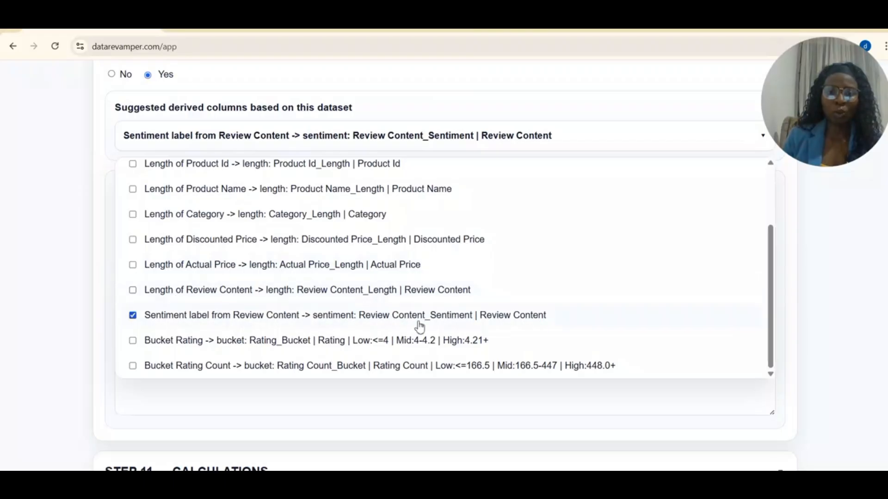
{"action": "left_click", "coordinate": [90, 226]}
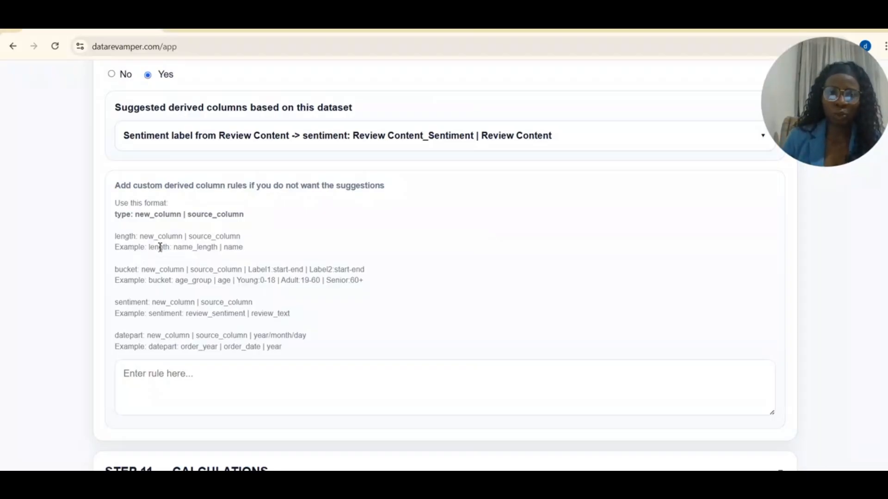
- Examine the derived column suggestions and the custom rule formats, then collapse Step 10
{"action": "left_click", "coordinate": [217, 140]}
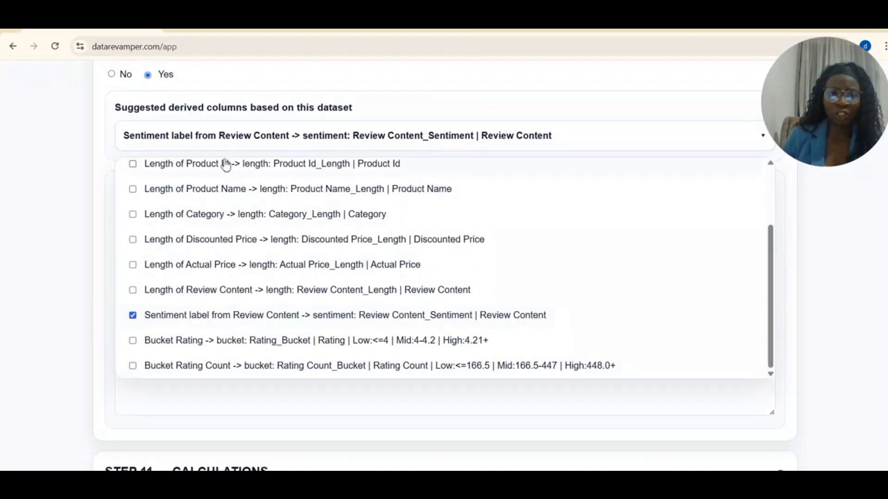
{"action": "left_click", "coordinate": [238, 147]}
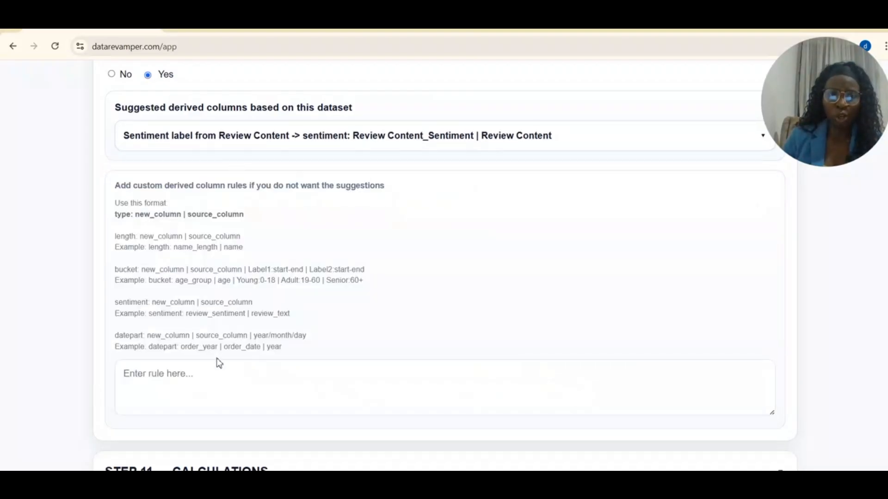
{"action": "left_click", "coordinate": [132, 375]}
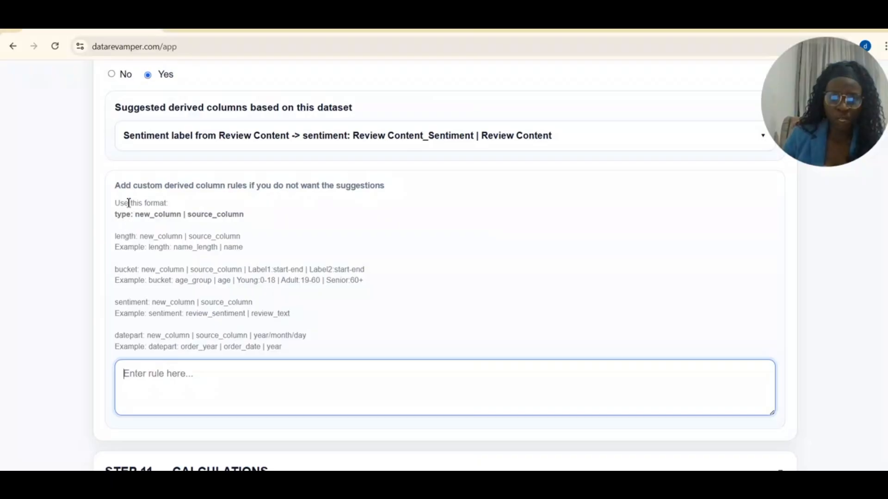
{"action": "left_click_drag", "start_coordinate": [120, 204], "coordinate": [283, 350]}
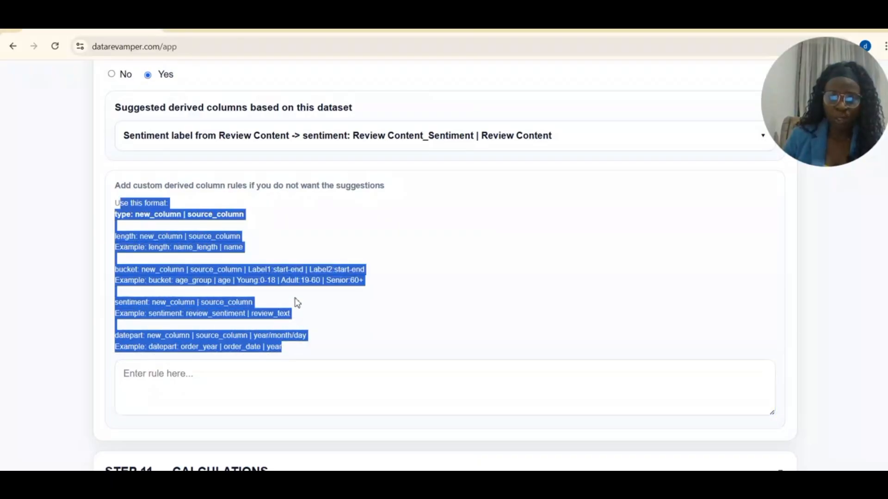
{"action": "left_click", "coordinate": [277, 302]}
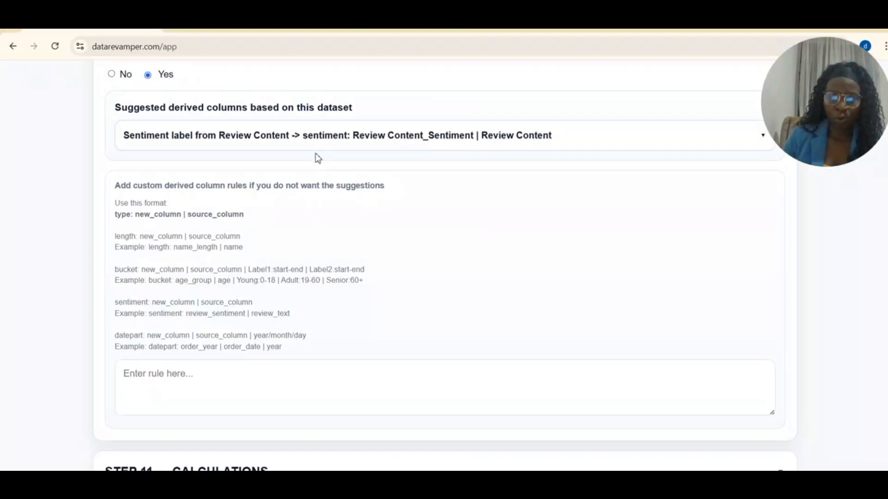
{"action": "scroll", "coordinate": [259, 195], "scroll_direction": "up", "scroll_amount": 4}
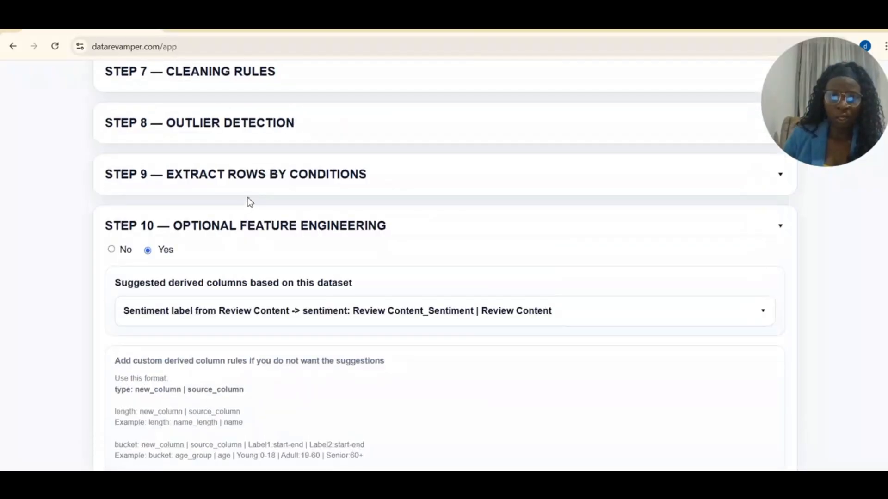
{"action": "left_click", "coordinate": [235, 226]}
- Enable summary calculations in Step 11, choose SUBTOTAL and look through the columns available for subtotal grouping
{"action": "left_click", "coordinate": [250, 286]}
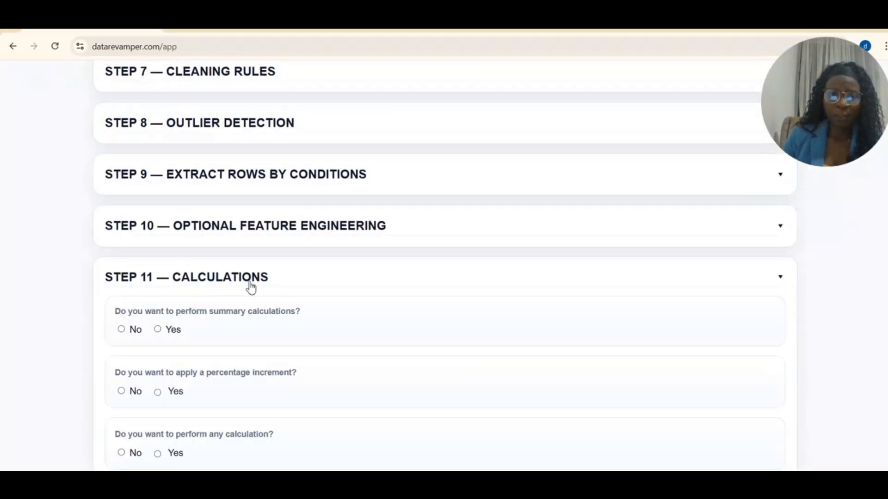
{"action": "scroll", "coordinate": [246, 297], "scroll_direction": "down", "scroll_amount": 1}
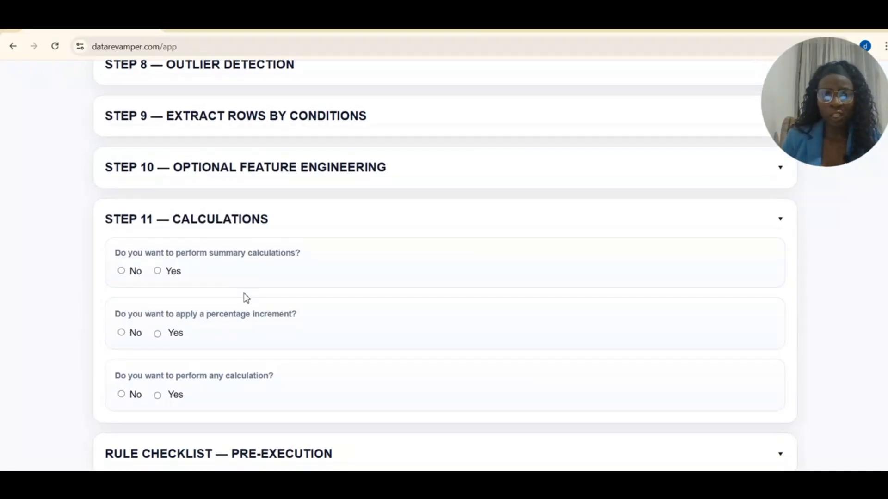
{"action": "left_click", "coordinate": [159, 273]}
{"action": "left_click", "coordinate": [182, 311]}
{"action": "scroll", "coordinate": [180, 281], "scroll_direction": "down", "scroll_amount": 4}
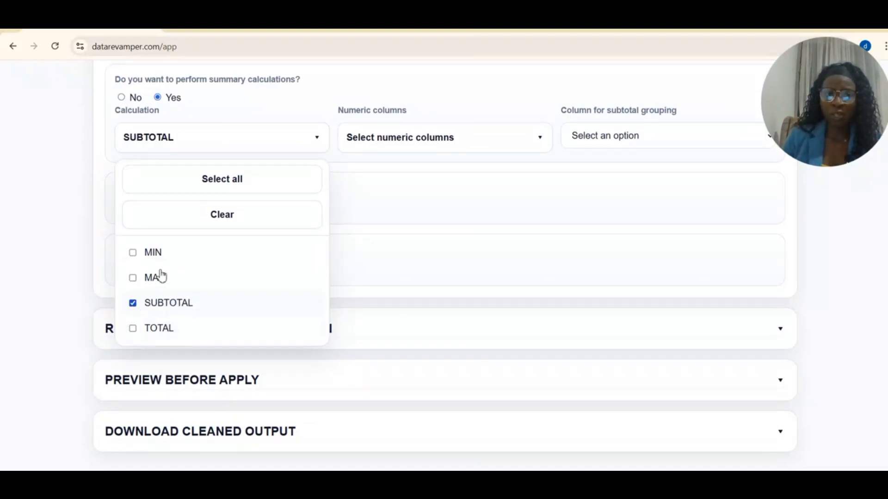
{"action": "left_click", "coordinate": [260, 103]}
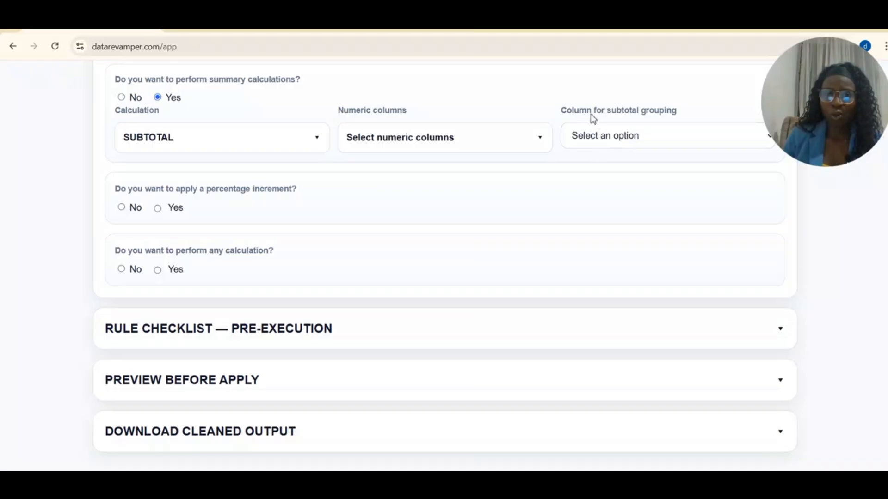
{"action": "left_click", "coordinate": [593, 136]}
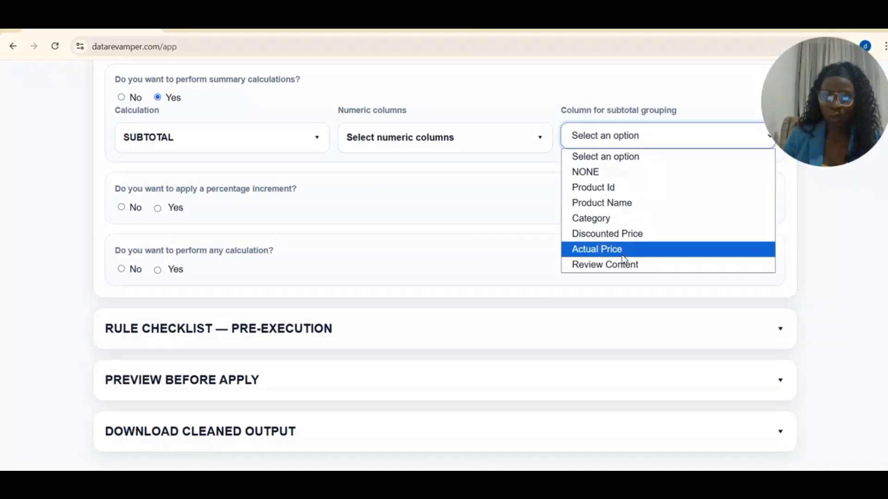
{"action": "left_click", "coordinate": [565, 99]}
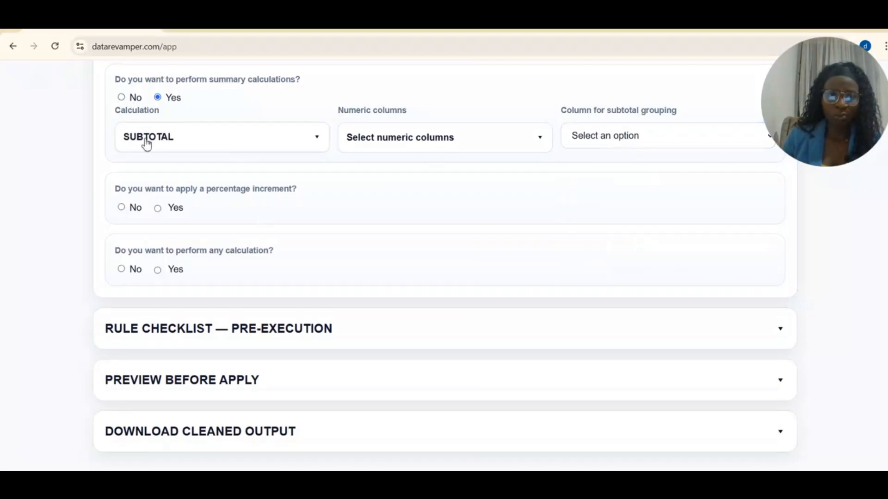
{"action": "left_click", "coordinate": [145, 141]}
{"action": "left_click", "coordinate": [145, 141]}
- Decline summary calculations in Step 11, look at the numeric columns offered for a percentage increment, and decline that increment too
{"action": "left_click", "coordinate": [119, 99]}
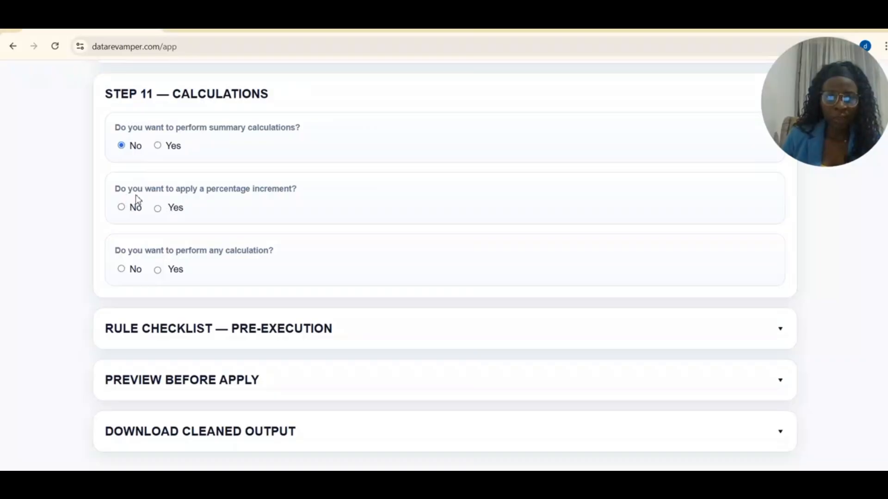
{"action": "left_click", "coordinate": [157, 208]}
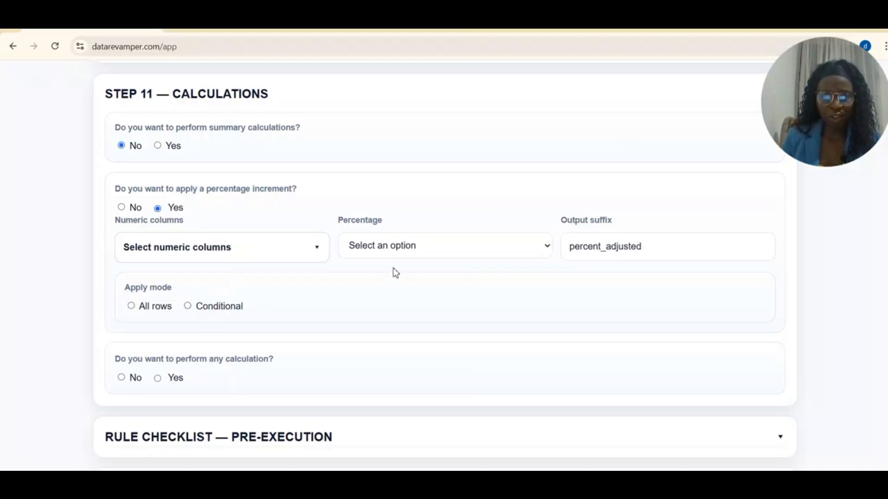
{"action": "left_click", "coordinate": [234, 253]}
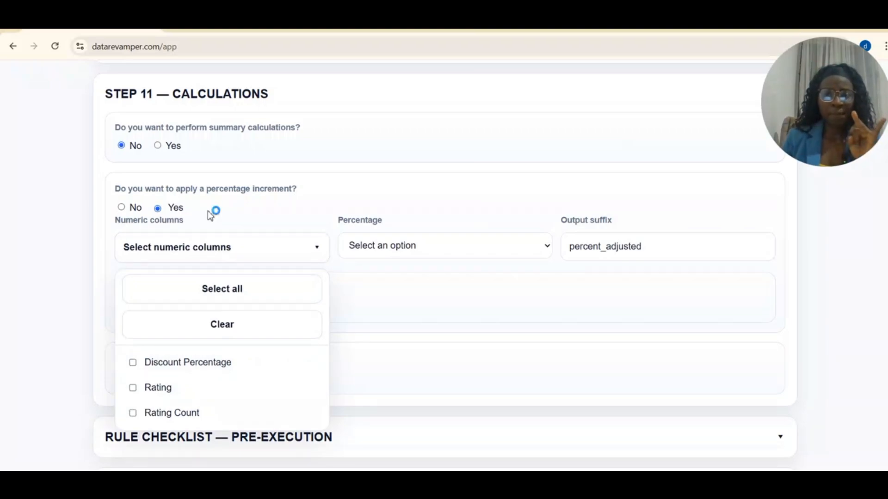
{"action": "left_click", "coordinate": [135, 207]}
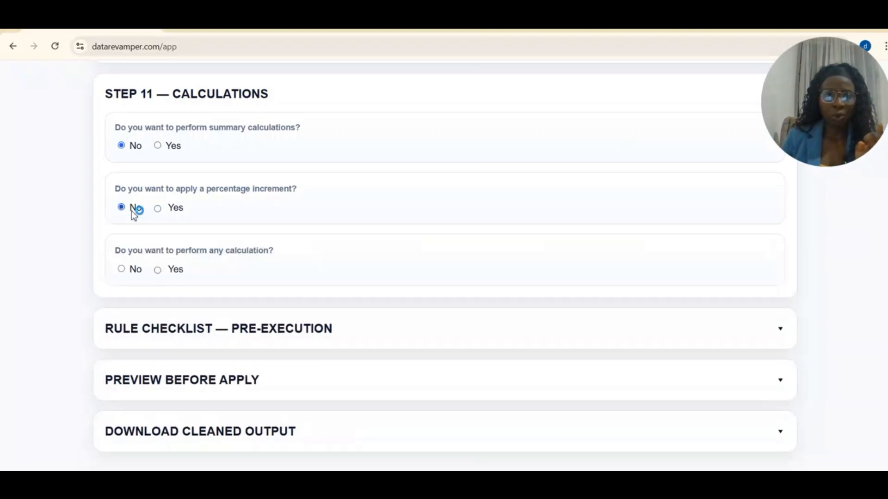
- Look over the calculation types offered under the general calculation question, answer No to it, and collapse Step 11
{"action": "left_click", "coordinate": [158, 271]}
{"action": "left_click", "coordinate": [189, 308]}
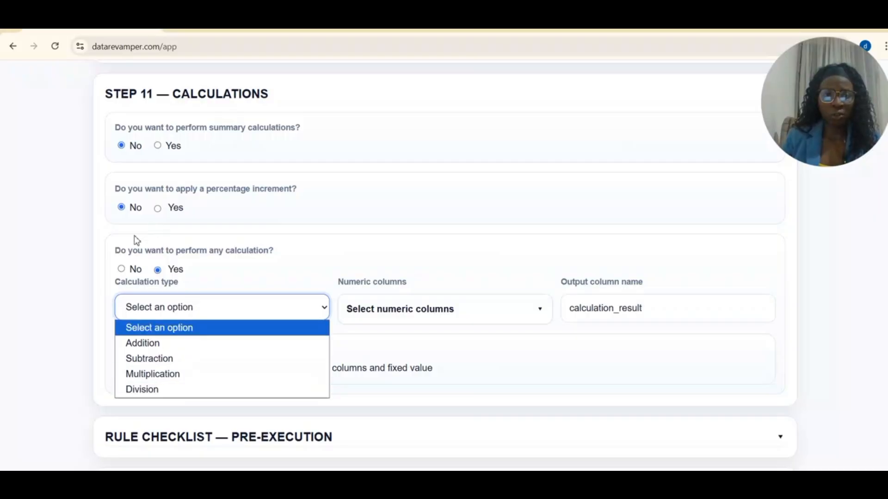
{"action": "left_click", "coordinate": [122, 268]}
{"action": "left_click", "coordinate": [121, 269]}
{"action": "left_click", "coordinate": [199, 102]}
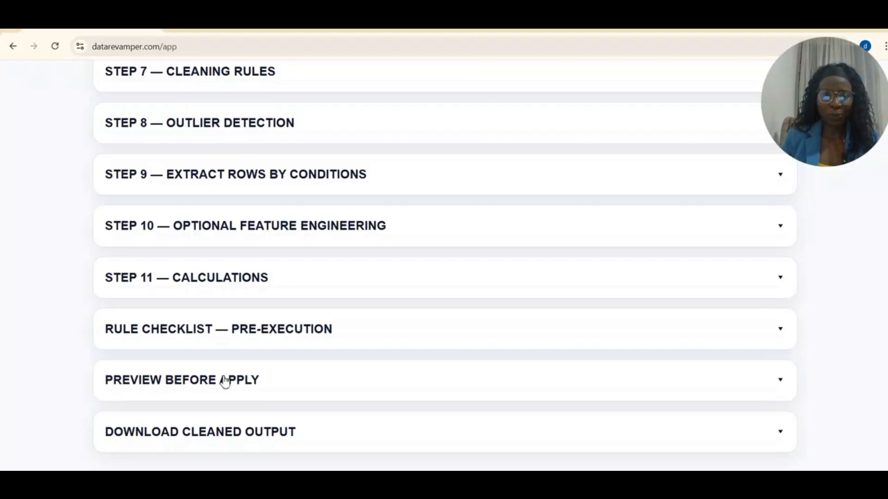
- Generate the preview of the cleaning changes before applying them
{"action": "left_click", "coordinate": [224, 381]}
{"action": "left_click", "coordinate": [400, 416]}
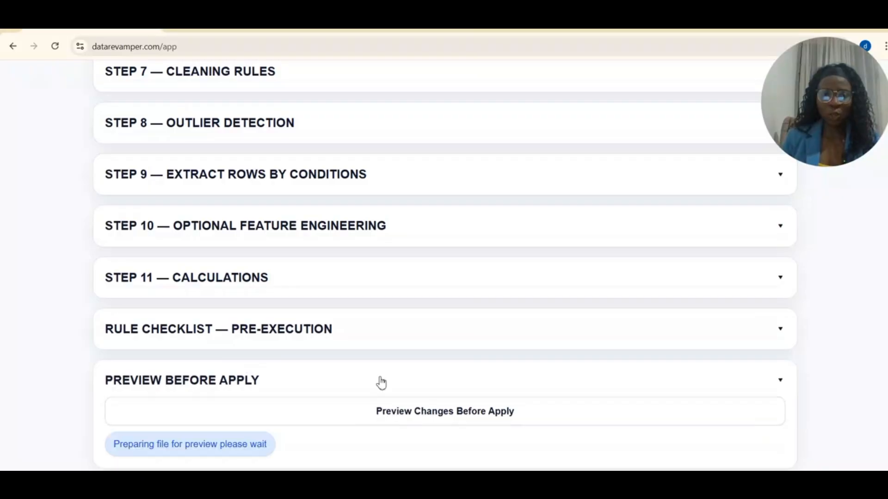
{"action": "scroll", "coordinate": [381, 383], "scroll_direction": "down", "scroll_amount": 2}
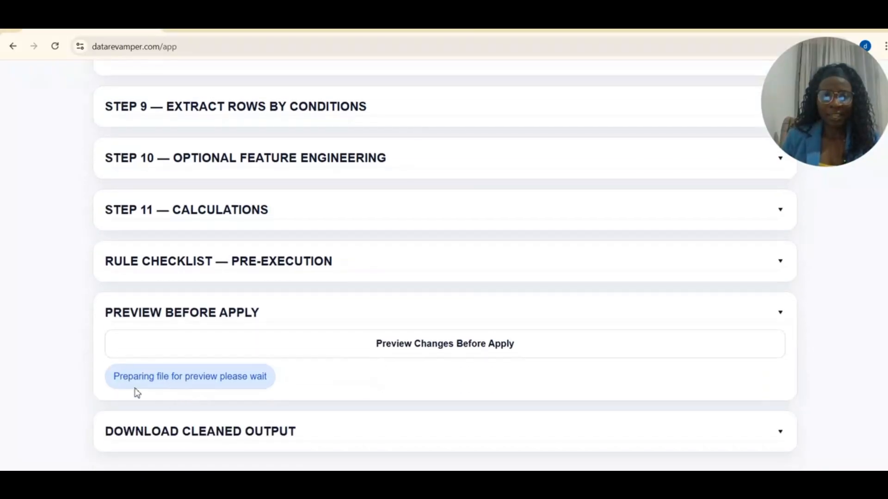
- Review the rule results in the validation preview and compare original data with final output in the before vs after proof
{"action": "scroll", "coordinate": [342, 385], "scroll_direction": "down", "scroll_amount": 5}
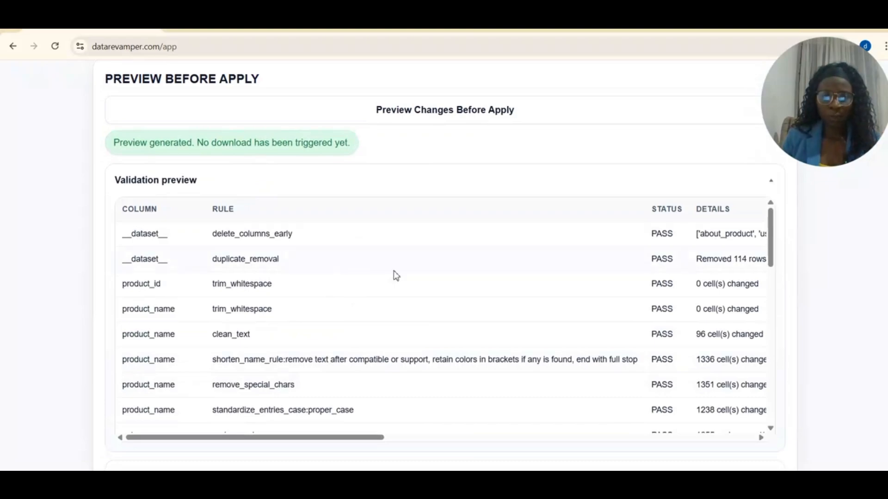
{"action": "scroll", "coordinate": [245, 287], "scroll_direction": "down", "scroll_amount": 4}
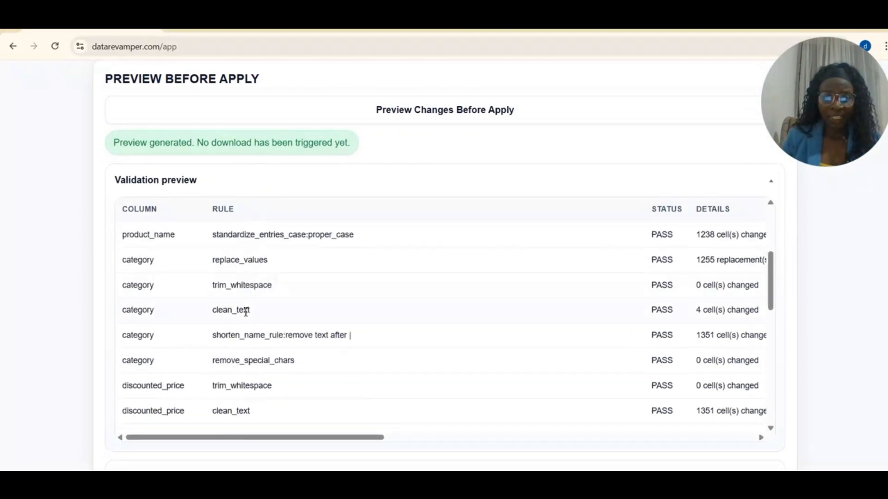
{"action": "scroll", "coordinate": [246, 311], "scroll_direction": "up", "scroll_amount": 3}
{"action": "scroll", "coordinate": [245, 312], "scroll_direction": "up", "scroll_amount": 1}
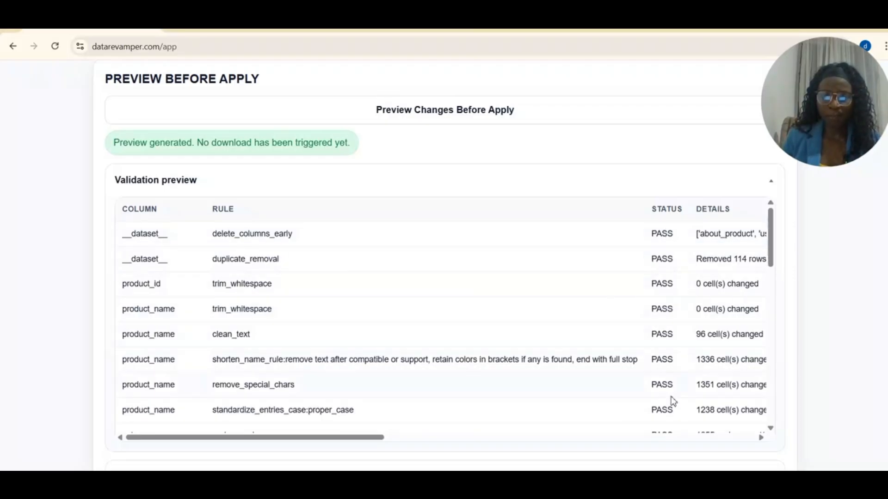
{"action": "left_click", "coordinate": [334, 190]}
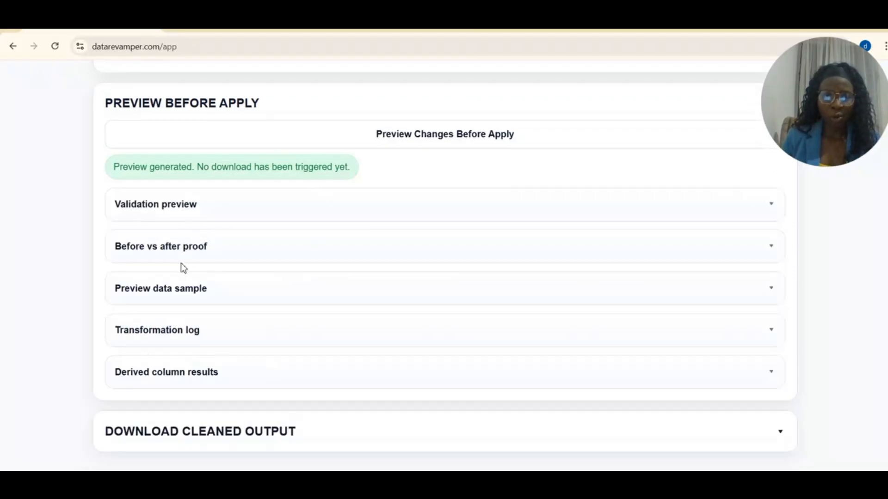
{"action": "left_click", "coordinate": [188, 247]}
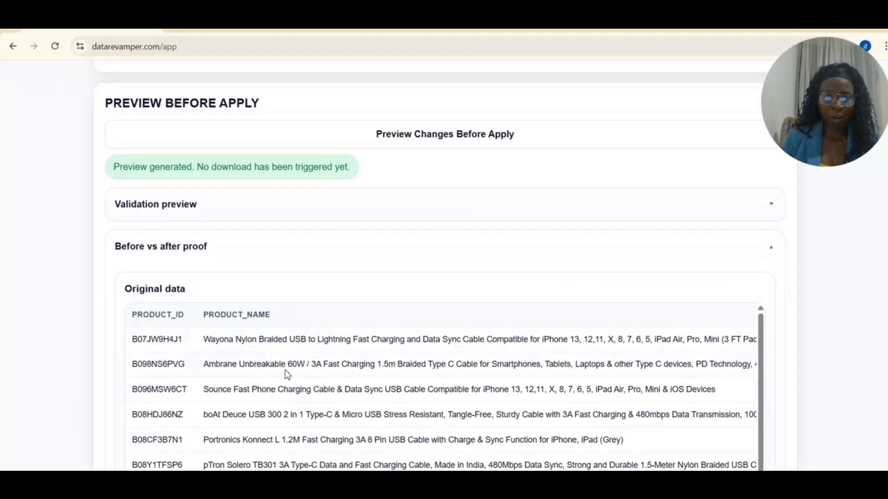
{"action": "scroll", "coordinate": [412, 269], "scroll_direction": "down", "scroll_amount": 4}
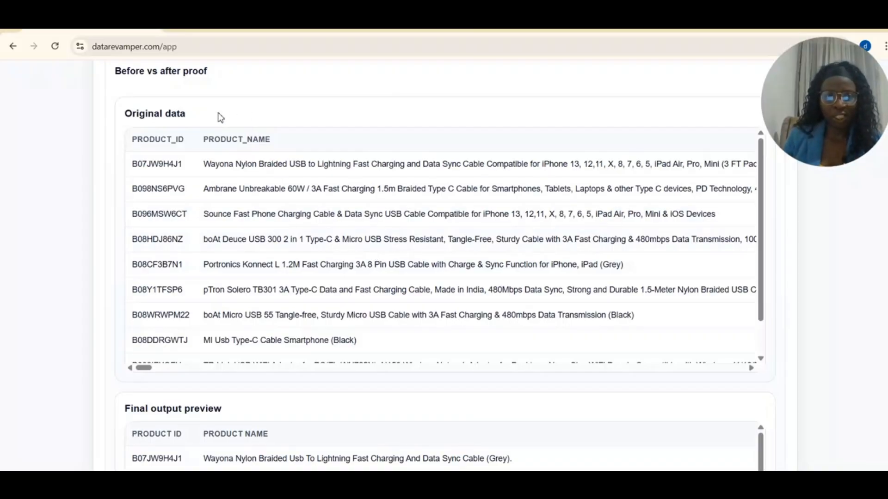
{"action": "left_click", "coordinate": [227, 83]}
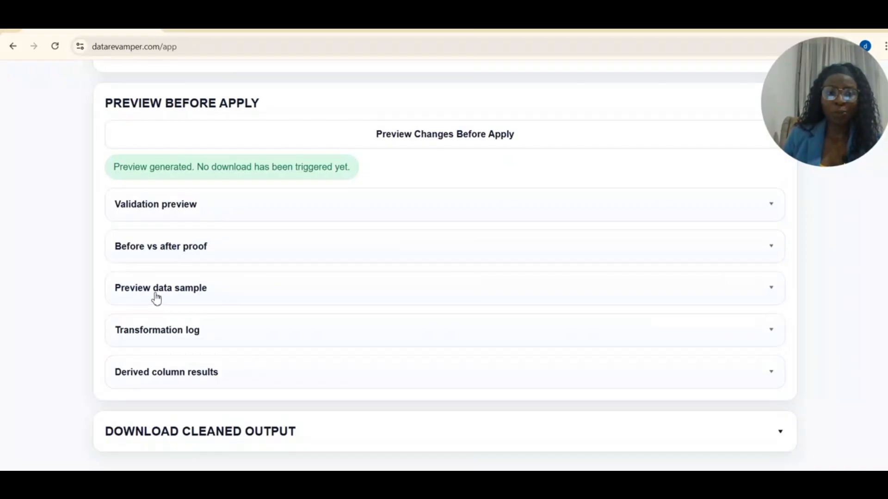
- Examine the preview data sample across all its columns, from Product ID through the derived review sentiment
{"action": "left_click", "coordinate": [180, 296]}
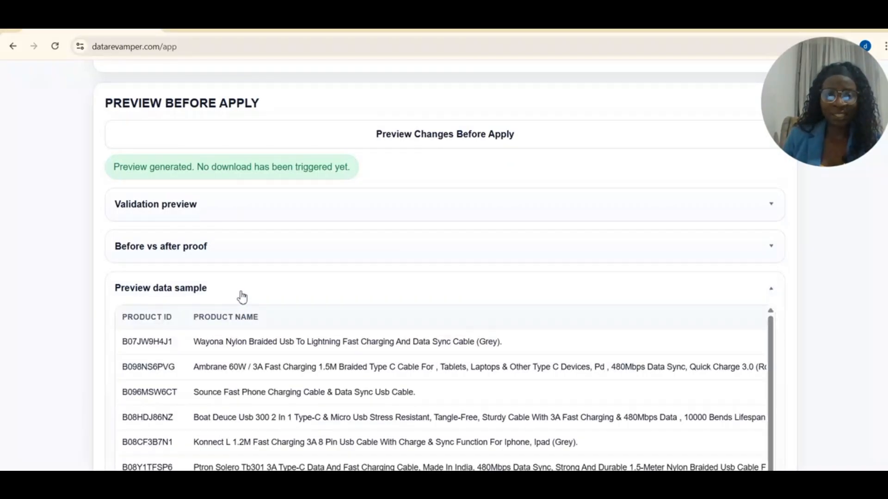
{"action": "scroll", "coordinate": [259, 295], "scroll_direction": "down", "scroll_amount": 3}
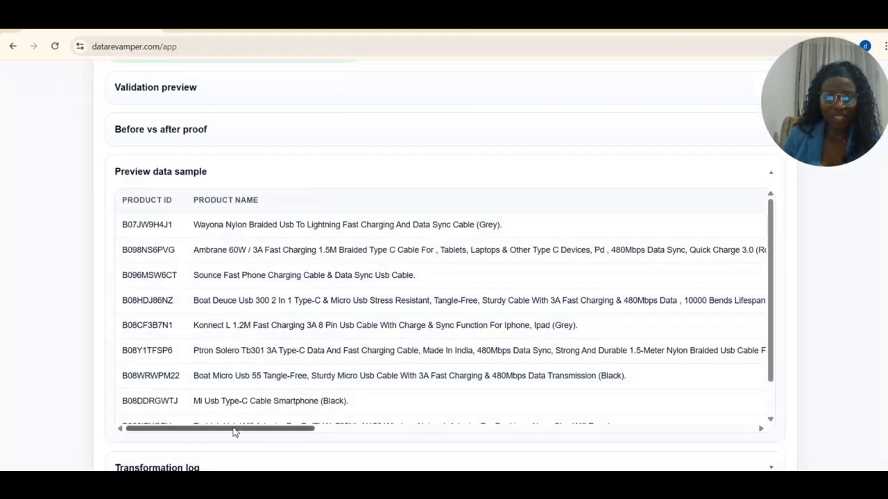
{"action": "left_click_drag", "start_coordinate": [236, 429], "coordinate": [440, 430]}
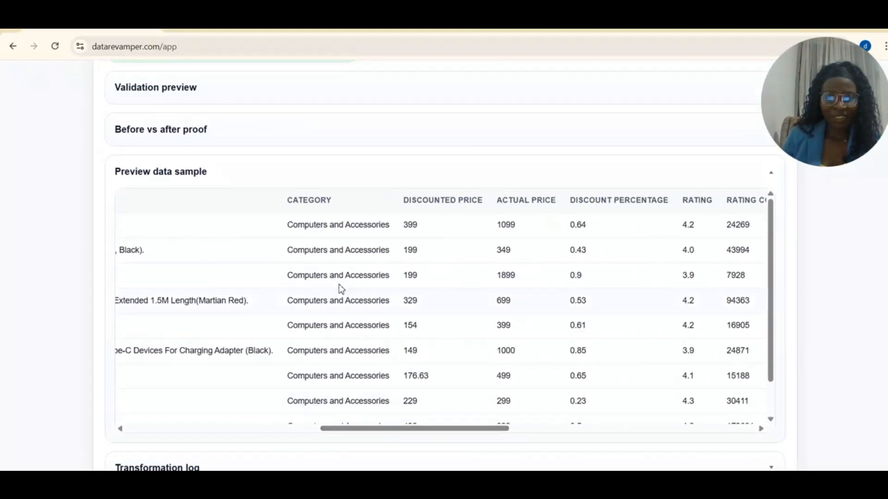
{"action": "left_click_drag", "start_coordinate": [354, 434], "coordinate": [607, 430]}
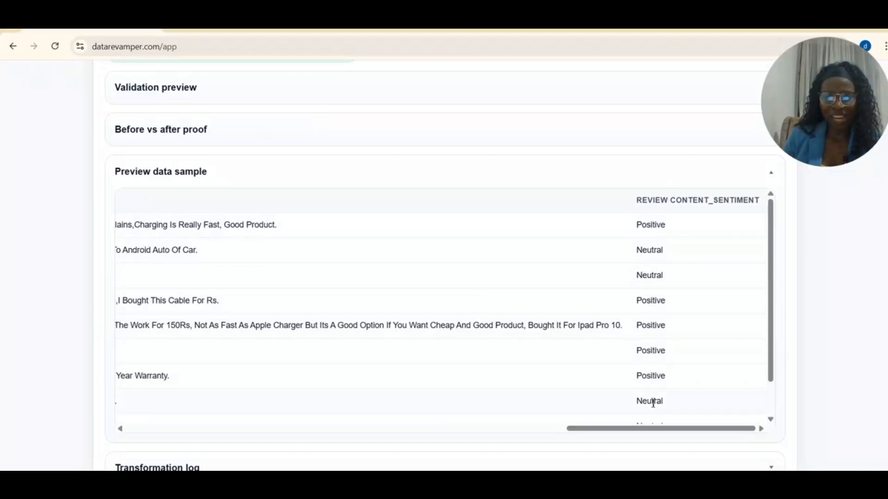
{"action": "left_click_drag", "start_coordinate": [638, 428], "coordinate": [176, 428]}
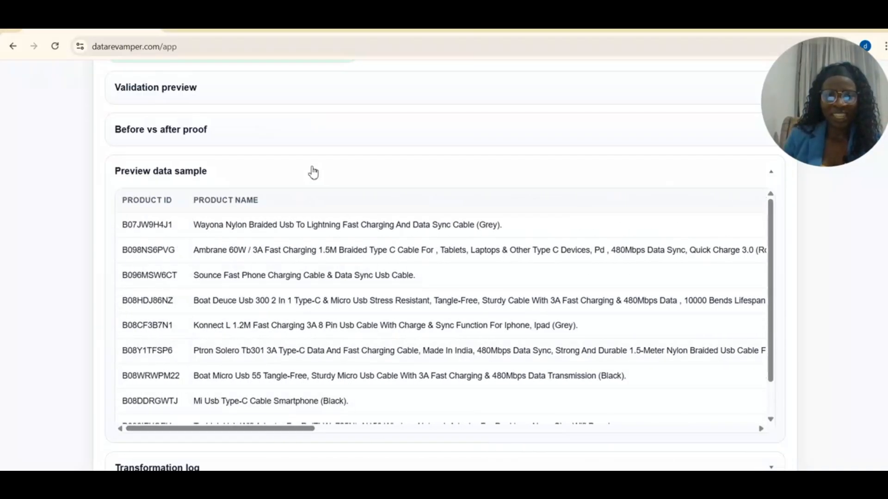
{"action": "scroll", "coordinate": [313, 172], "scroll_direction": "down", "scroll_amount": 5}
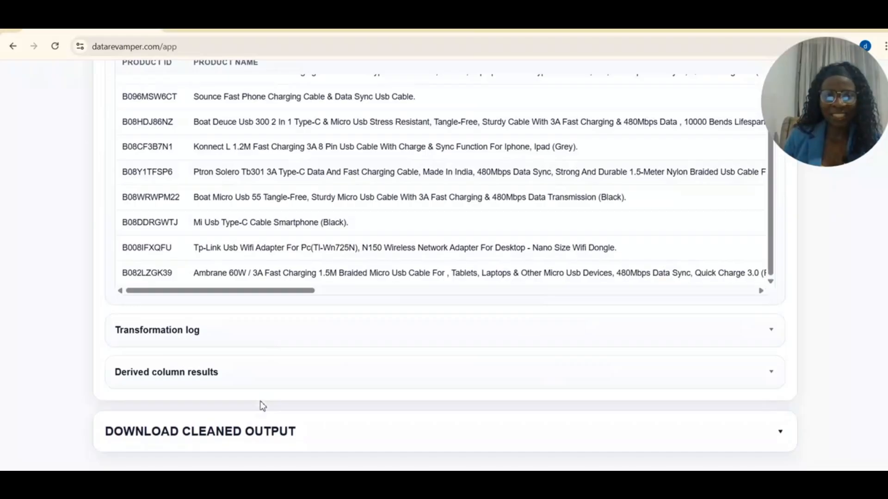
- Enter the approval phrase "Proceed with cleaning exactly as approved above." under Download Cleaned Output and execute the approved cleaning
{"action": "left_click", "coordinate": [253, 434]}
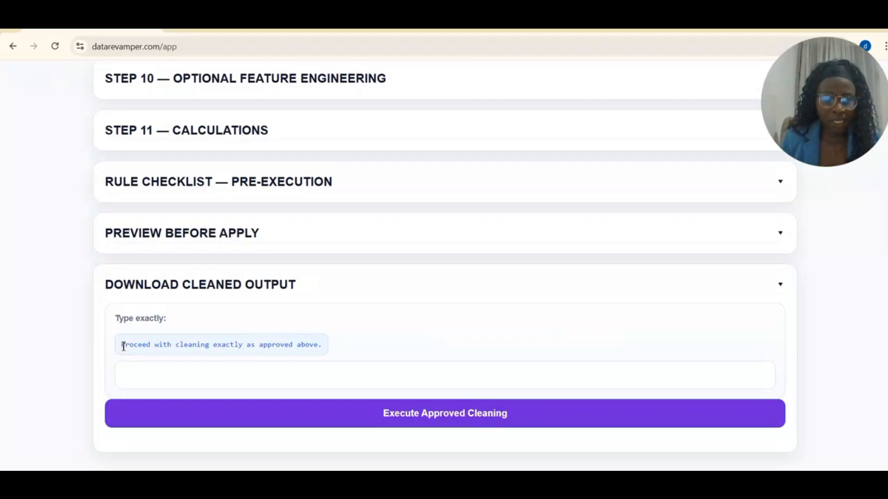
{"action": "left_click_drag", "start_coordinate": [123, 346], "coordinate": [325, 355]}
{"action": "key", "text": "ctrl+c"}
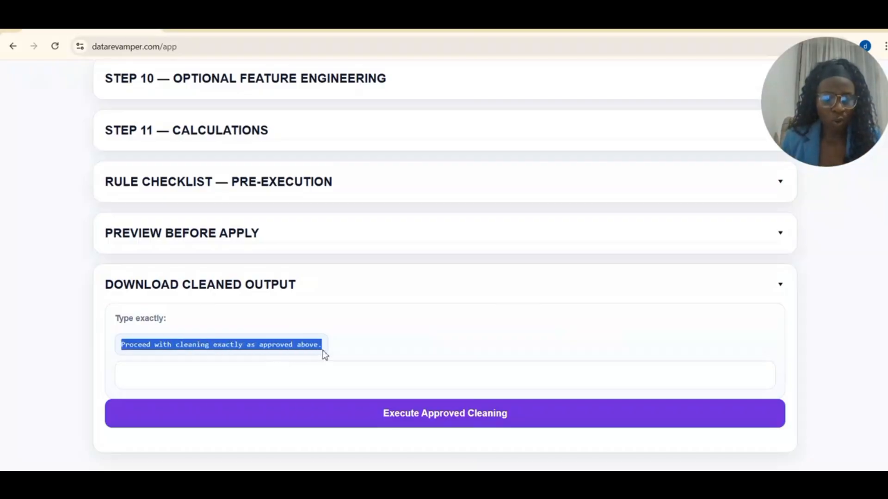
{"action": "left_click", "coordinate": [284, 373]}
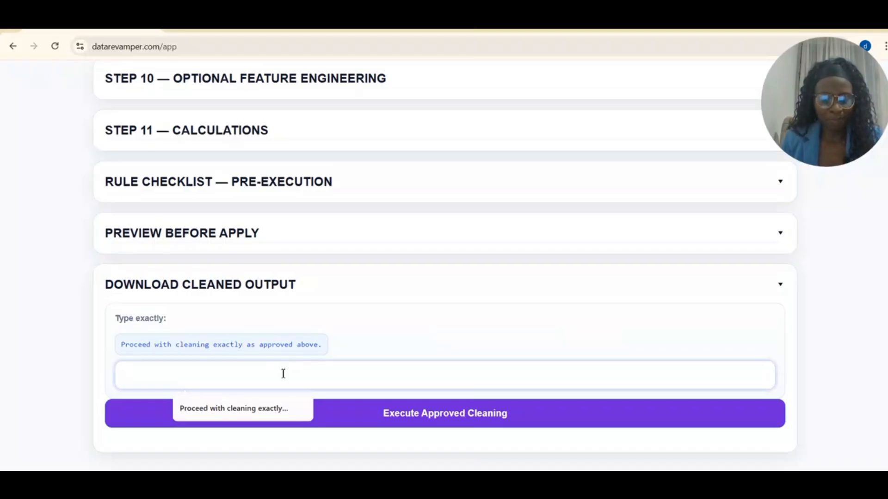
{"action": "key", "text": "ctrl+v"}
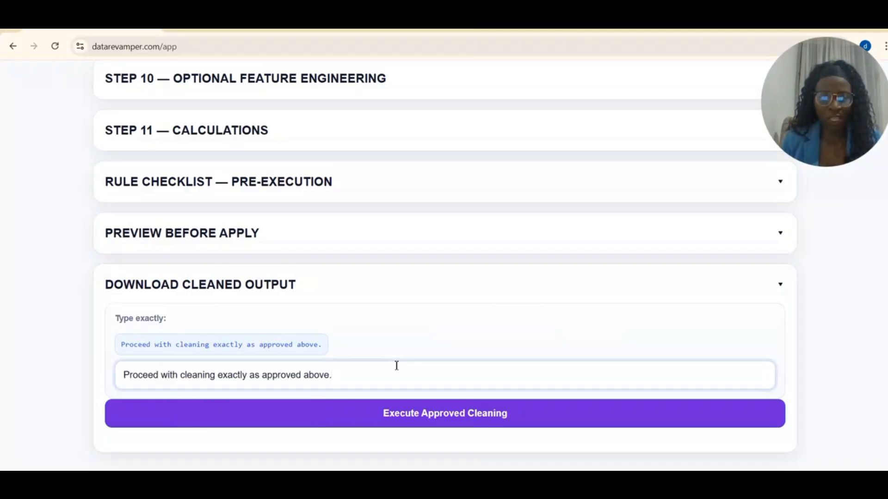
{"action": "left_click", "coordinate": [433, 417]}
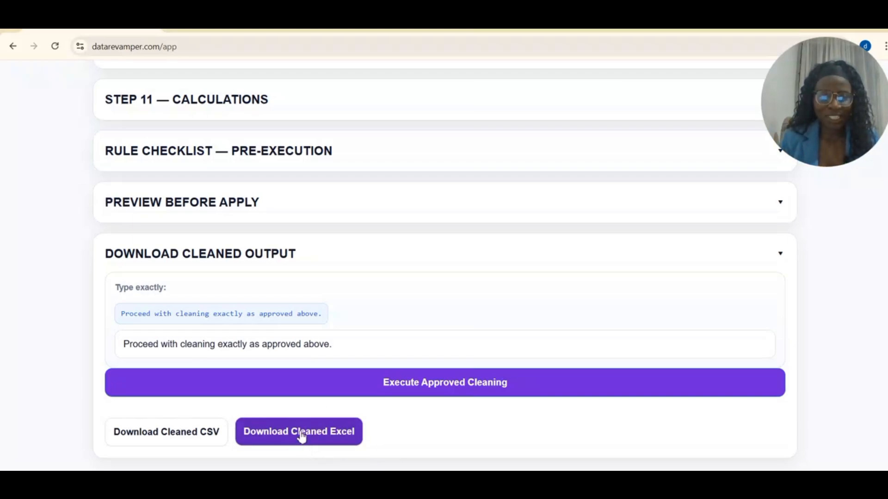
- Download the cleaned dataset as an Excel file and open the downloaded workbook in Excel
{"action": "left_click", "coordinate": [301, 438]}
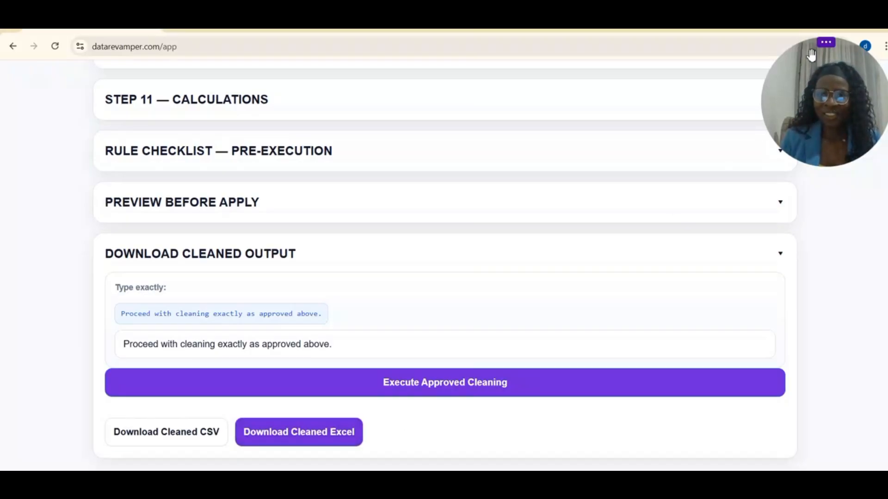
{"action": "left_click_drag", "start_coordinate": [812, 68], "coordinate": [541, 58]}
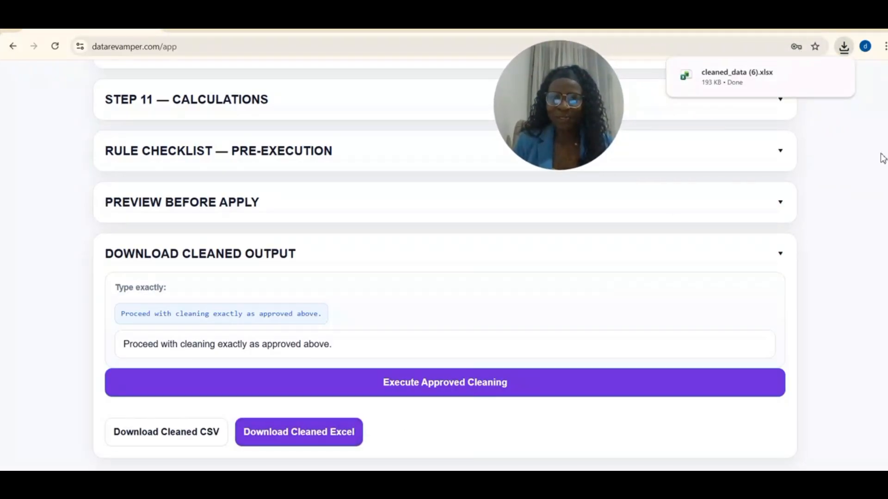
{"action": "mouse_move", "coordinate": [740, 83]}
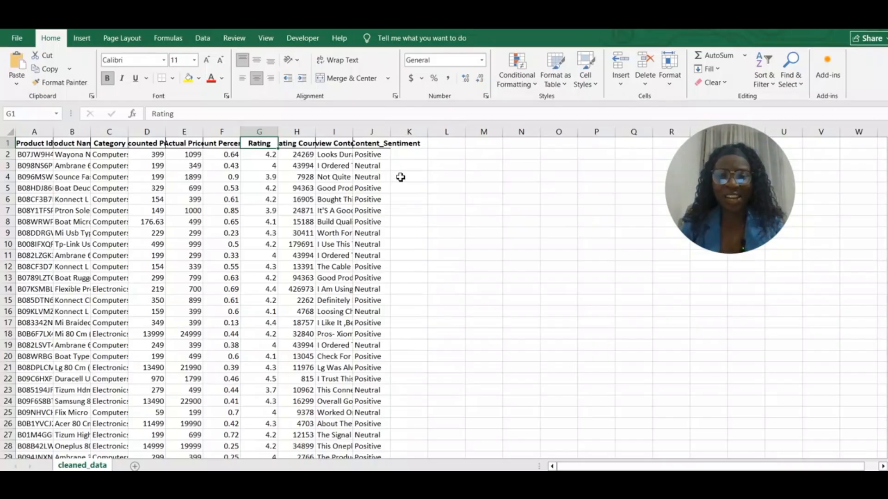
- Widen the Product Id, Product Name and Category columns in the cleaned_data sheet so their contents are readable
{"action": "left_click", "coordinate": [30, 145]}
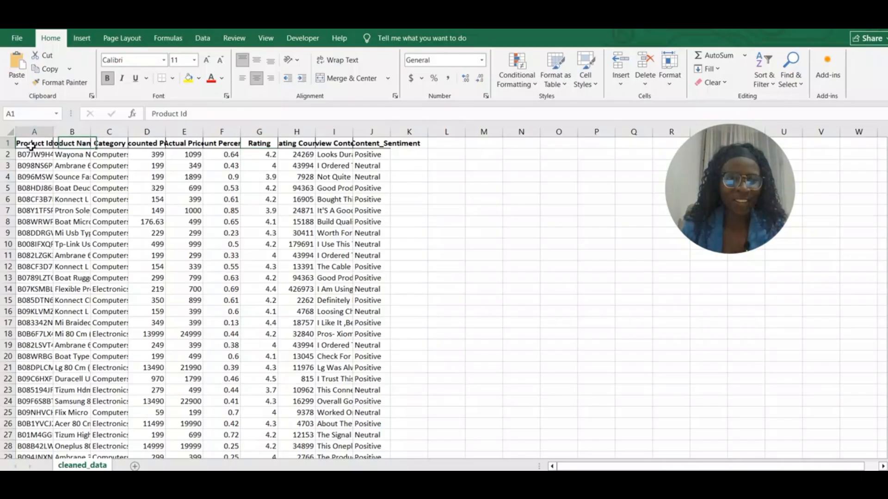
{"action": "left_click_drag", "start_coordinate": [54, 132], "coordinate": [340, 133]}
{"action": "left_click", "coordinate": [103, 134]}
{"action": "left_click", "coordinate": [288, 158]}
- Inspect the full text of several shortened product names in the Product Name column, from row 2 down to about row 12
{"action": "left_click", "coordinate": [159, 167]}
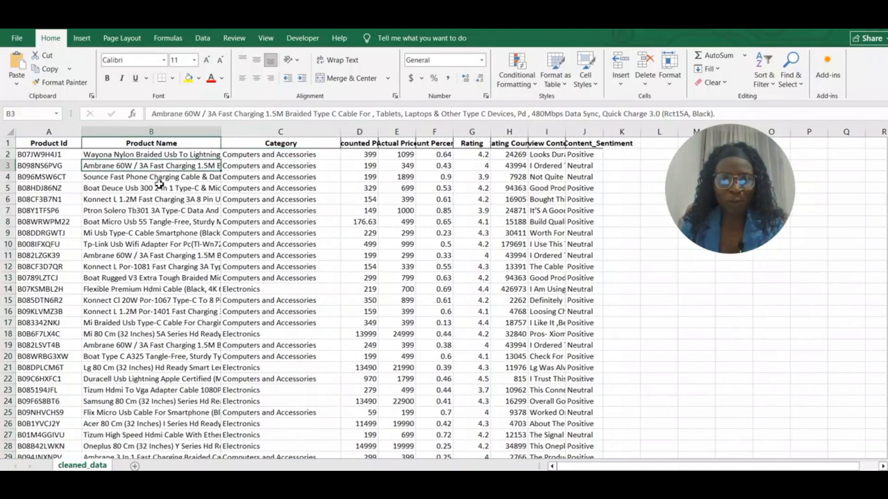
{"action": "left_click", "coordinate": [159, 155]}
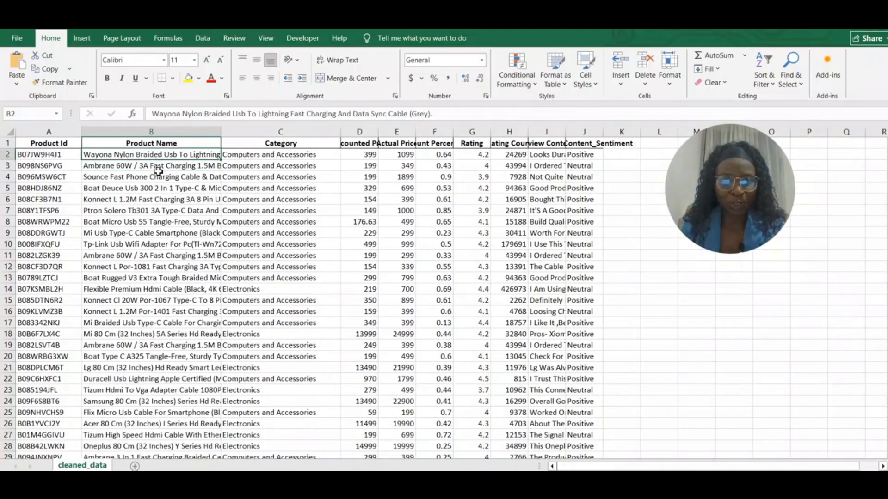
{"action": "left_click", "coordinate": [165, 177]}
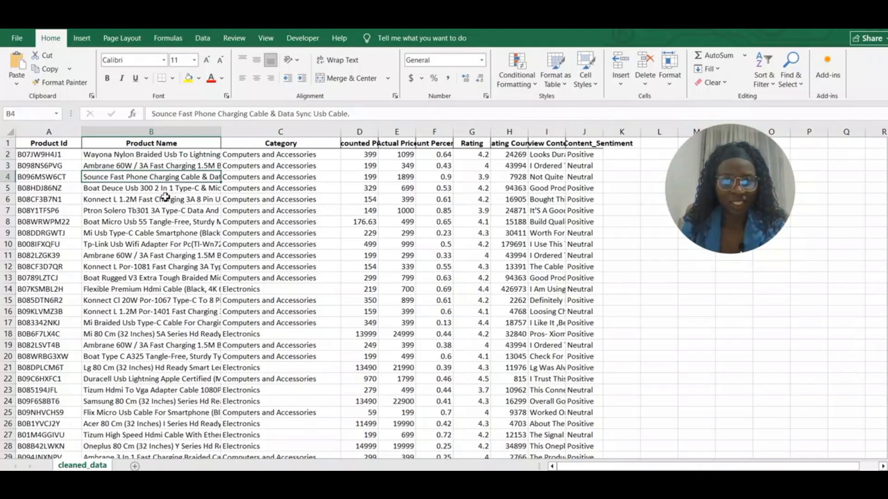
{"action": "left_click", "coordinate": [164, 199]}
{"action": "left_click", "coordinate": [161, 213]}
{"action": "left_click", "coordinate": [164, 244]}
{"action": "left_click", "coordinate": [167, 267]}
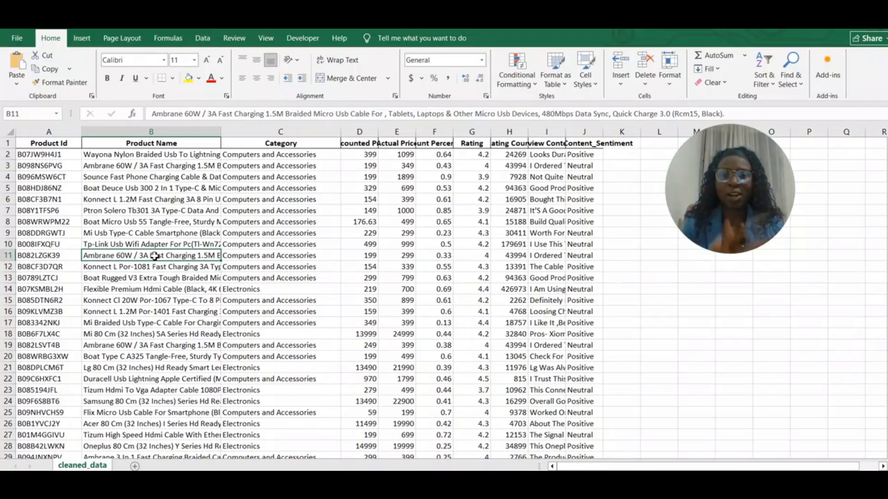
{"action": "left_click", "coordinate": [382, 338]}
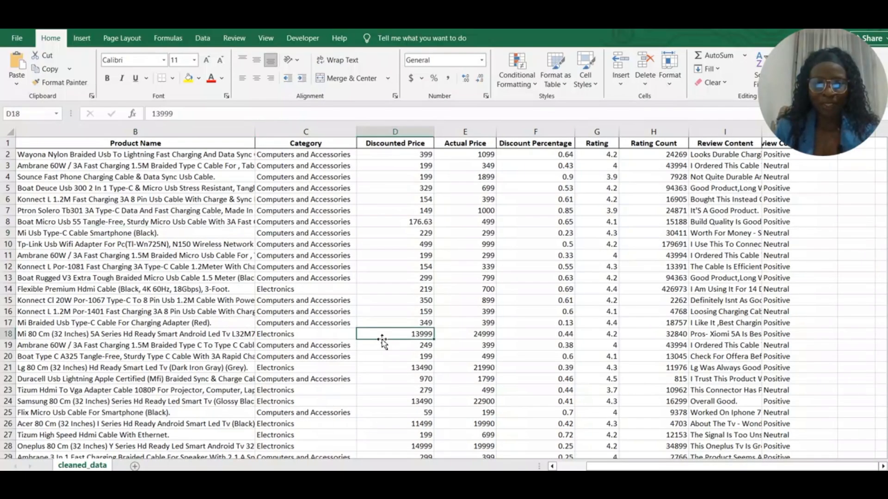
- Widen the Review Content column in the cleaned_data sheet and check the full text of several reviews between rows 4 and 13
{"action": "left_click_drag", "start_coordinate": [609, 467], "coordinate": [646, 469]}
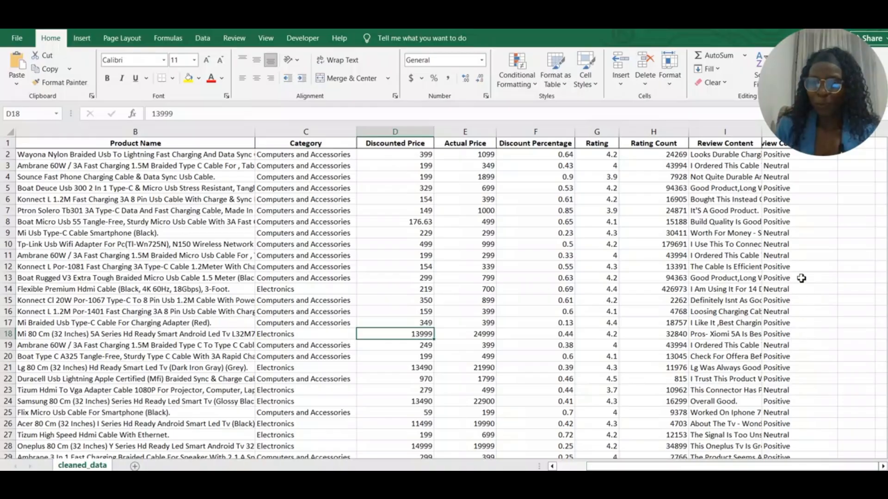
{"action": "left_click_drag", "start_coordinate": [825, 52], "coordinate": [529, 59]}
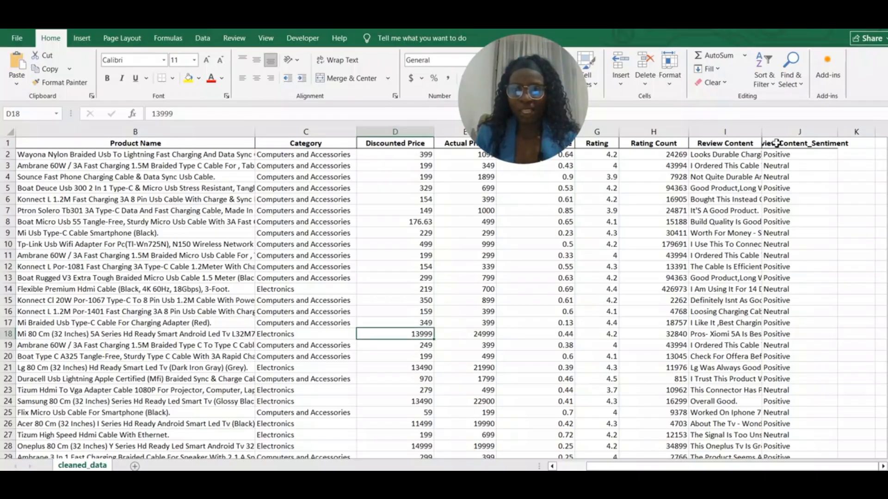
{"action": "left_click", "coordinate": [747, 141]}
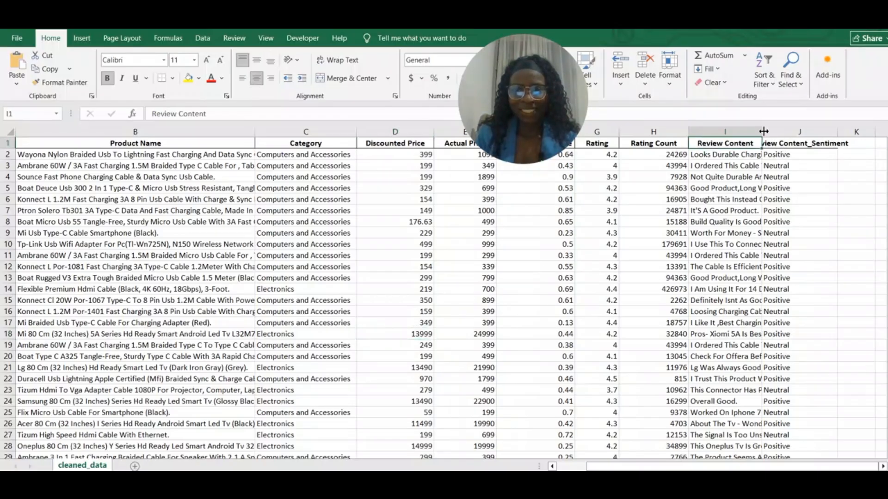
{"action": "left_click_drag", "start_coordinate": [762, 130], "coordinate": [835, 131]}
{"action": "left_click", "coordinate": [793, 178]}
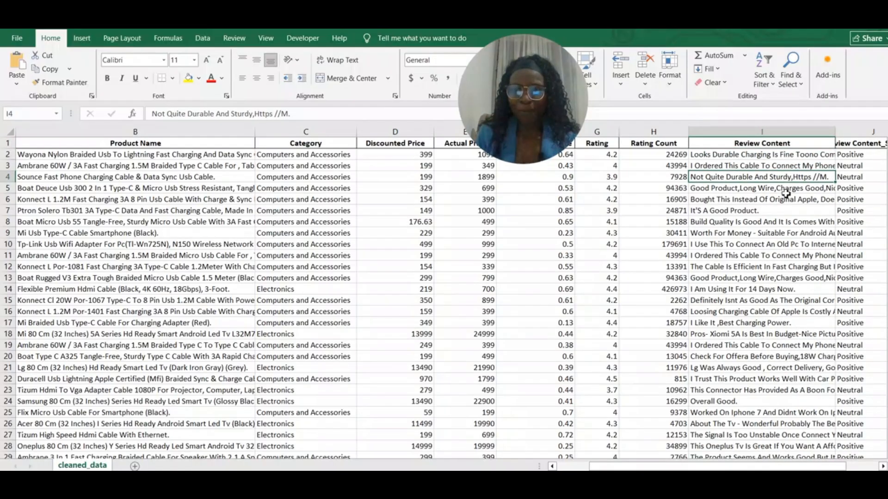
{"action": "left_click", "coordinate": [782, 200]}
{"action": "left_click", "coordinate": [777, 233]}
{"action": "left_click", "coordinate": [767, 278]}
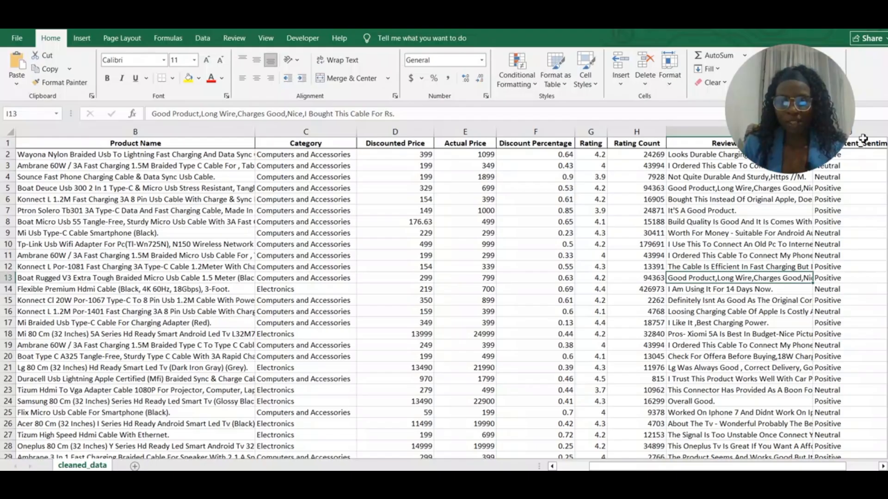
- Rename the Review Content_Sentiment column header in cell J1 to "Sentiment Score"
{"action": "left_click_drag", "start_coordinate": [810, 74], "coordinate": [581, 148]}
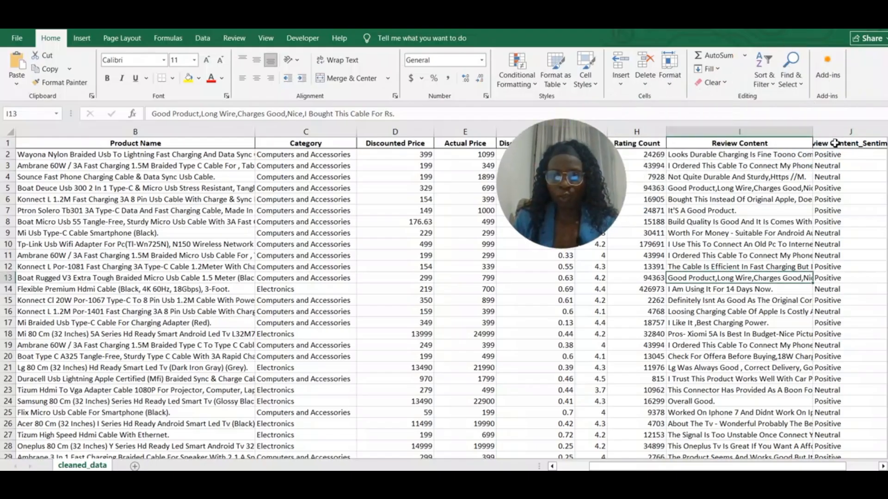
{"action": "left_click", "coordinate": [828, 177]}
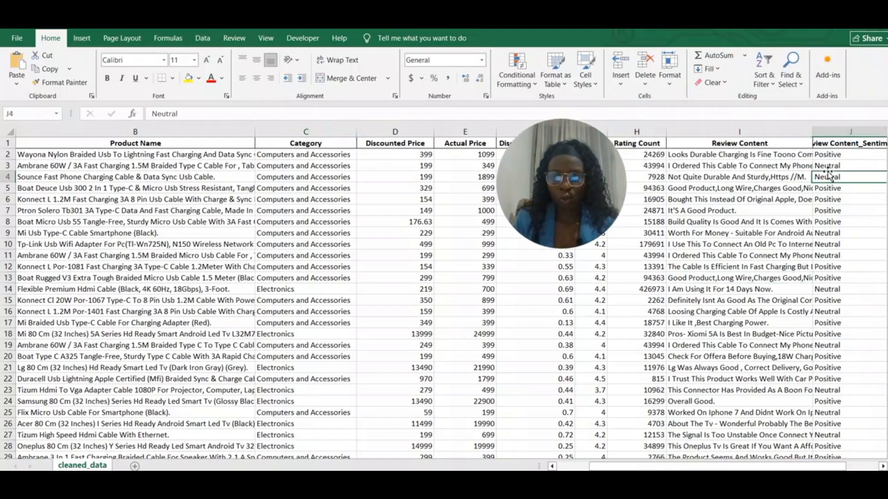
{"action": "left_click", "coordinate": [835, 144]}
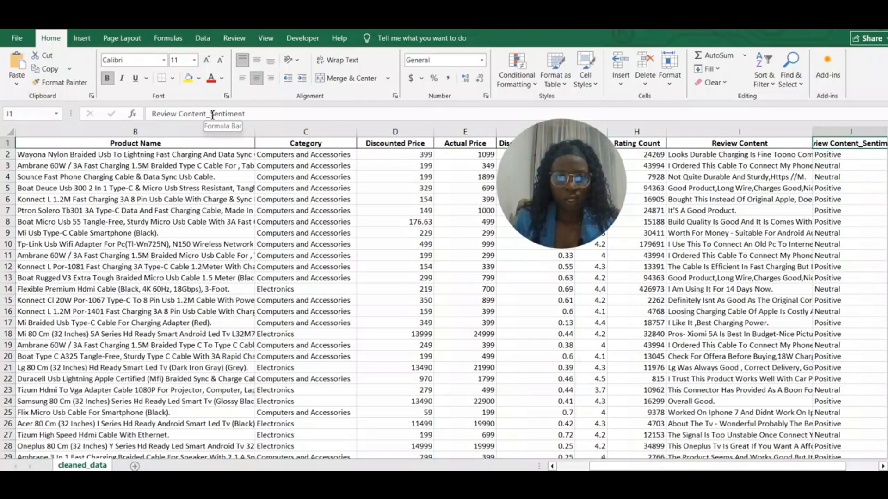
{"action": "left_click", "coordinate": [157, 114]}
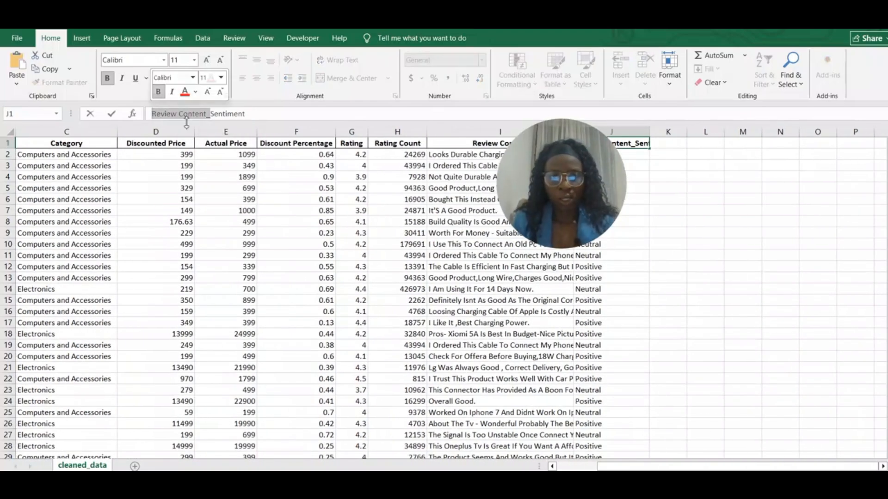
{"action": "key", "text": "BackSpace"}
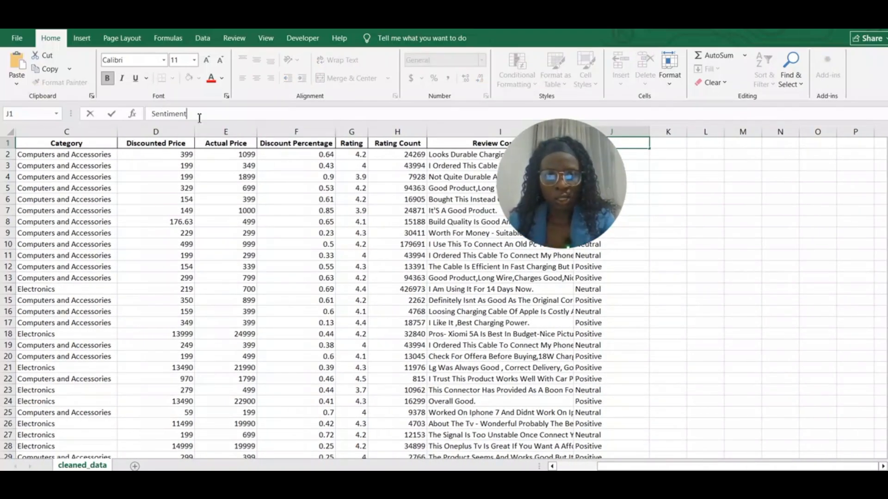
{"action": "type", "text": "Sco"}
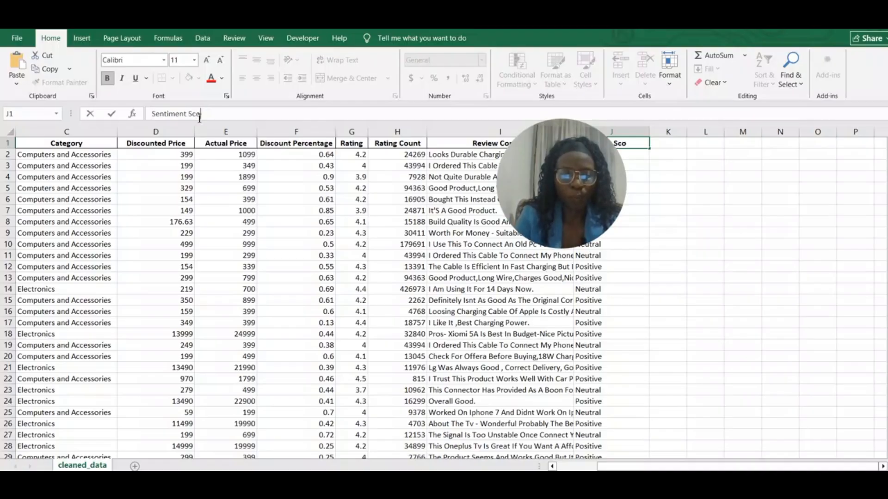
{"action": "type", "text": "re"}
{"action": "left_click", "coordinate": [284, 310]}
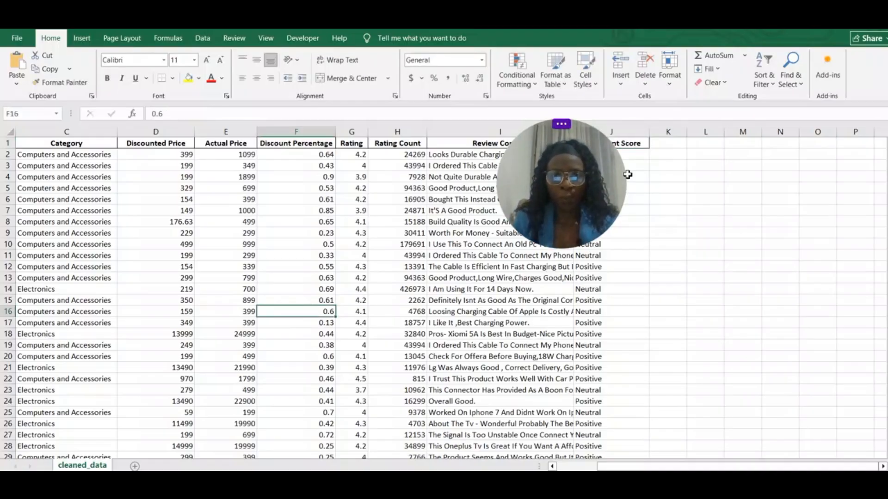
{"action": "left_click_drag", "start_coordinate": [580, 130], "coordinate": [830, 54]}
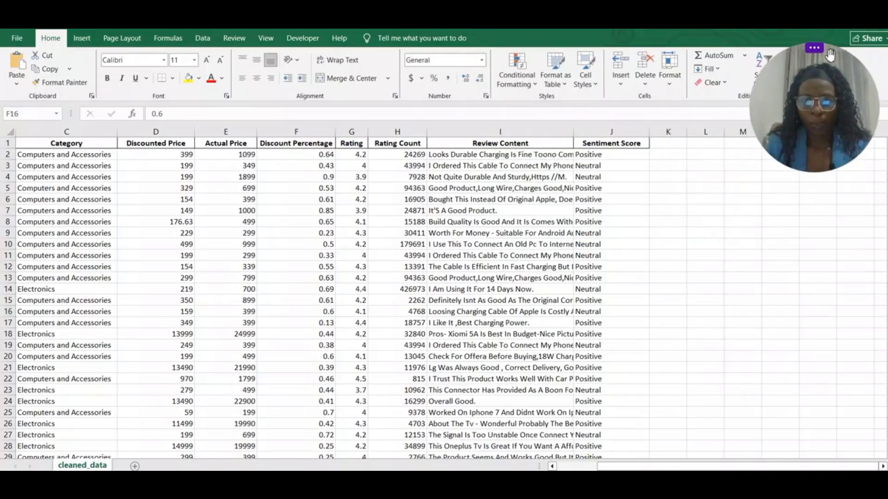